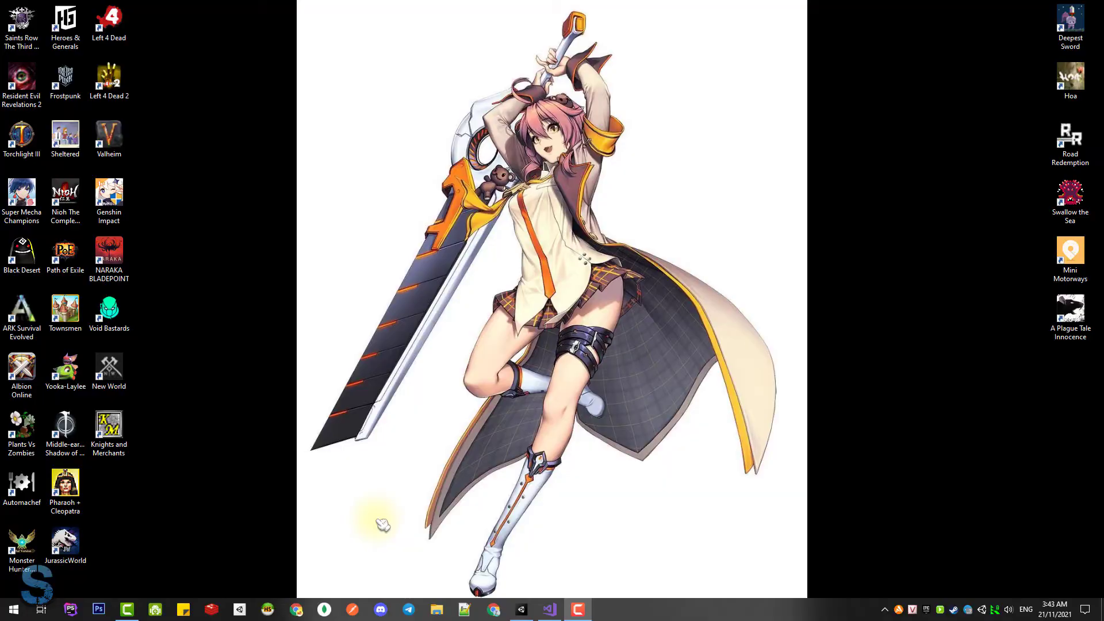
Inspect the water holder and the Well's generator, then open ResGenerator.cs via Edit Script.
{"action": "left_click", "coordinate": [522, 609]}
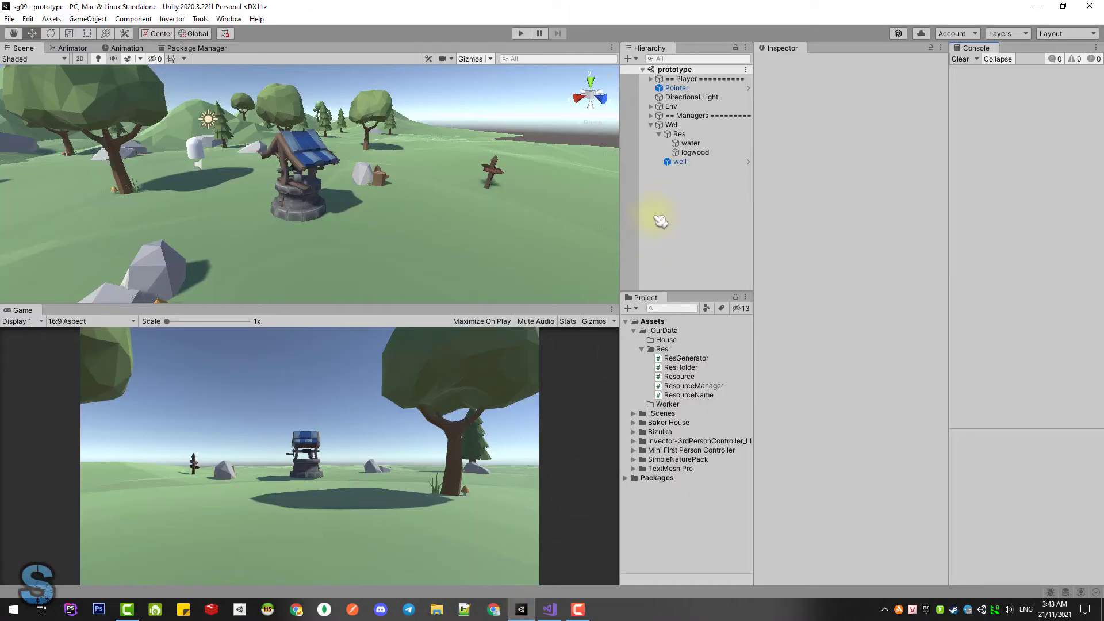
{"action": "left_click", "coordinate": [693, 144]}
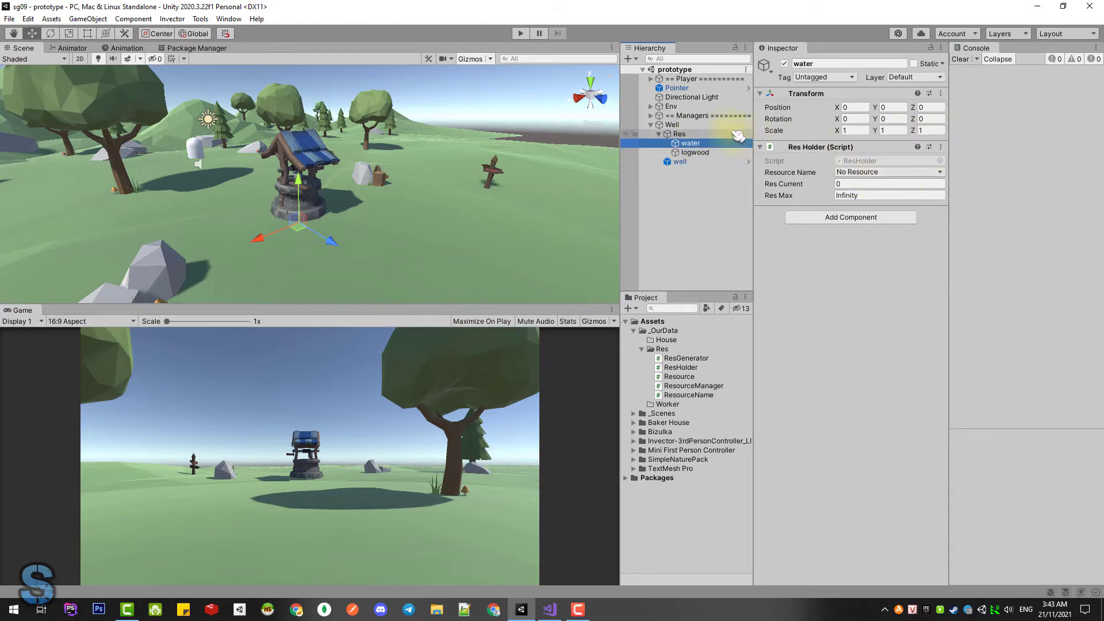
{"action": "left_click", "coordinate": [672, 125]}
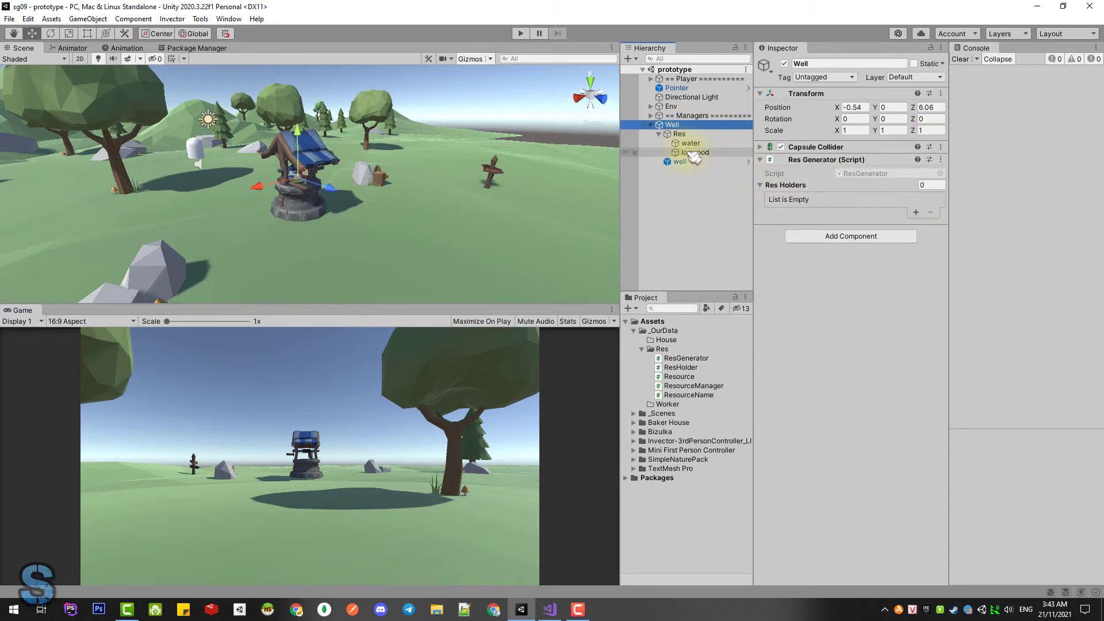
{"action": "left_click", "coordinate": [941, 159]}
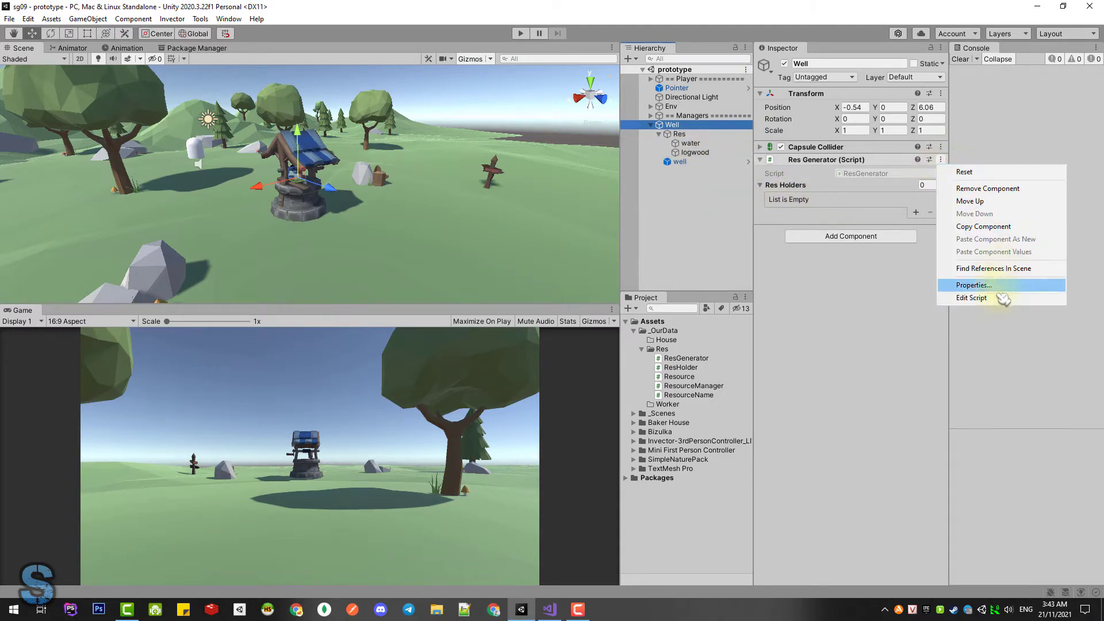
{"action": "left_click", "coordinate": [973, 298]}
Add a blank line in the foreach loop after checking the resHolders field and ResHolder type names.
{"action": "key", "text": "Return"}
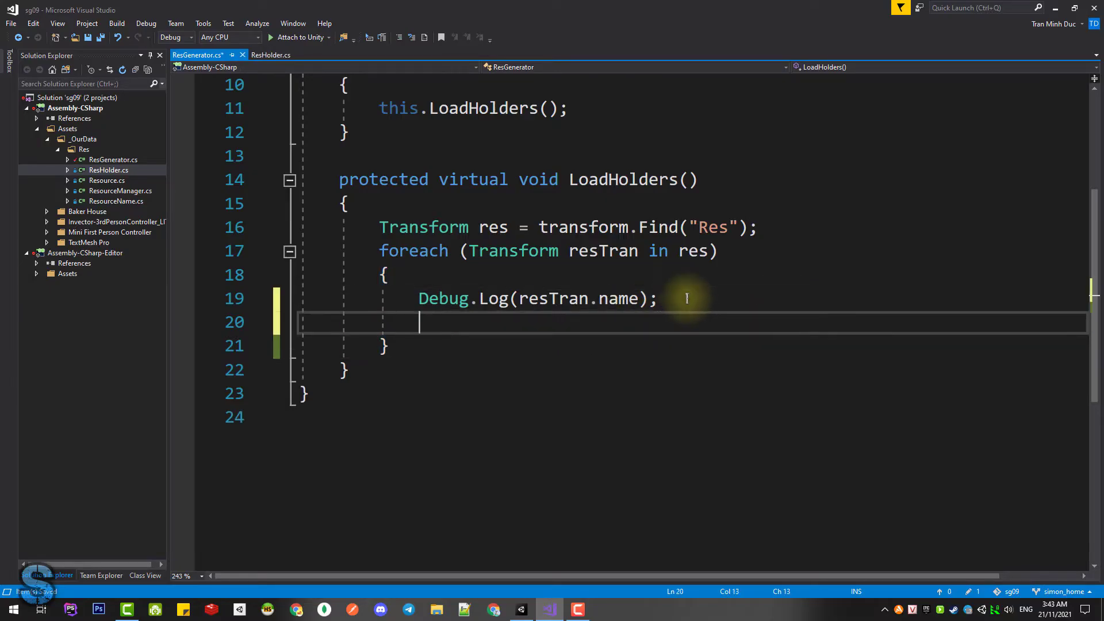
{"action": "scroll", "coordinate": [687, 299], "scroll_direction": "up", "scroll_amount": 3}
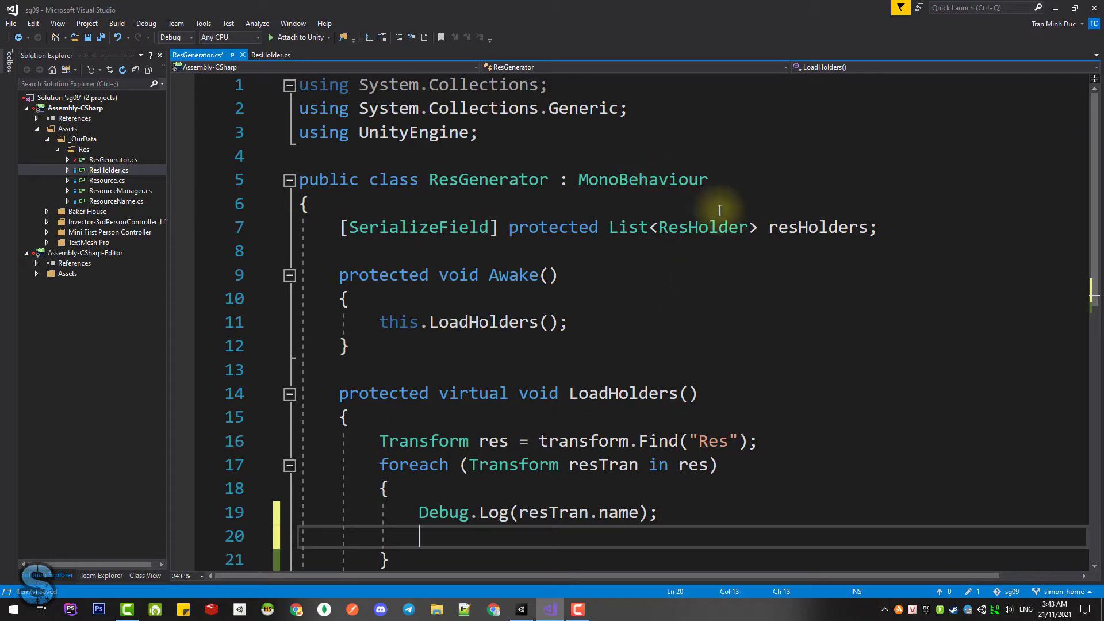
{"action": "left_click", "coordinate": [792, 229]}
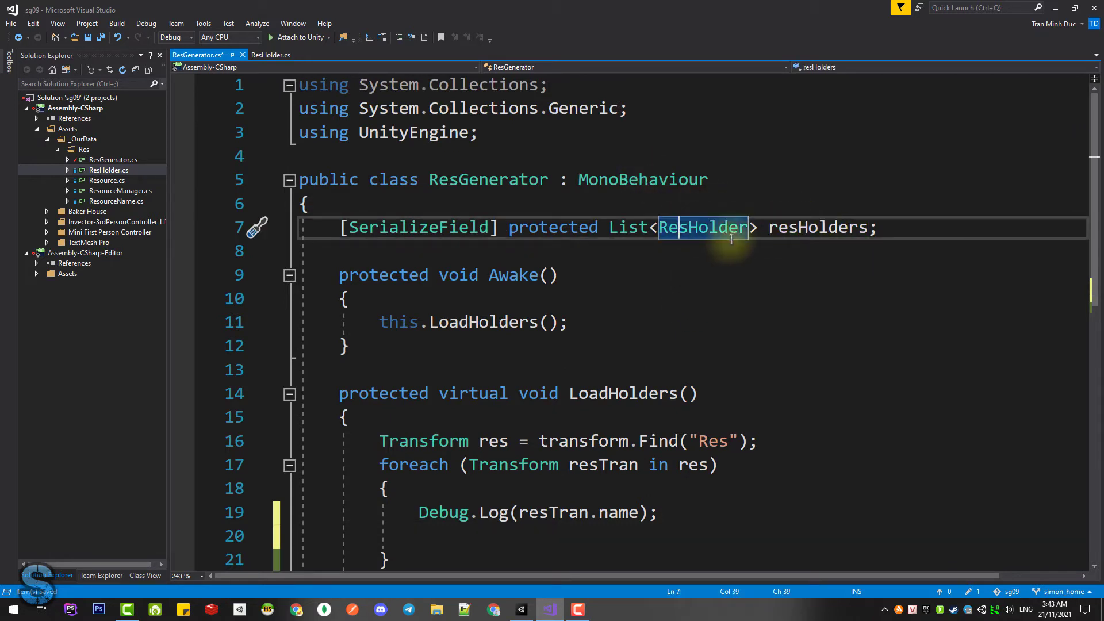
{"action": "scroll", "coordinate": [742, 271], "scroll_direction": "down", "scroll_amount": 1}
{"action": "left_click", "coordinate": [483, 459]}
{"action": "left_click", "coordinate": [692, 160]}
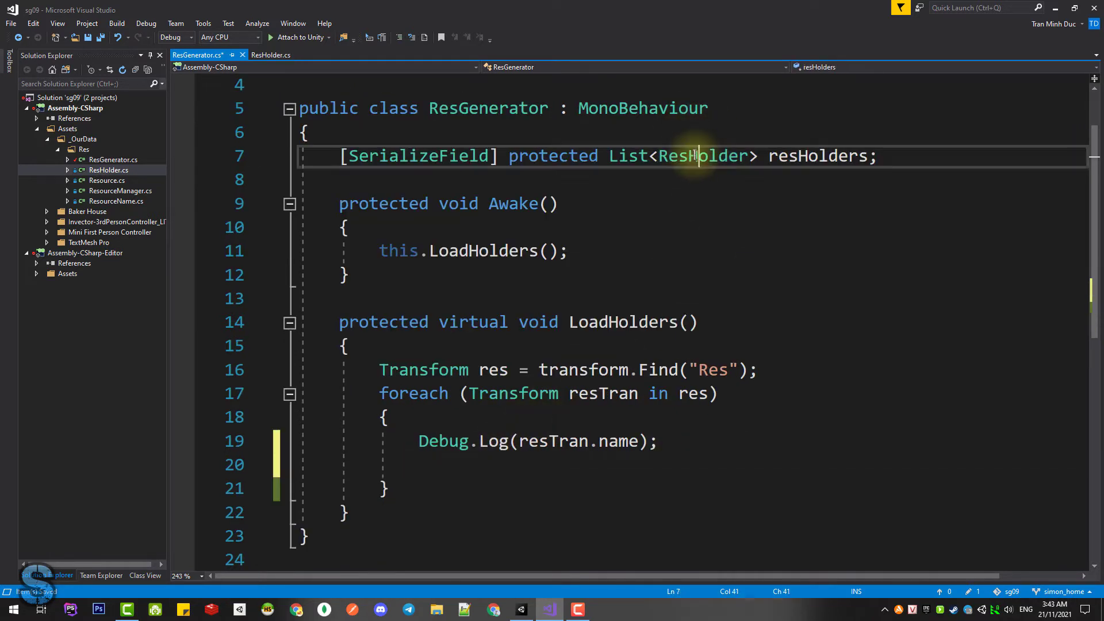
{"action": "left_click", "coordinate": [466, 473]}
Write ResHolder resHolder = resTran.GetComponent<ResHolder>() inside the loop.
{"action": "type", "text": "ResHolder re"}
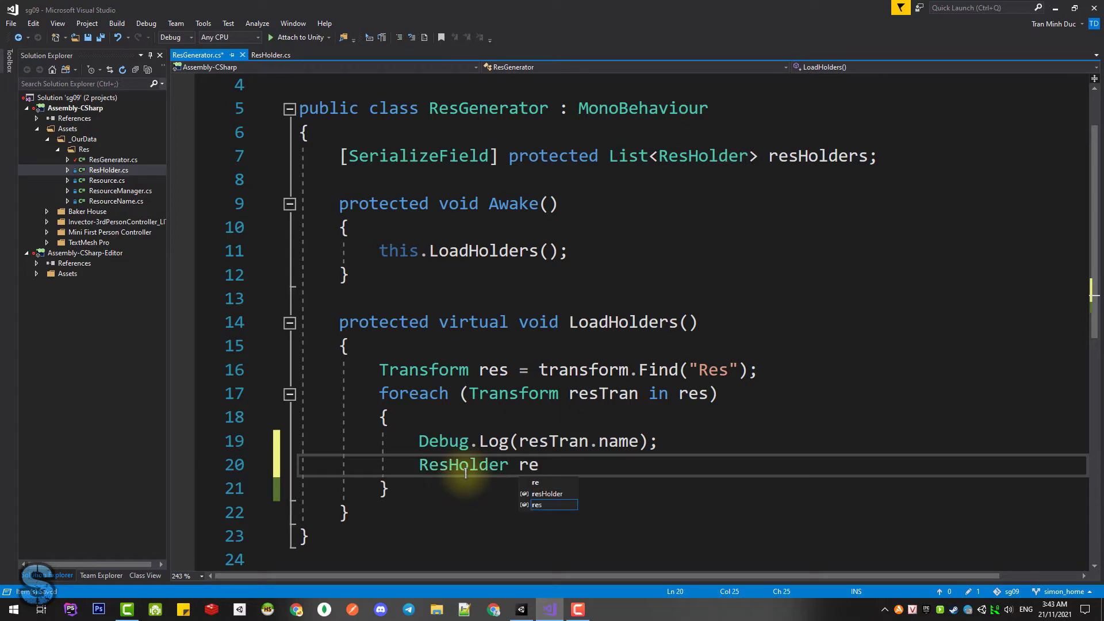
{"action": "key", "text": "Up"}
{"action": "key", "text": "Tab"}
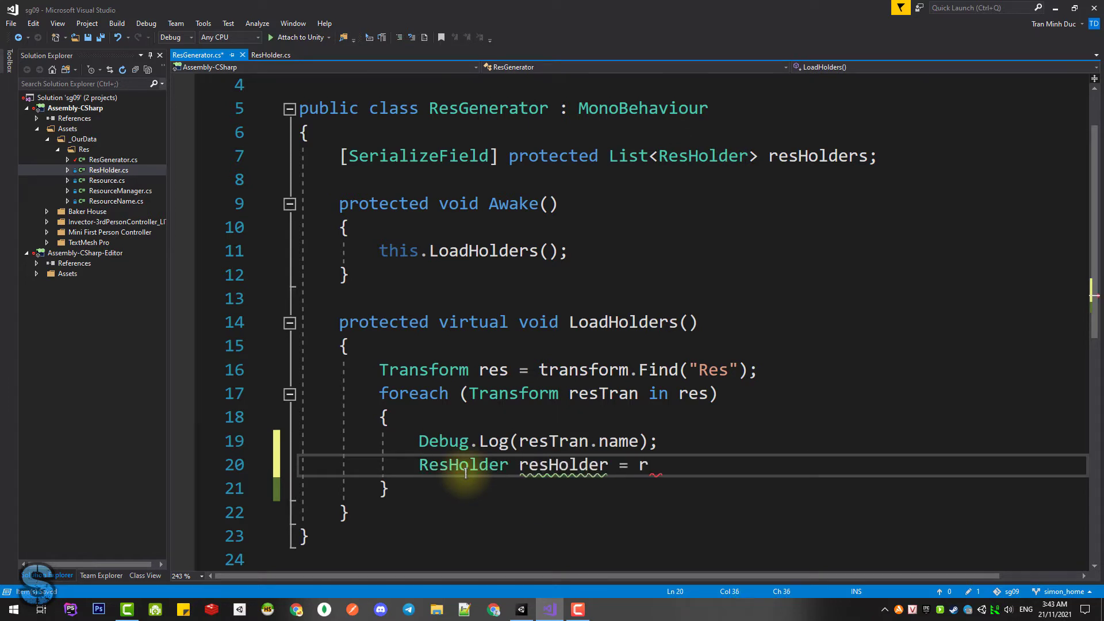
{"action": "type", "text": "es"}
{"action": "key", "text": "Down"}
{"action": "key", "text": "Down"}
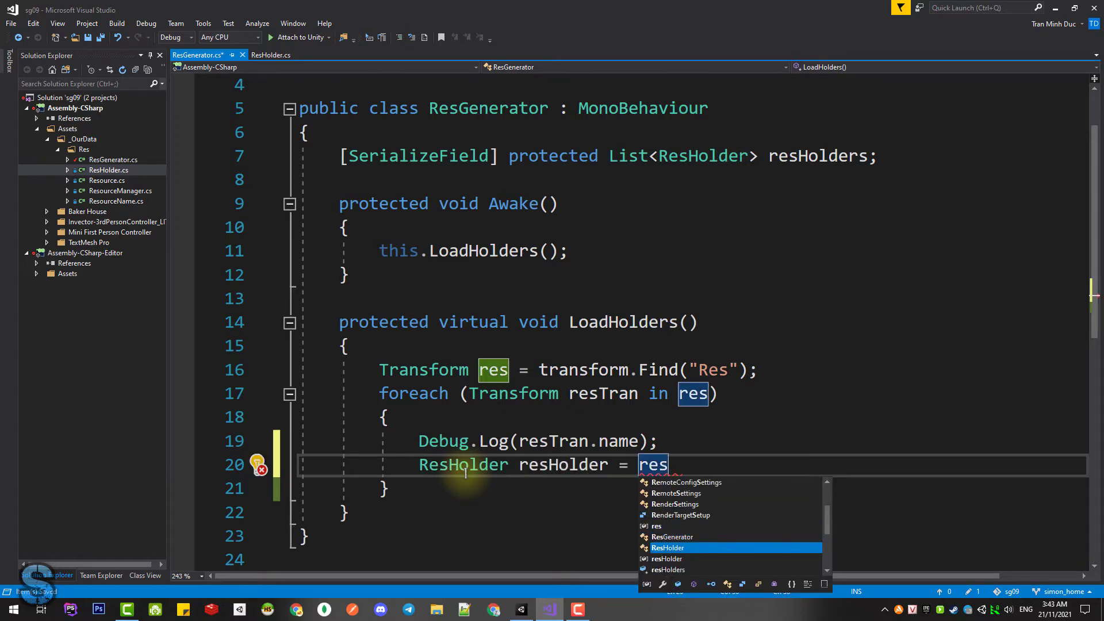
{"action": "type", "text": "Tra"}
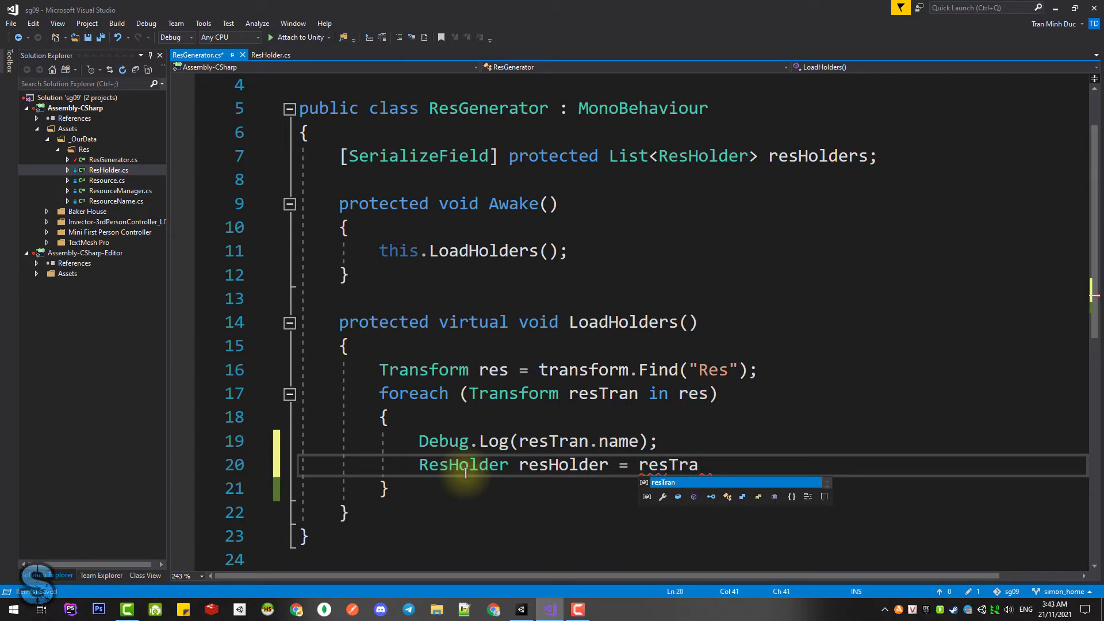
{"action": "type", "text": "n.getCom"}
{"action": "key", "text": "Down"}
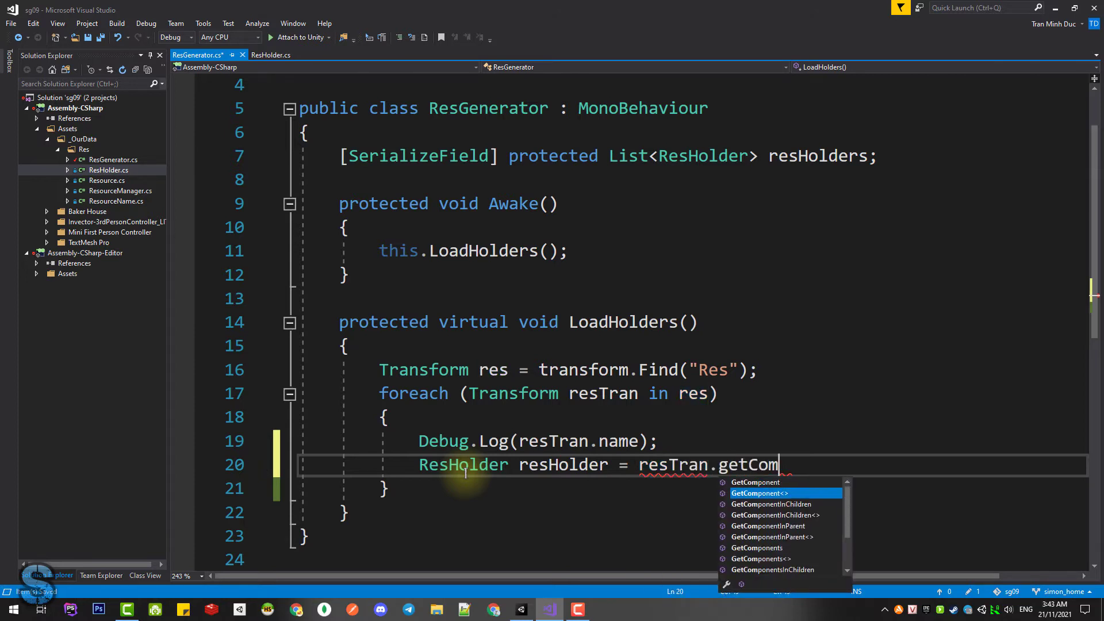
{"action": "key", "text": "Tab"}
{"action": "type", "text": "<Res"}
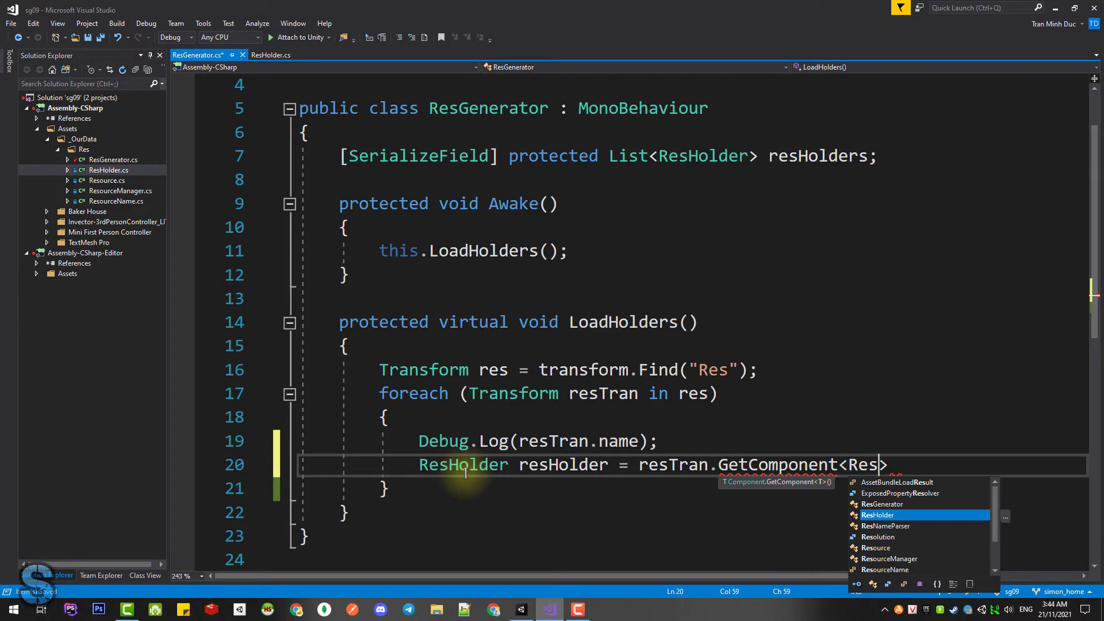
{"action": "type", "text": ">"}
Add this.resHolders.Add(resHolder); below it and save ResGenerator.cs.
{"action": "key", "text": "Return"}
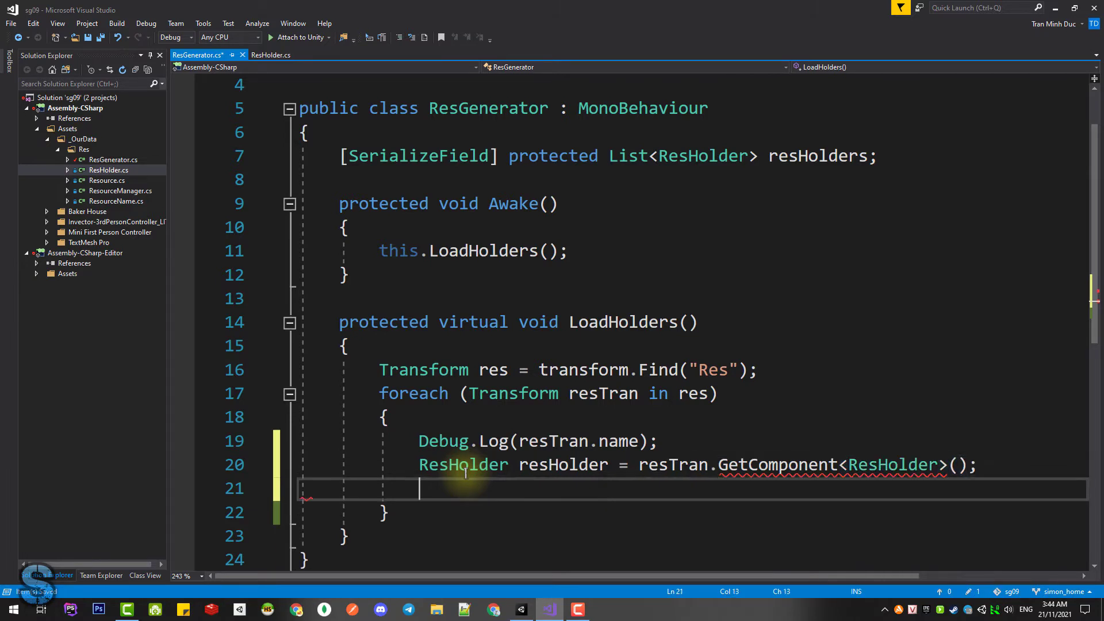
{"action": "type", "text": "this"}
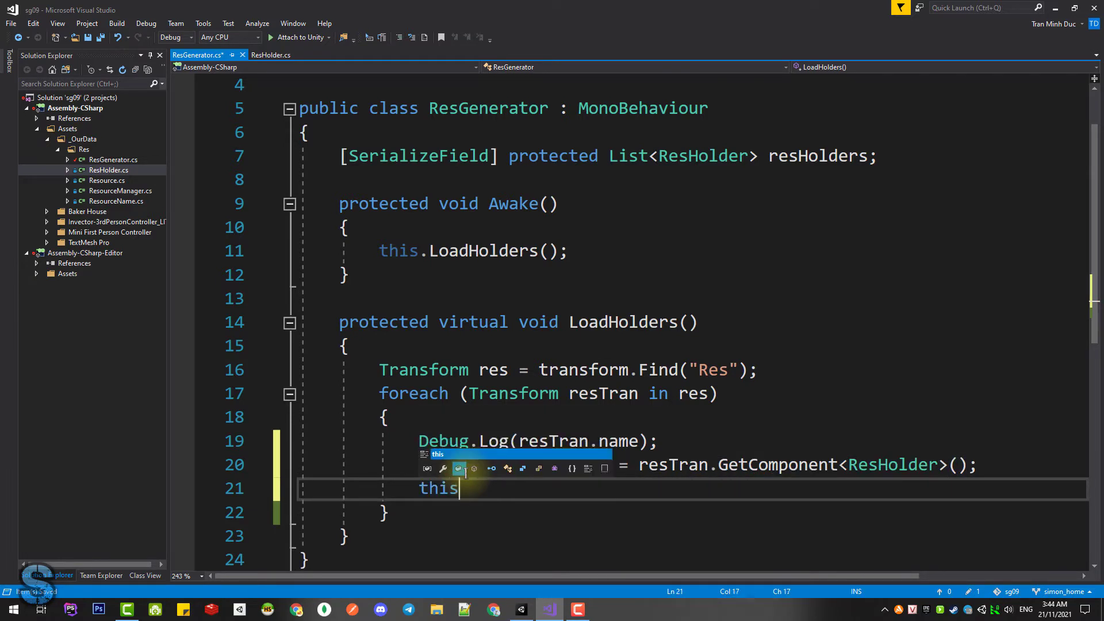
{"action": "type", "text": ".re"}
{"action": "key", "text": "Tab"}
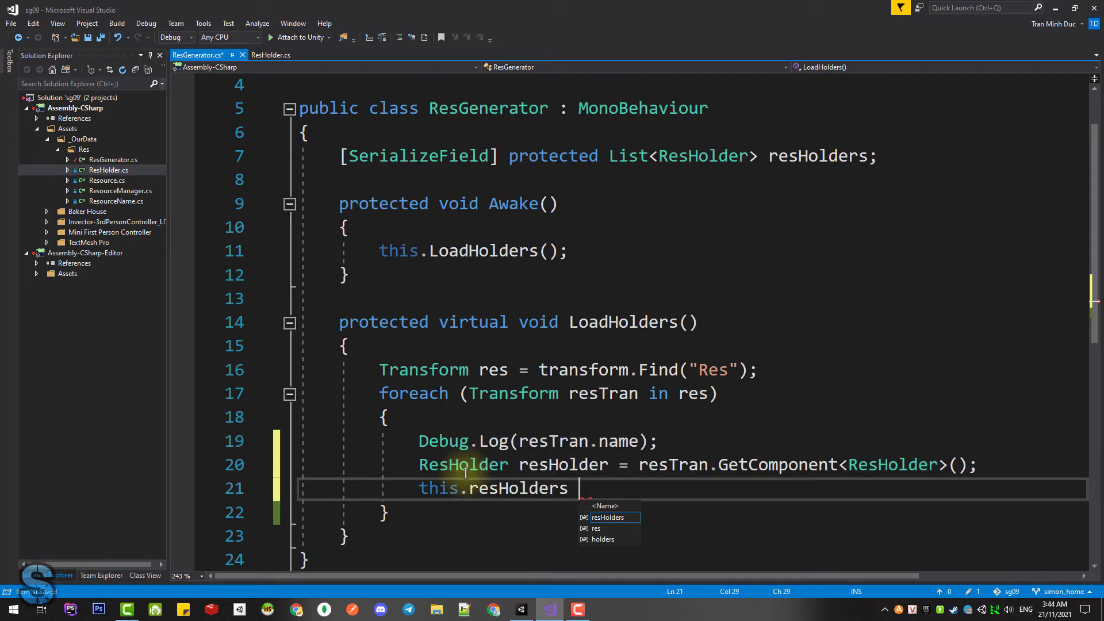
{"action": "type", "text": ".ad("}
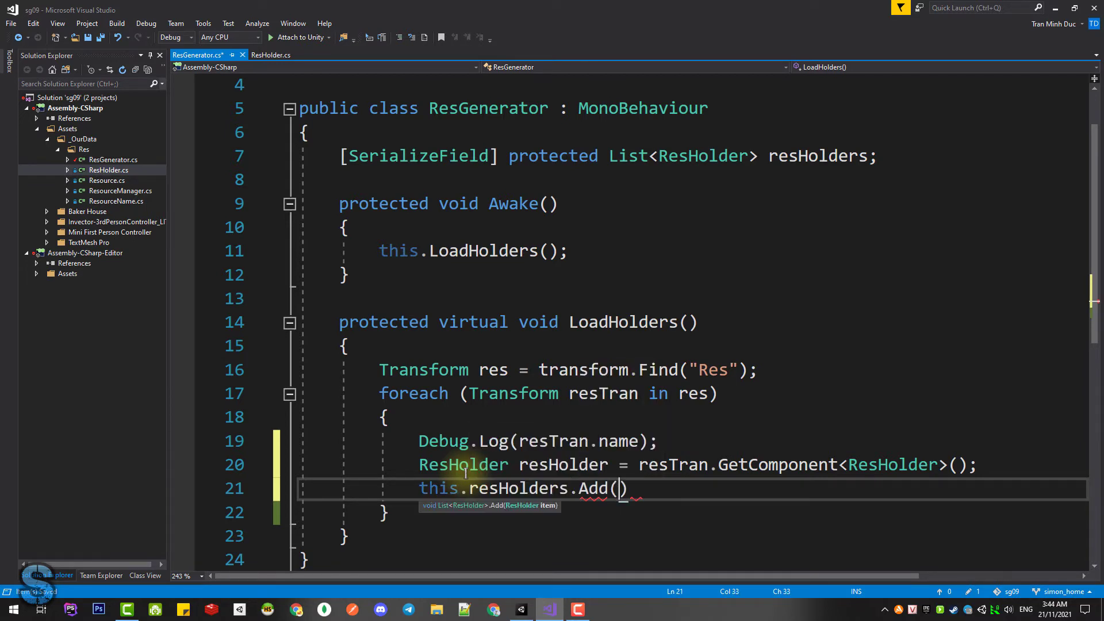
{"action": "type", "text": "re"}
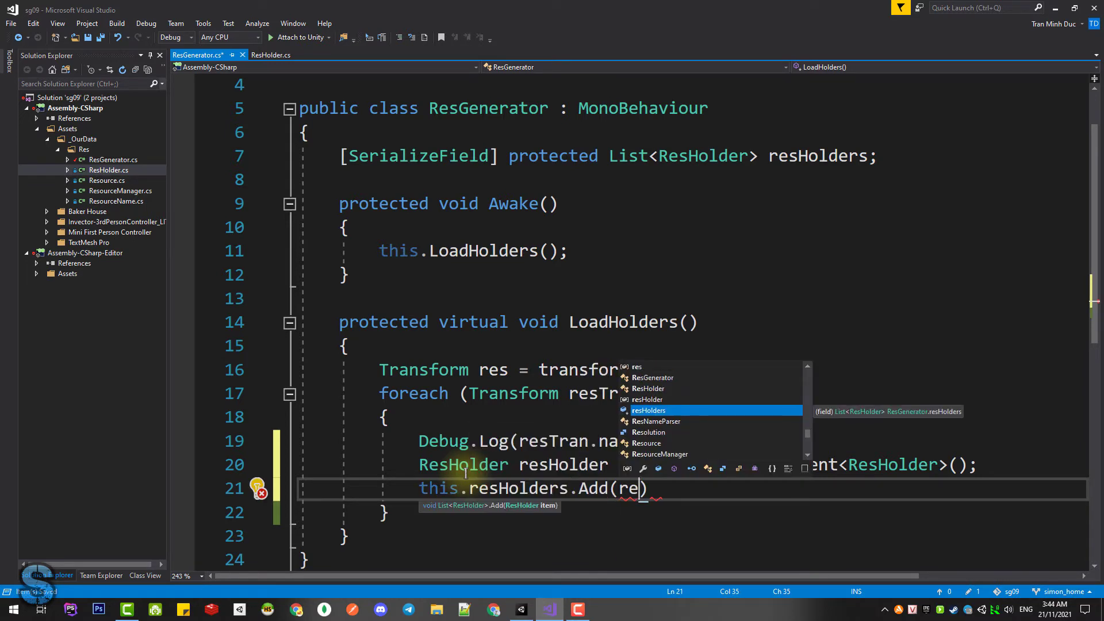
{"action": "key", "text": "Up"}
{"action": "key", "text": "Tab"}
{"action": "type", "text": ");"}
{"action": "key", "text": "ctrl+s"}
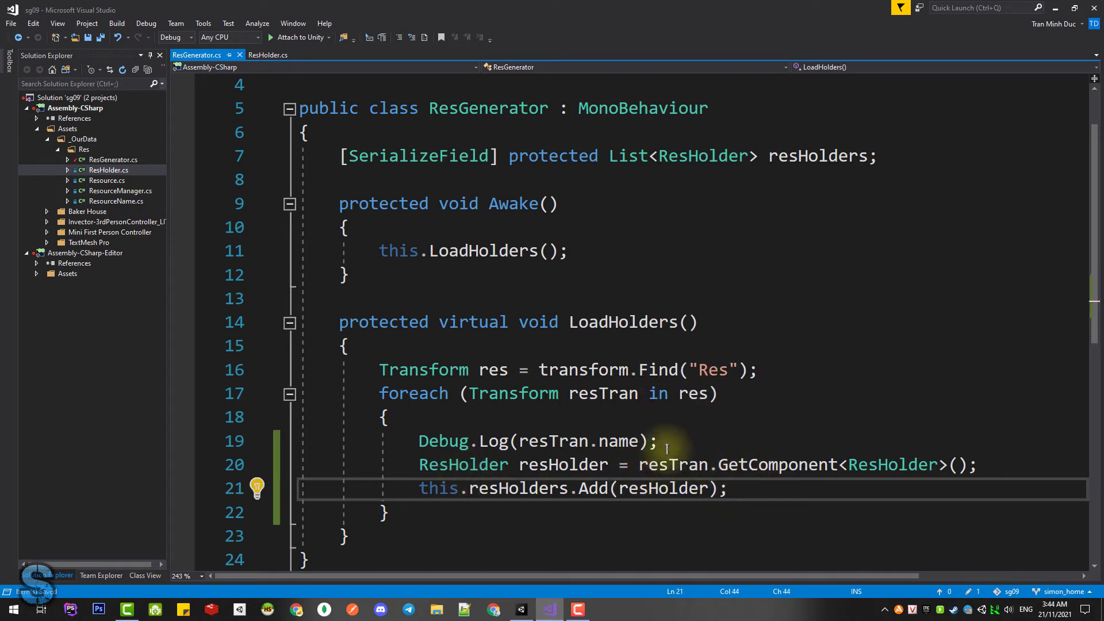
{"action": "left_click", "coordinate": [523, 611]}
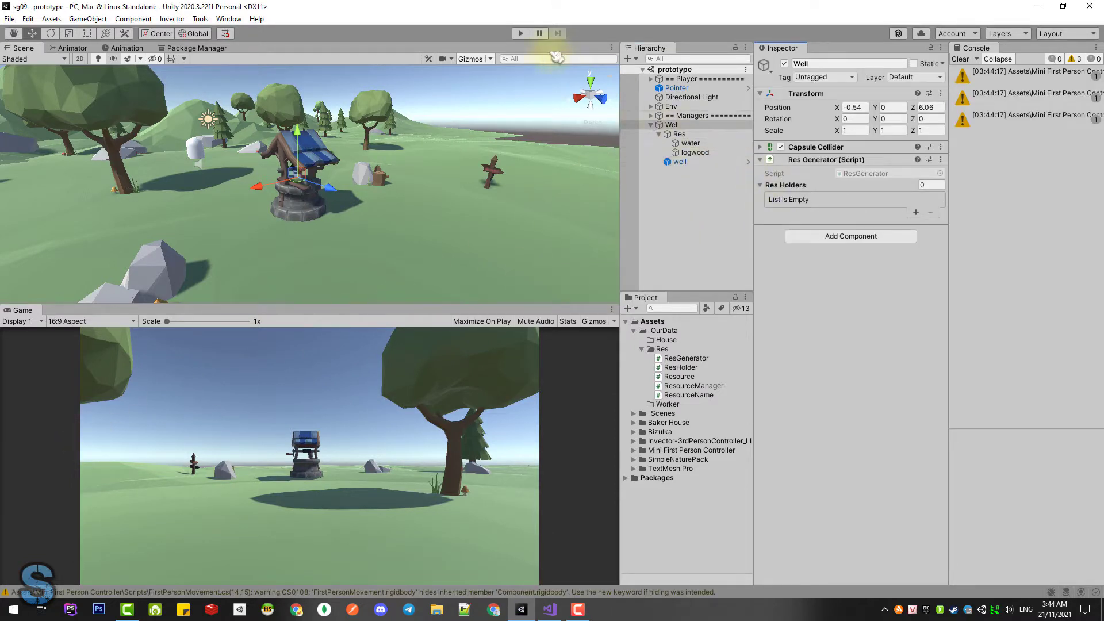
Create an empty child named iron under Res and place it between water and logwood.
{"action": "right_click", "coordinate": [683, 136]}
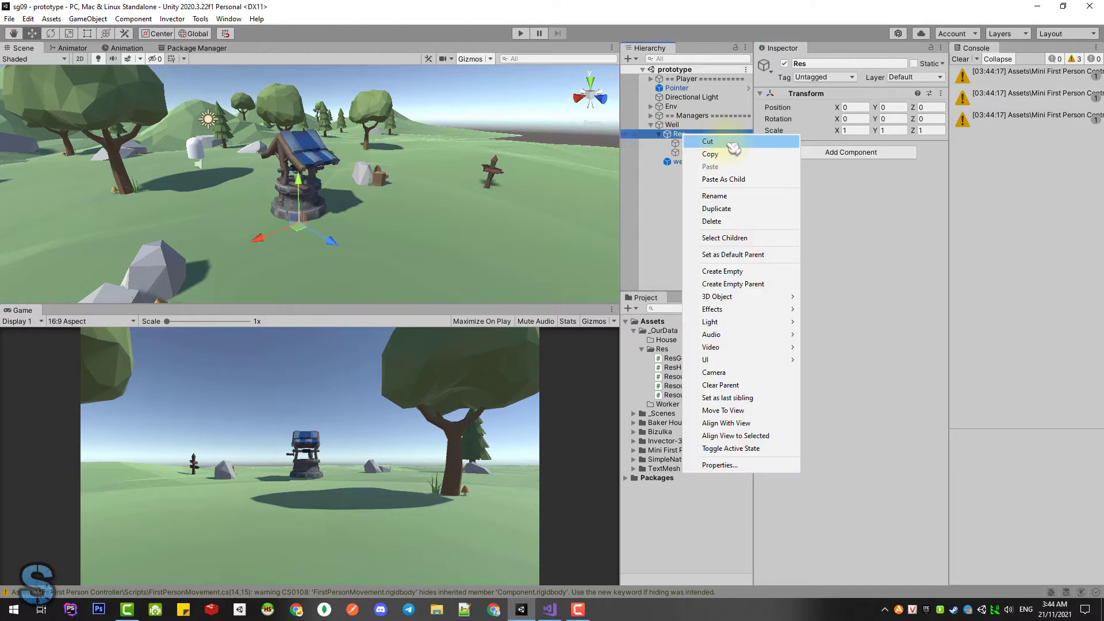
{"action": "left_click", "coordinate": [749, 273]}
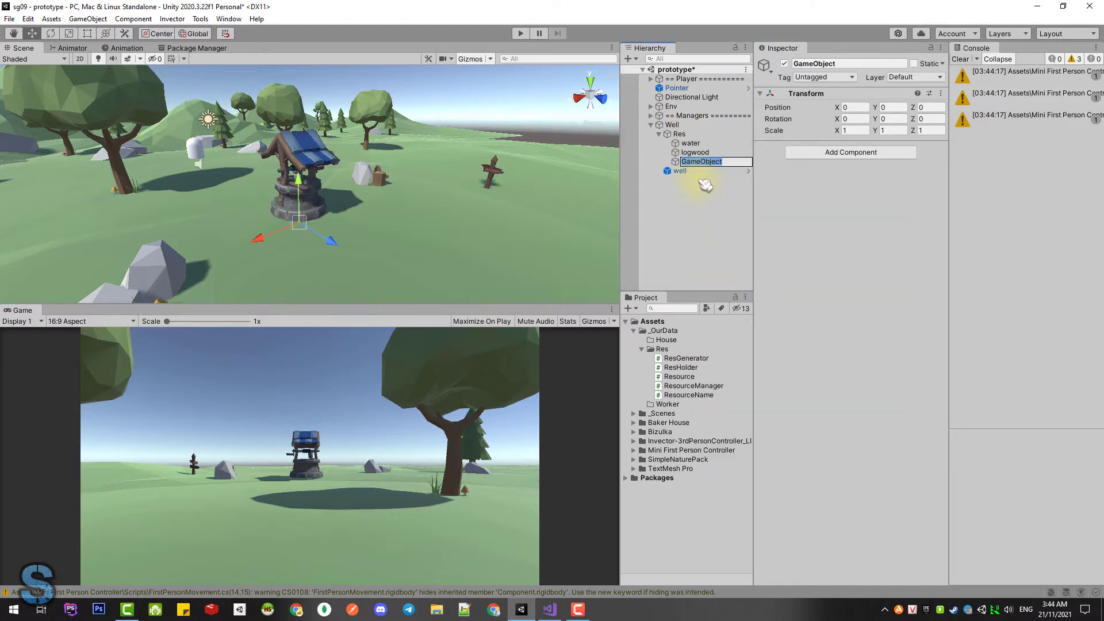
{"action": "type", "text": "iron"}
{"action": "key", "text": "Return"}
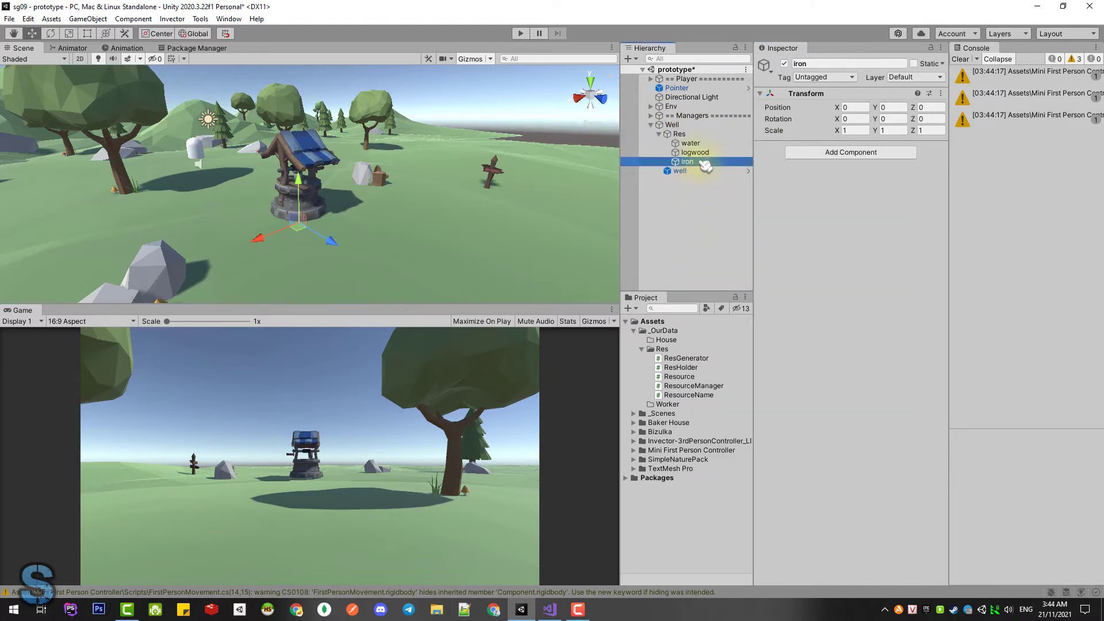
{"action": "left_click_drag", "start_coordinate": [705, 165], "coordinate": [700, 149]}
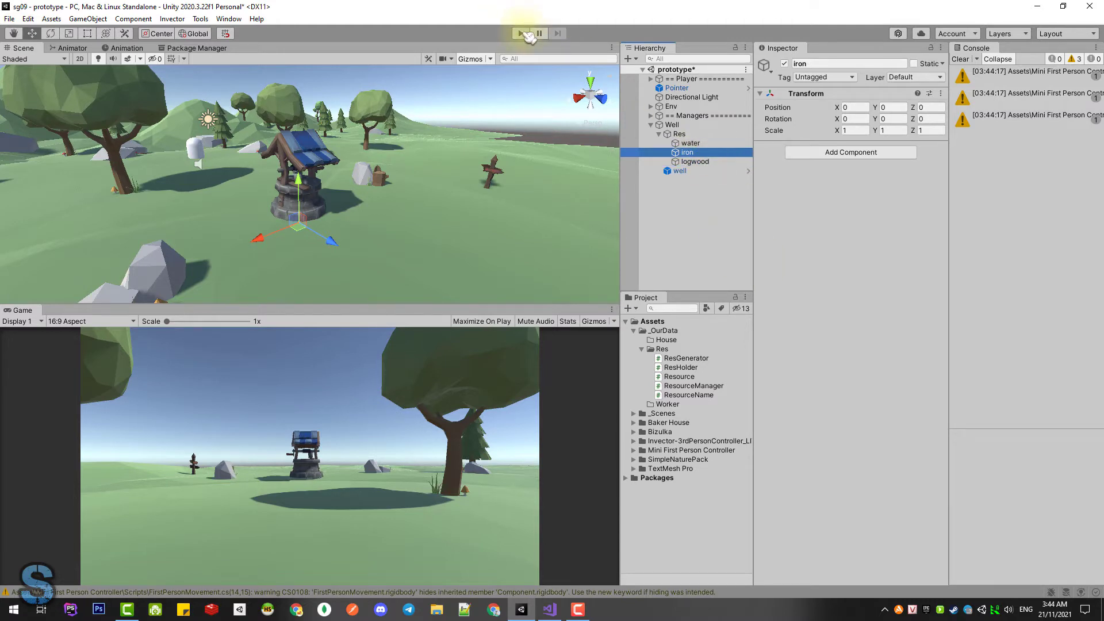
Test-run the scene to check the Well's Res Holders list, then return to the GetComponent line.
{"action": "left_click", "coordinate": [523, 34]}
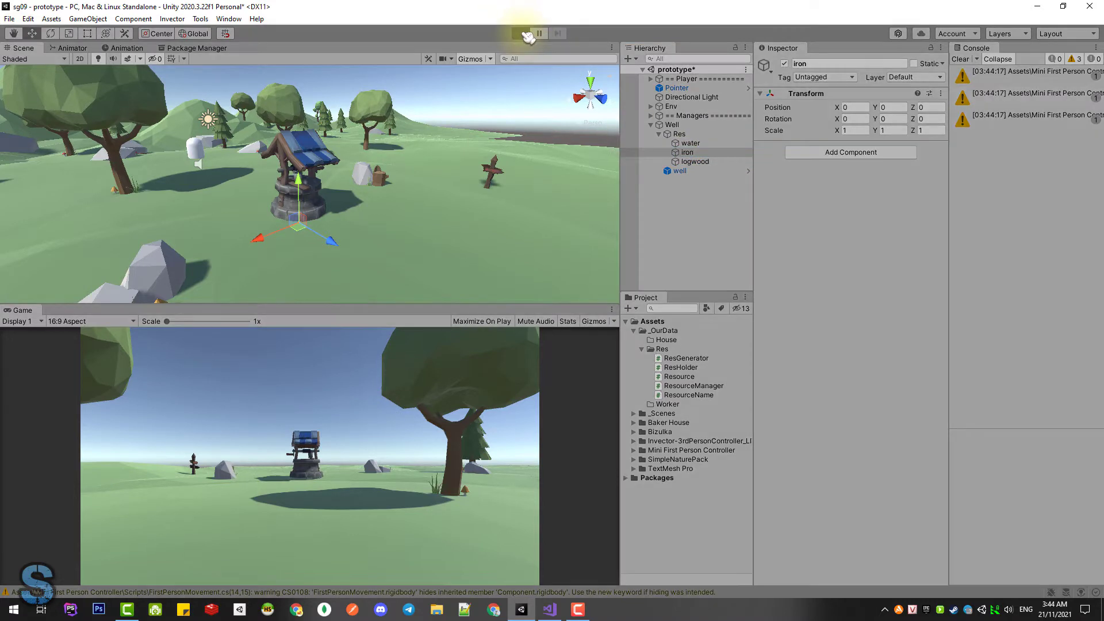
{"action": "left_click", "coordinate": [671, 125]}
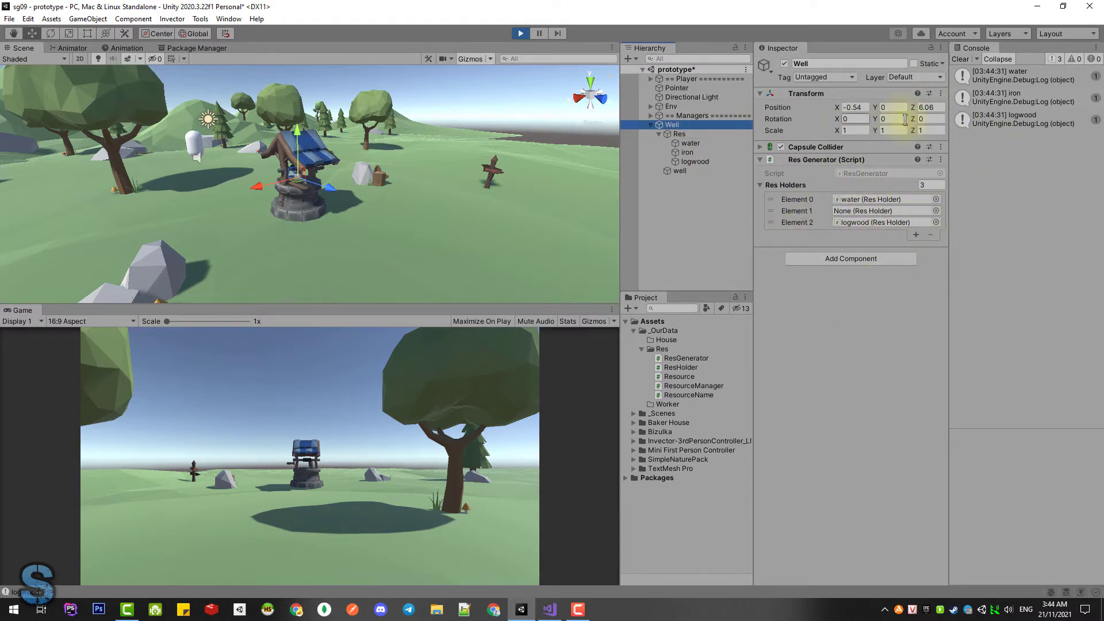
{"action": "left_click", "coordinate": [521, 34]}
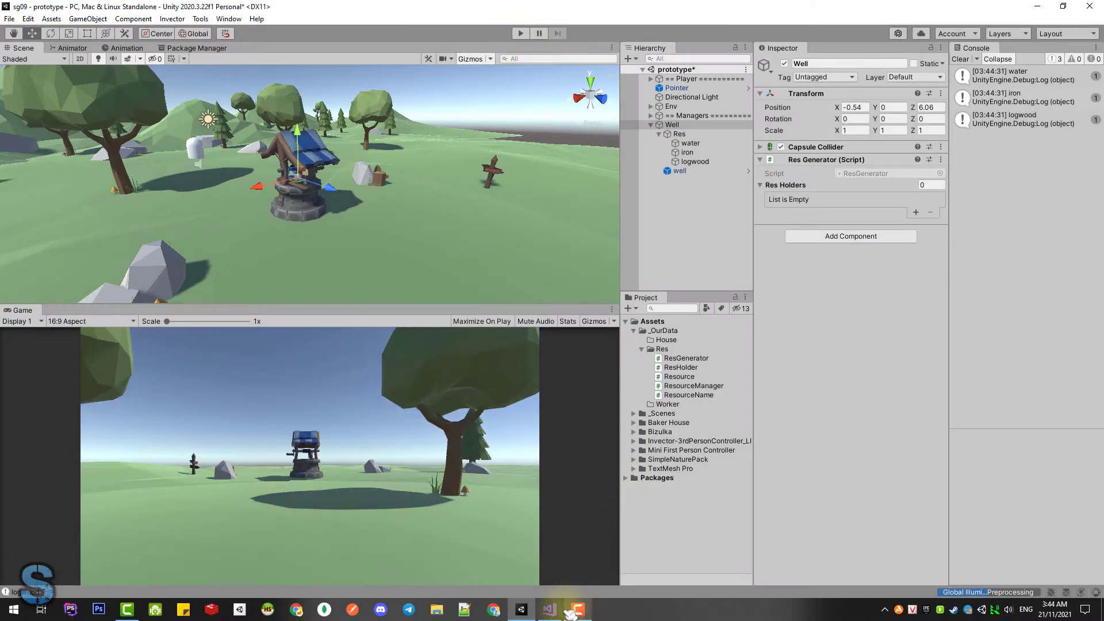
{"action": "left_click", "coordinate": [550, 610]}
{"action": "left_click", "coordinate": [981, 465]}
Insert if (resHolder == null) continue; before the Add call.
{"action": "key", "text": "Return"}
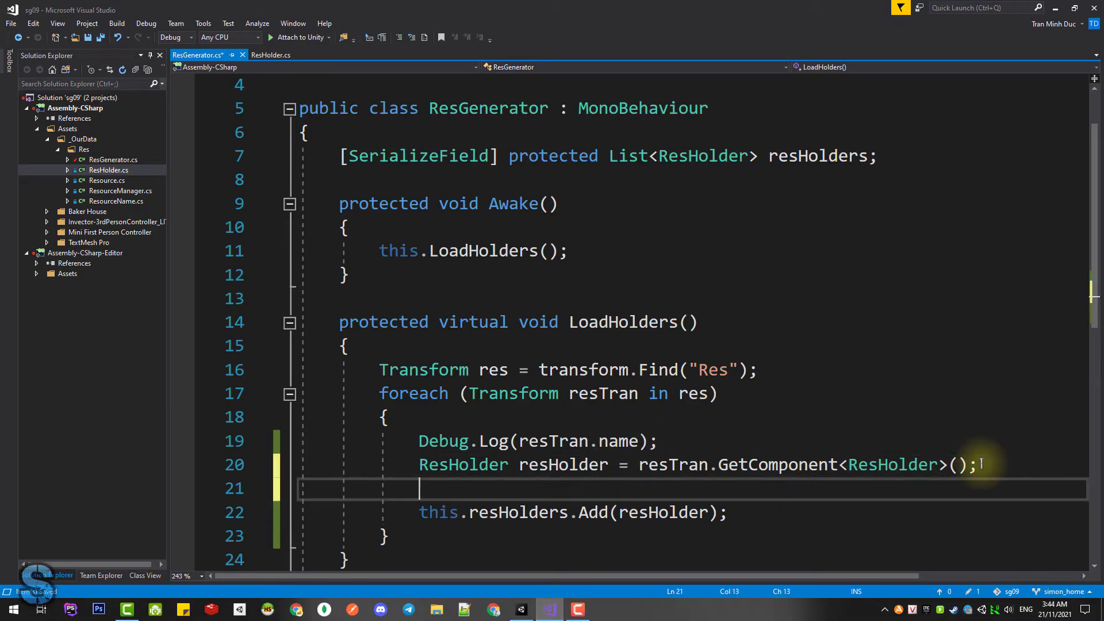
{"action": "type", "text": "if()"}
{"action": "type", "text": "res"}
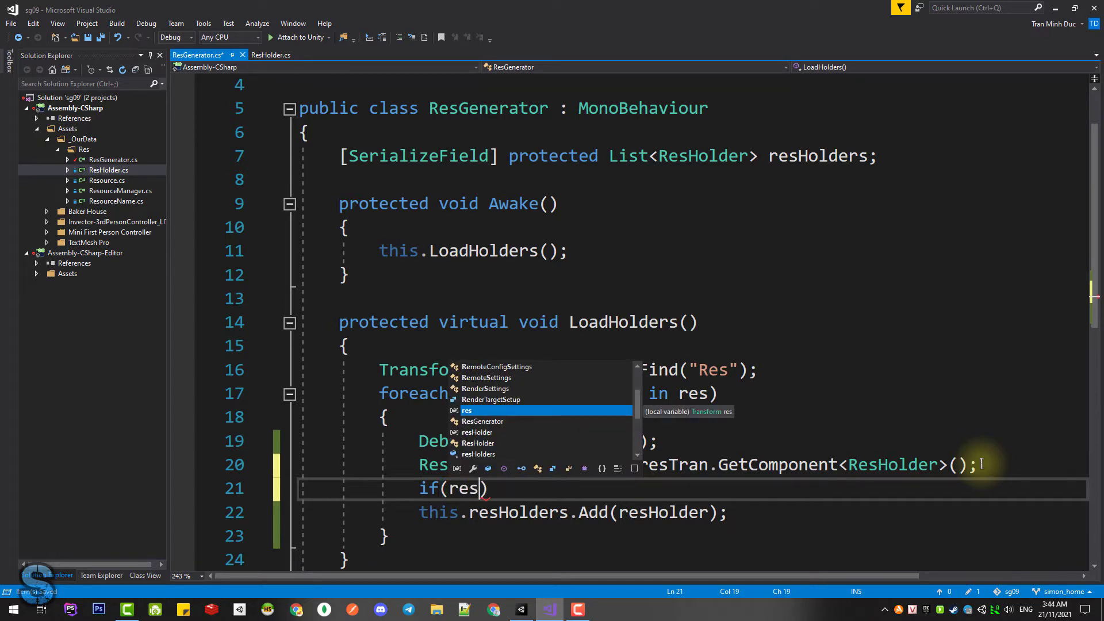
{"action": "key", "text": "Down"}
{"action": "key", "text": "Down"}
{"action": "key", "text": "Tab"}
{"action": "type", "text": "."}
{"action": "key", "text": "BackSpace"}
{"action": "type", "text": "=="}
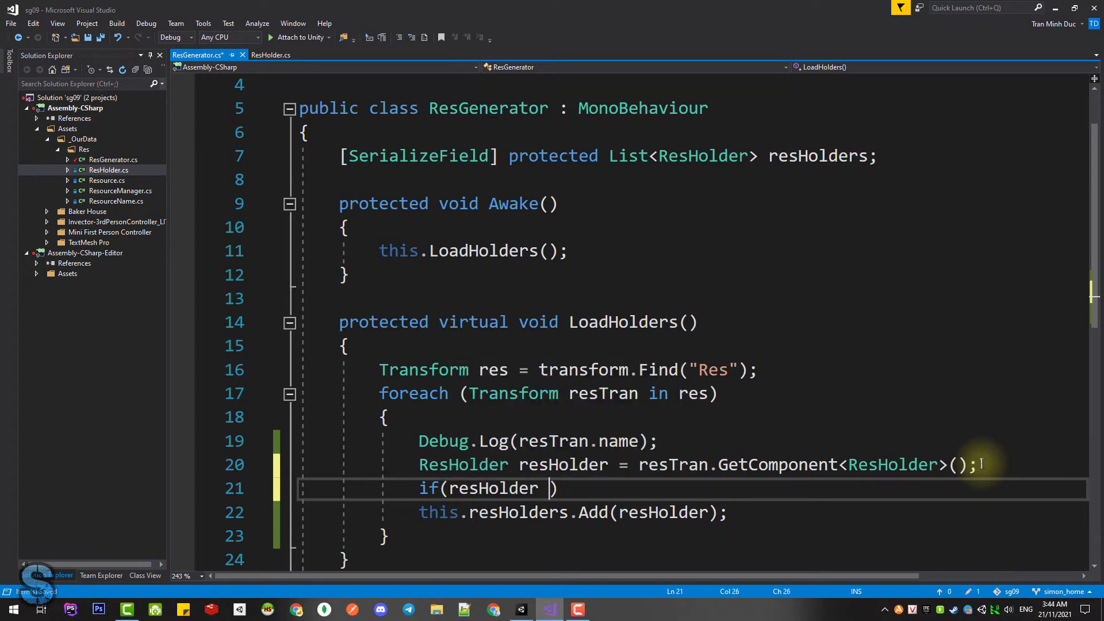
{"action": "type", "text": " nul"}
{"action": "key", "text": "Tab"}
{"action": "type", "text": "ont"}
{"action": "key", "text": "Tab"}
{"action": "type", "text": ";"}
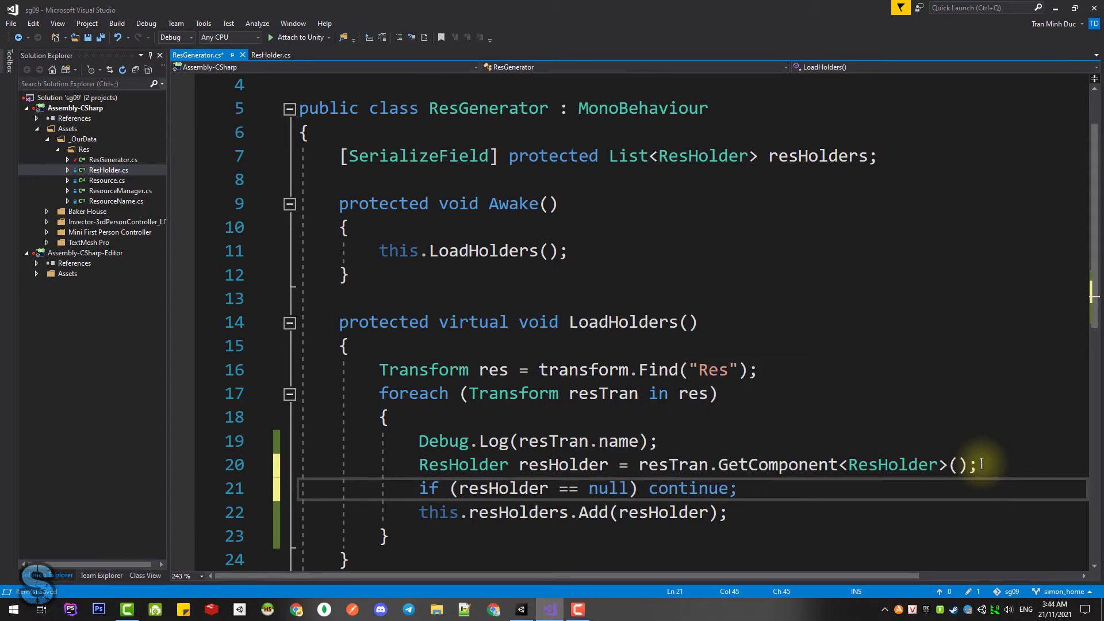
Test-run the scene in Unity to confirm only water and logwood are collected.
{"action": "left_click", "coordinate": [521, 610]}
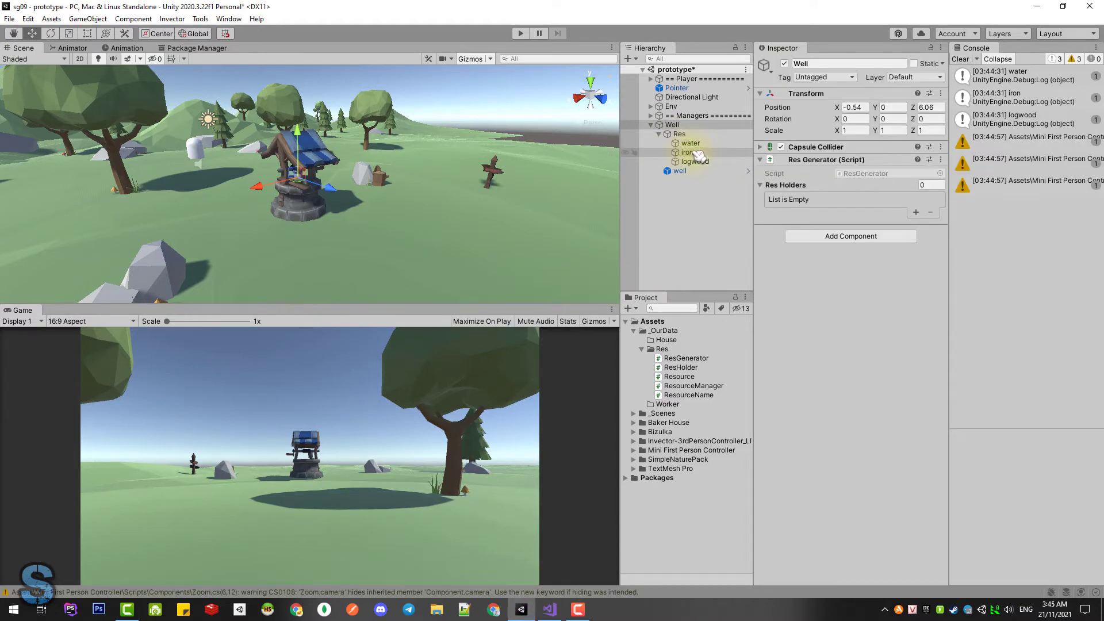
{"action": "left_click", "coordinate": [528, 34]}
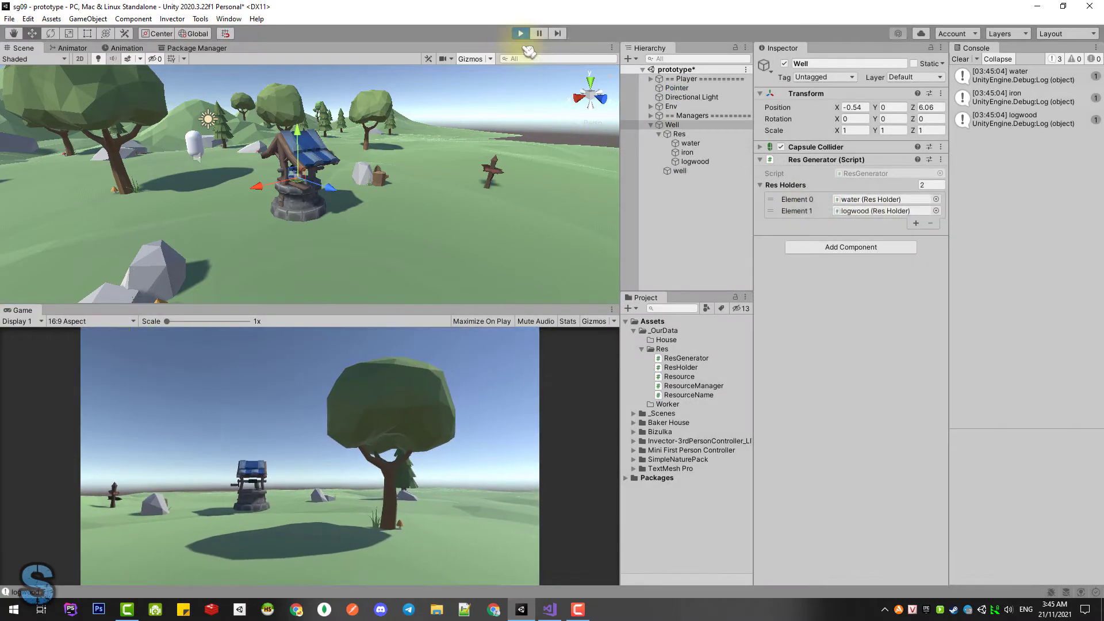
{"action": "left_click", "coordinate": [550, 610]}
Replace the continue statement with a Debug.LogError call.
{"action": "left_click_drag", "start_coordinate": [687, 479], "coordinate": [693, 486]}
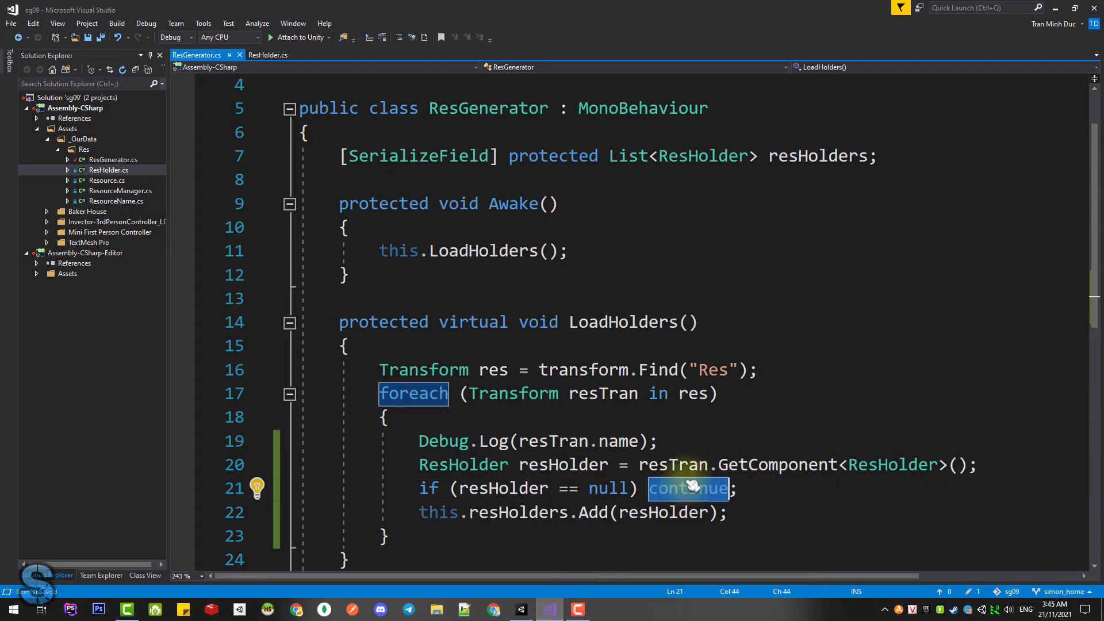
{"action": "type", "text": "Debug."}
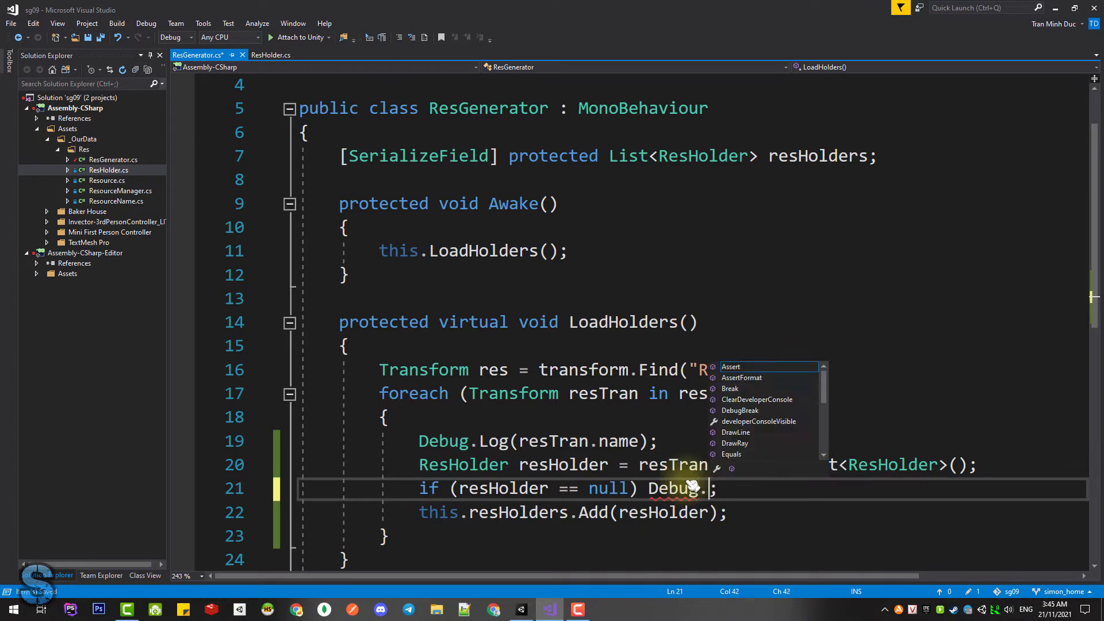
{"action": "type", "text": "log"}
{"action": "key", "text": "Tab"}
{"action": "type", "text": "("}
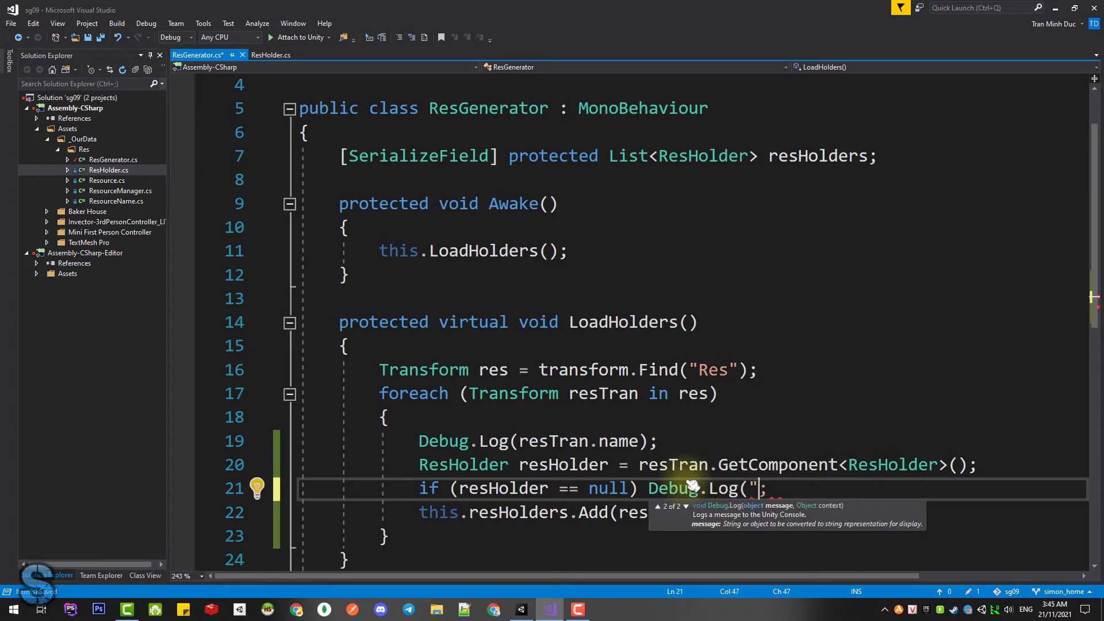
{"action": "key", "text": "Left"}
{"action": "key", "text": "BackSpace"}
{"action": "key", "text": "BackSpace"}
{"action": "type", "text": "og"}
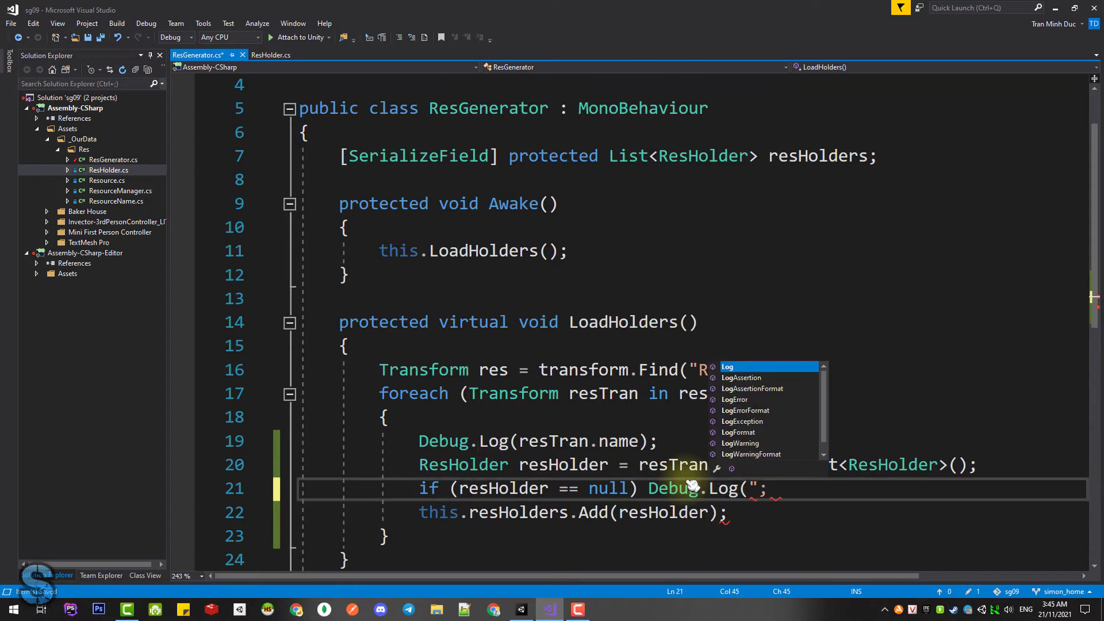
{"action": "type", "text": "RE"}
{"action": "key", "text": "BackSpace"}
{"action": "key", "text": "BackSpace"}
{"action": "type", "text": "e"}
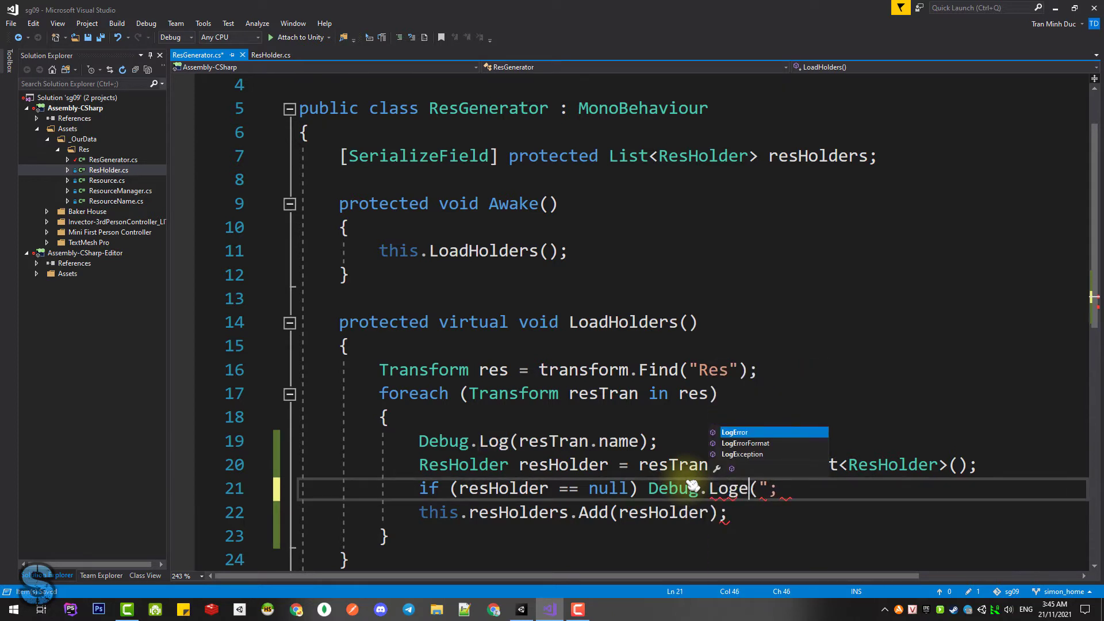
{"action": "key", "text": "Tab"}
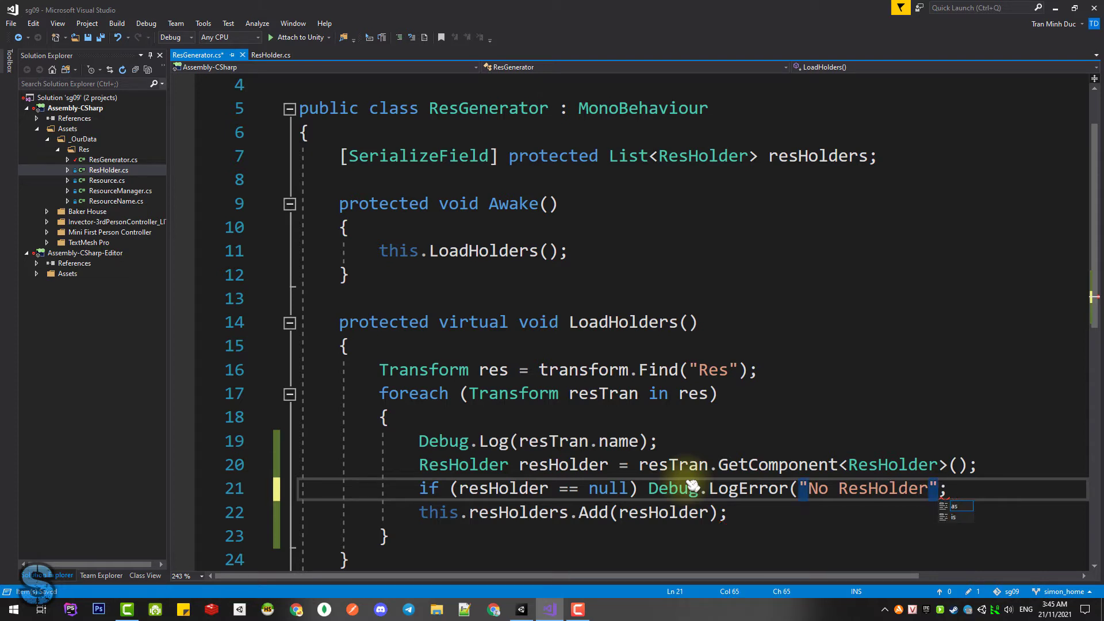
Pass resTran.name + ": No ResHolder" to LogError and save the script.
{"action": "key", "text": "Right"}
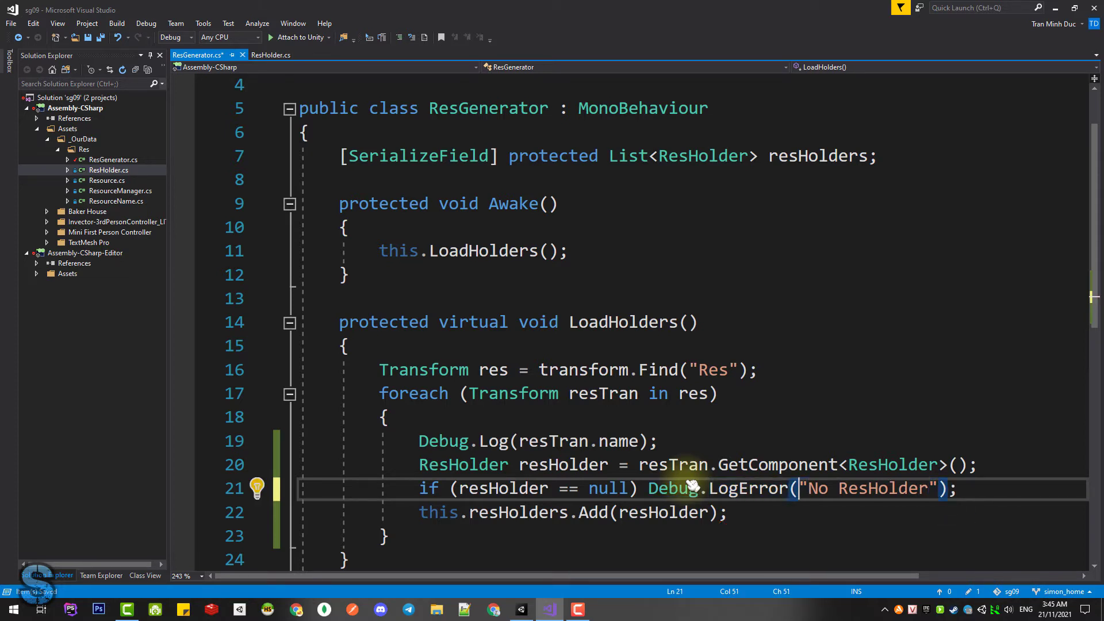
{"action": "type", "text": "res"}
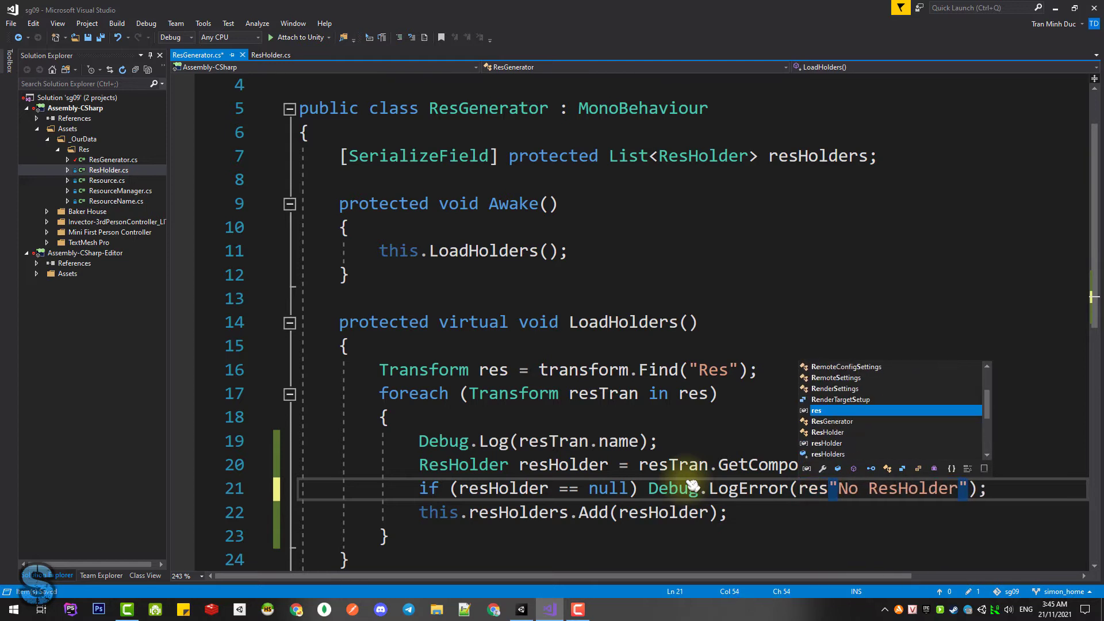
{"action": "type", "text": "Tra"}
{"action": "key", "text": "Tab"}
{"action": "type", "text": ".na"}
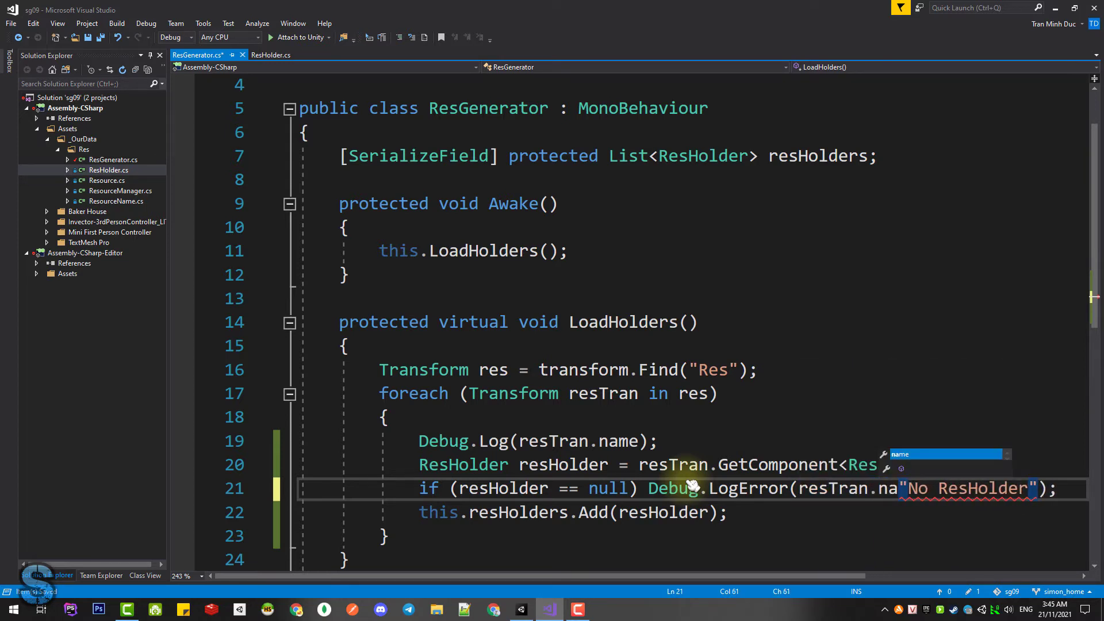
{"action": "key", "text": "Tab"}
{"action": "type", "text": "+\""}
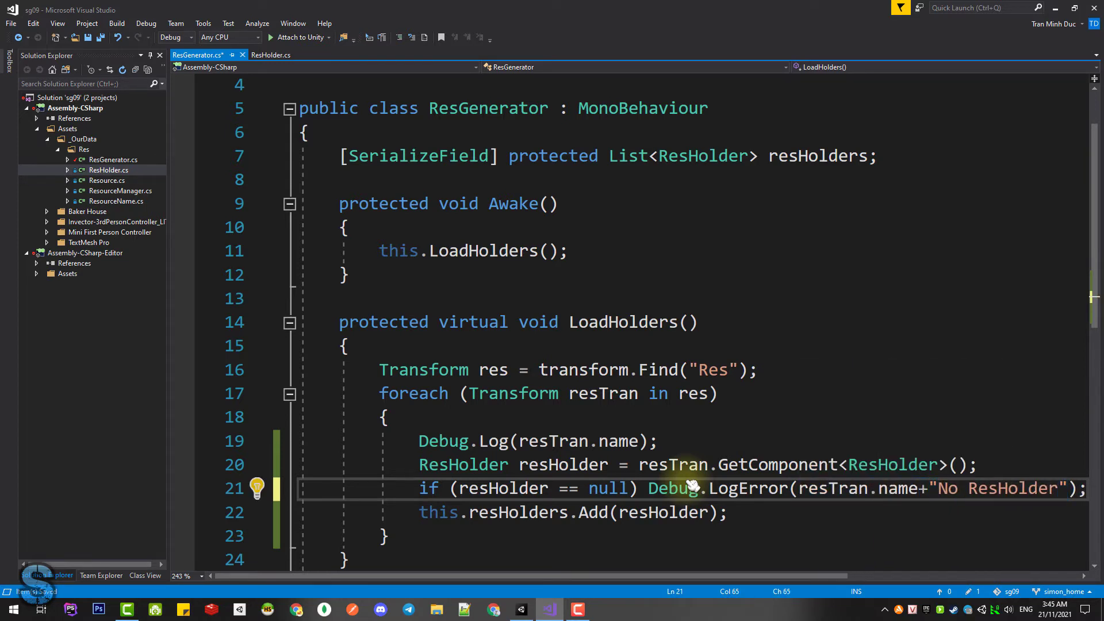
{"action": "type", "text": ":"}
{"action": "key", "text": "ctrl+s"}
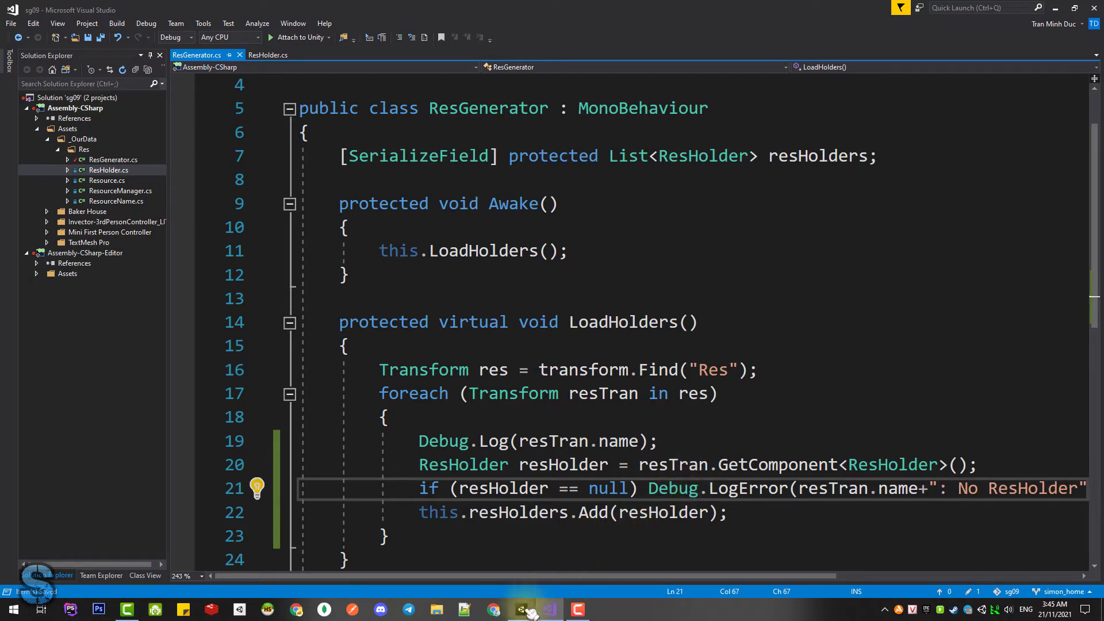
{"action": "left_click", "coordinate": [530, 613]}
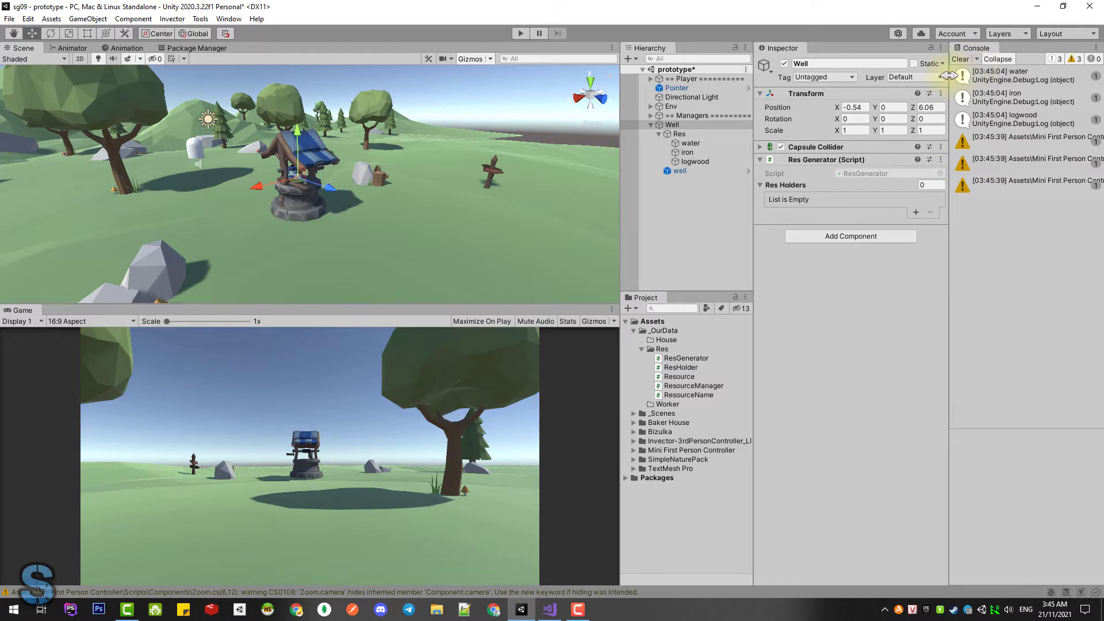
Widen the Console and test-run the scene, seeing "iron: No ResHolder" and an empty slot.
{"action": "left_click_drag", "start_coordinate": [950, 76], "coordinate": [810, 75]}
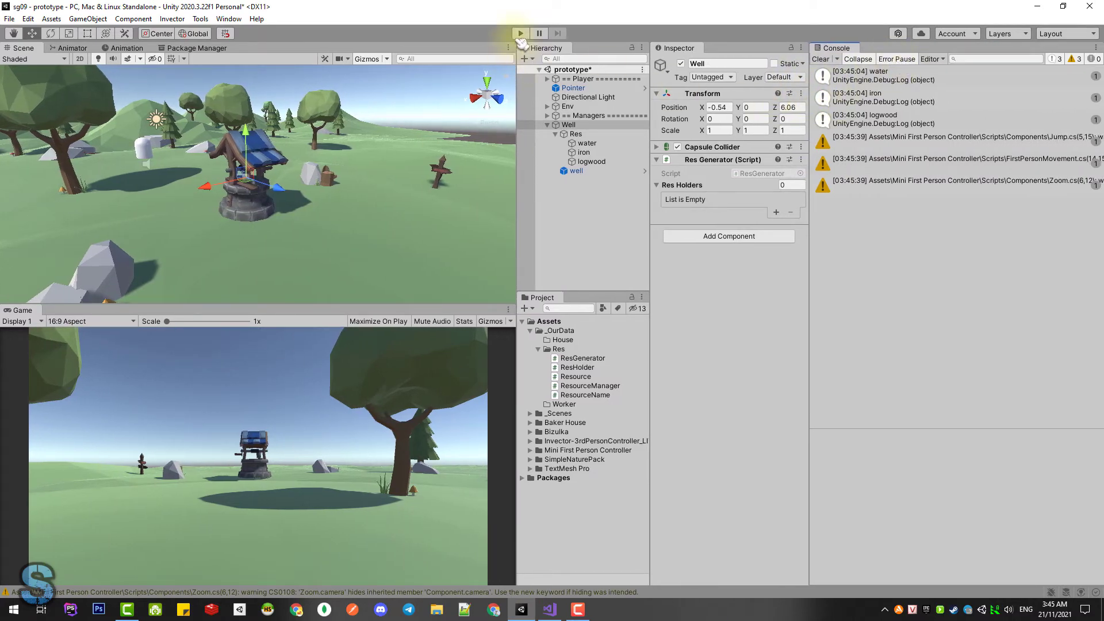
{"action": "left_click", "coordinate": [520, 33]}
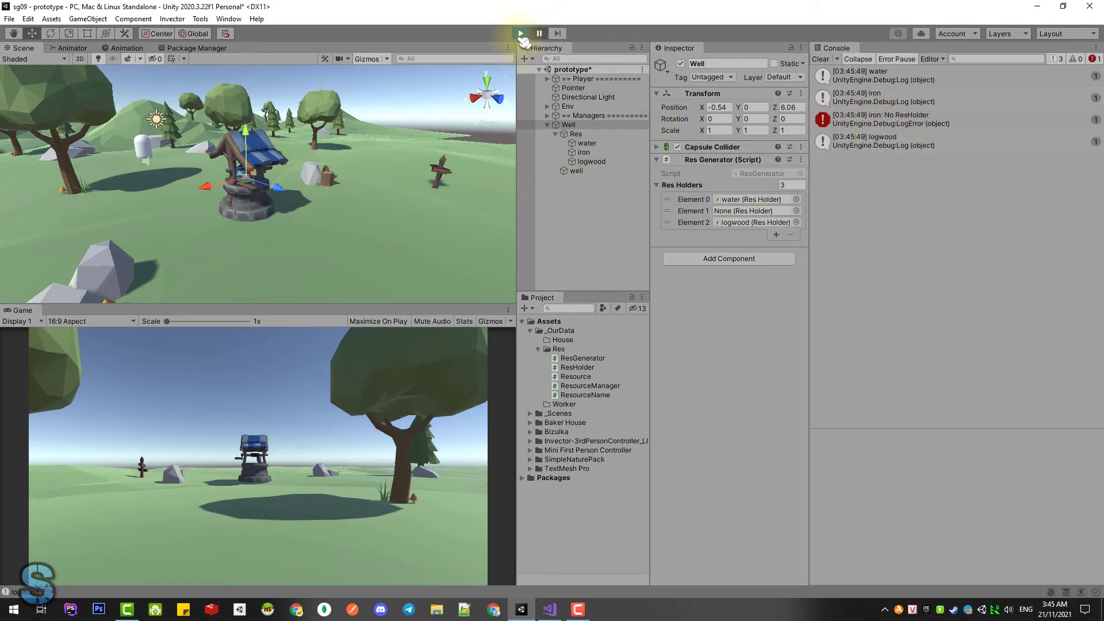
{"action": "left_click", "coordinate": [520, 33]}
{"action": "left_click", "coordinate": [550, 609]}
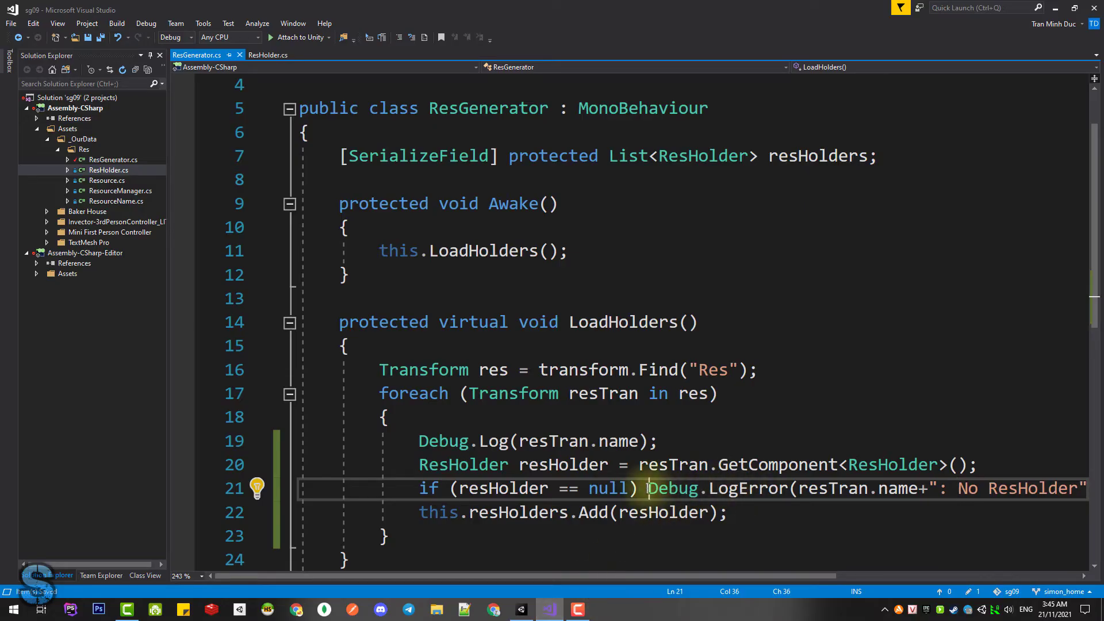
Replace the Debug.LogError call with continue again in LoadHolders.
{"action": "key", "text": "shift+End"}
{"action": "type", "text": "conti"}
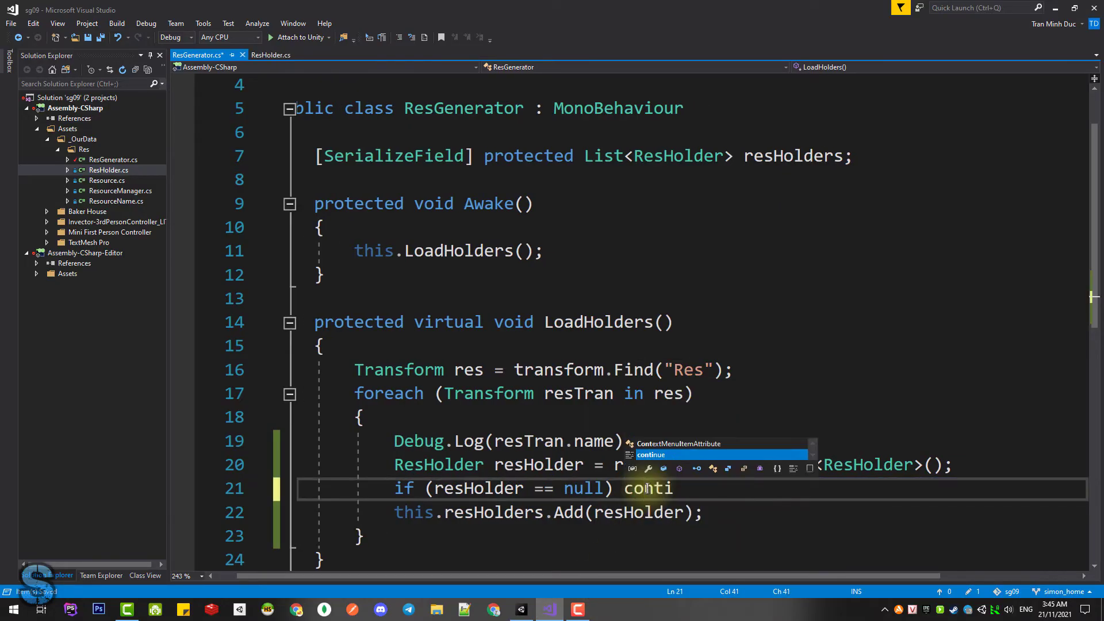
{"action": "key", "text": "Tab"}
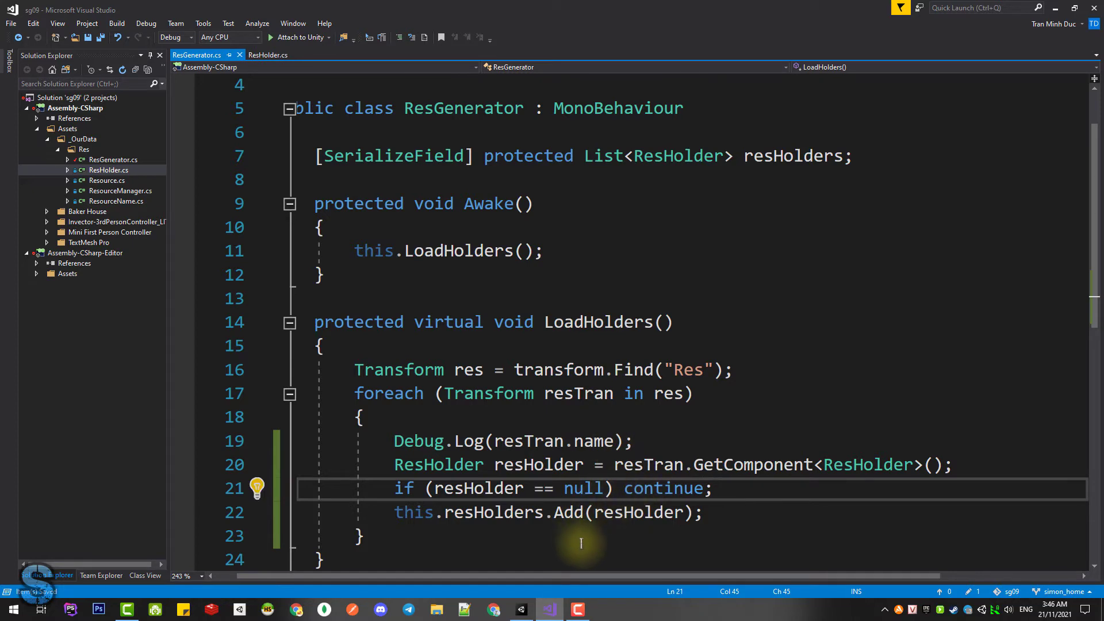
{"action": "scroll", "coordinate": [498, 426], "scroll_direction": "down", "scroll_amount": 3}
{"action": "left_click", "coordinate": [444, 373]}
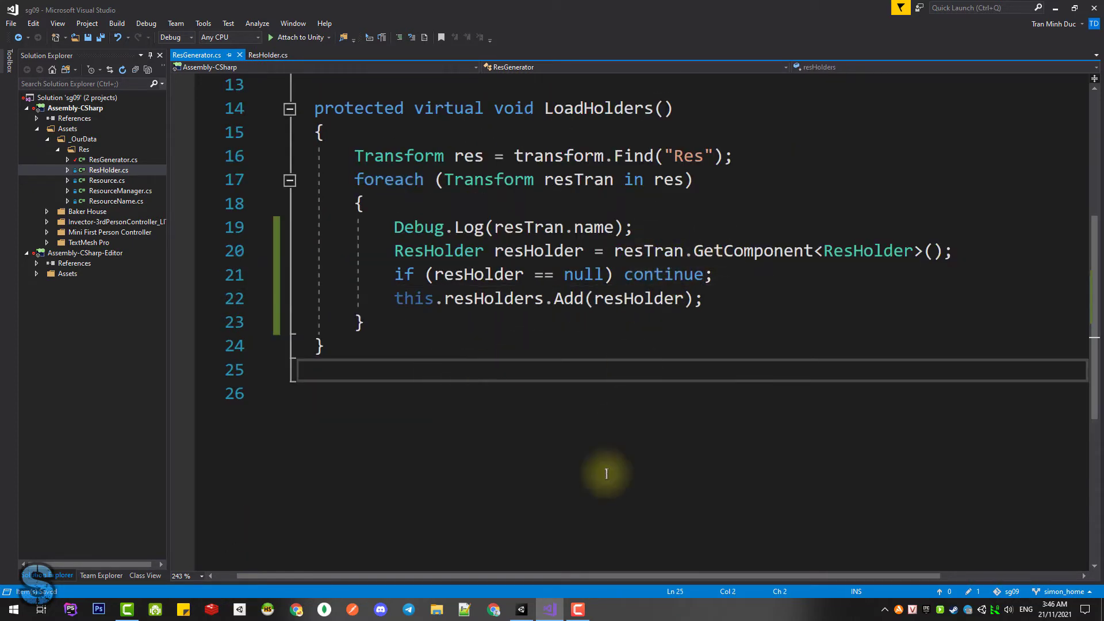
{"action": "left_click", "coordinate": [542, 610]}
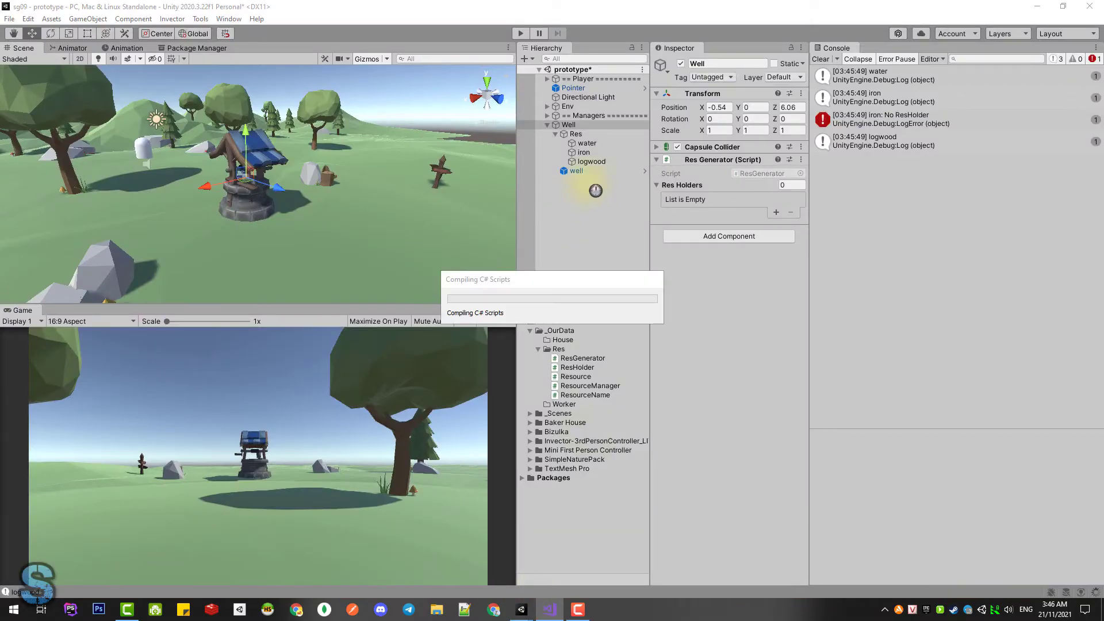
Delete the iron object, clear the Console, select Well, and test-run the scene twice.
{"action": "left_click", "coordinate": [592, 153]}
{"action": "key", "text": "Delete"}
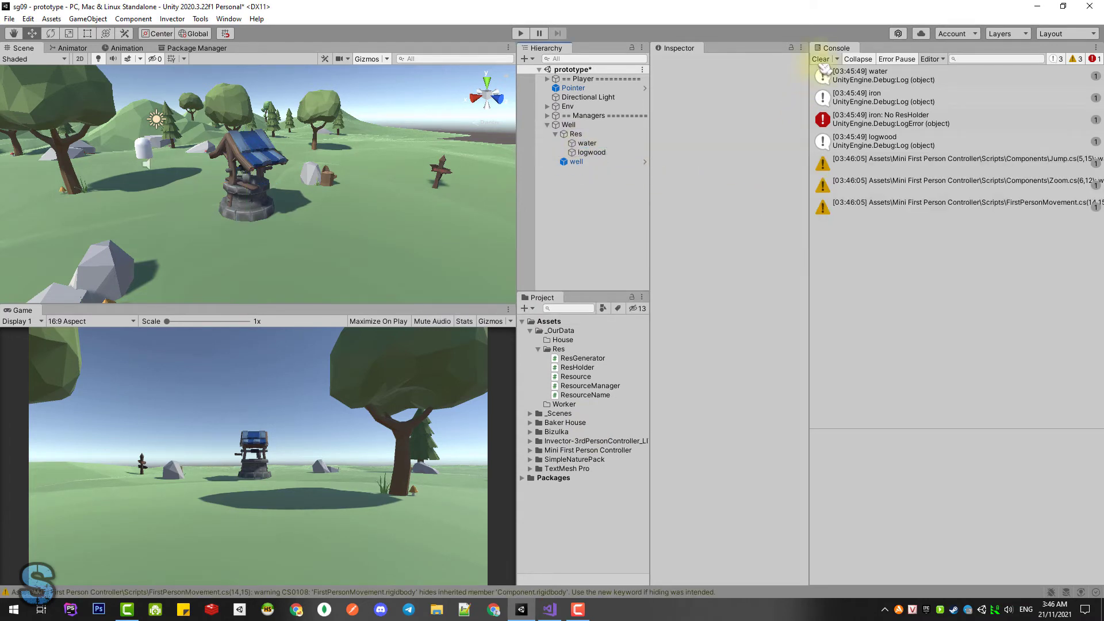
{"action": "left_click", "coordinate": [820, 58]}
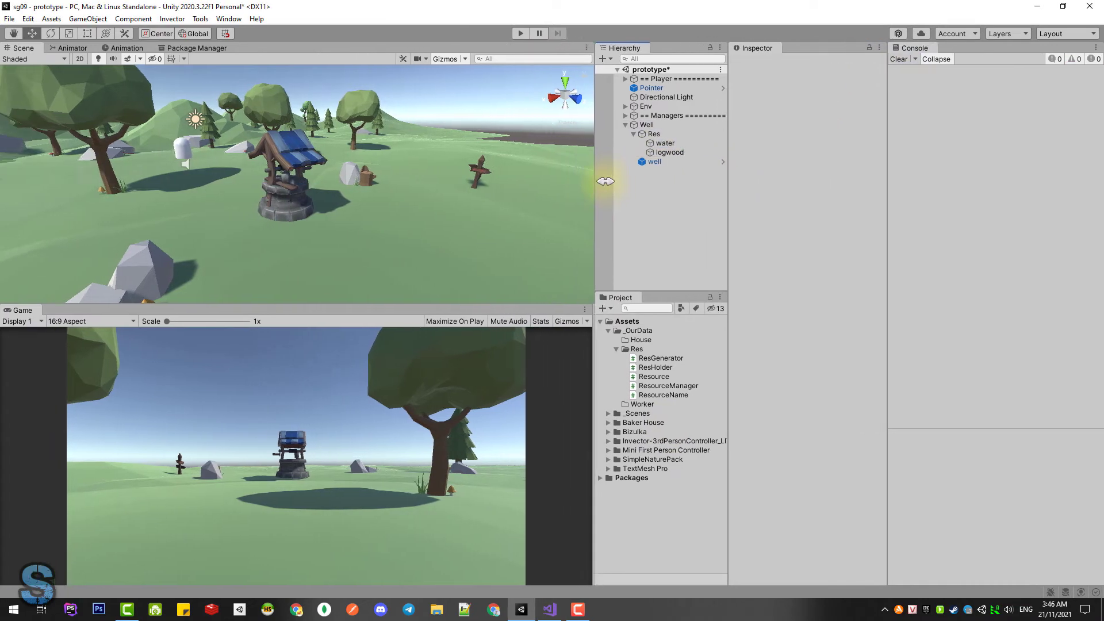
{"action": "left_click_drag", "start_coordinate": [517, 174], "coordinate": [627, 174]}
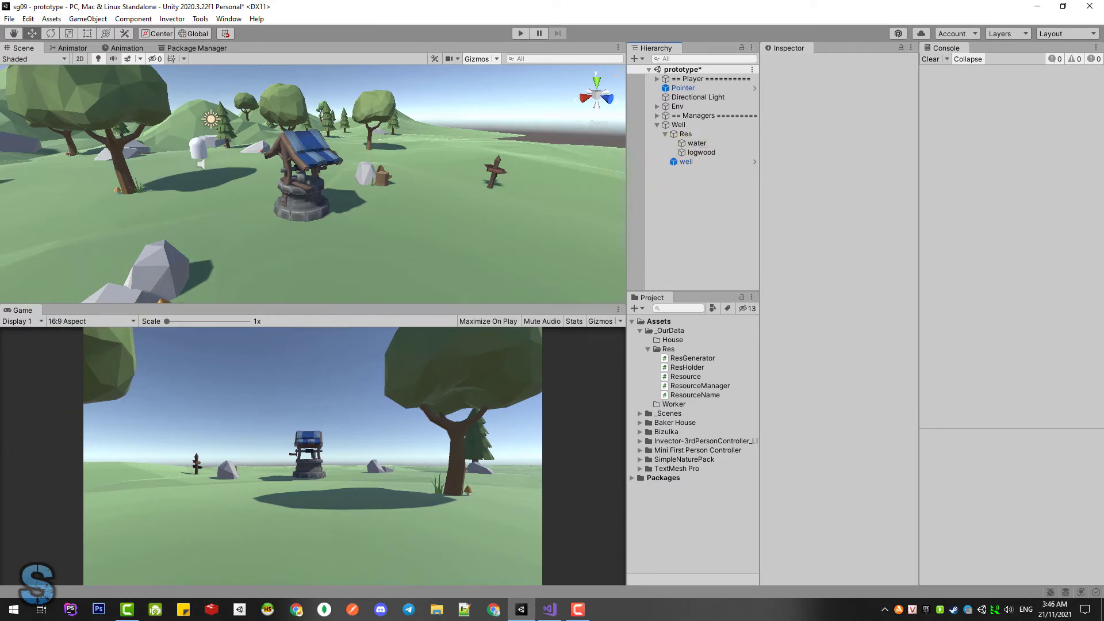
{"action": "left_click", "coordinate": [679, 124]}
{"action": "left_click", "coordinate": [521, 34]}
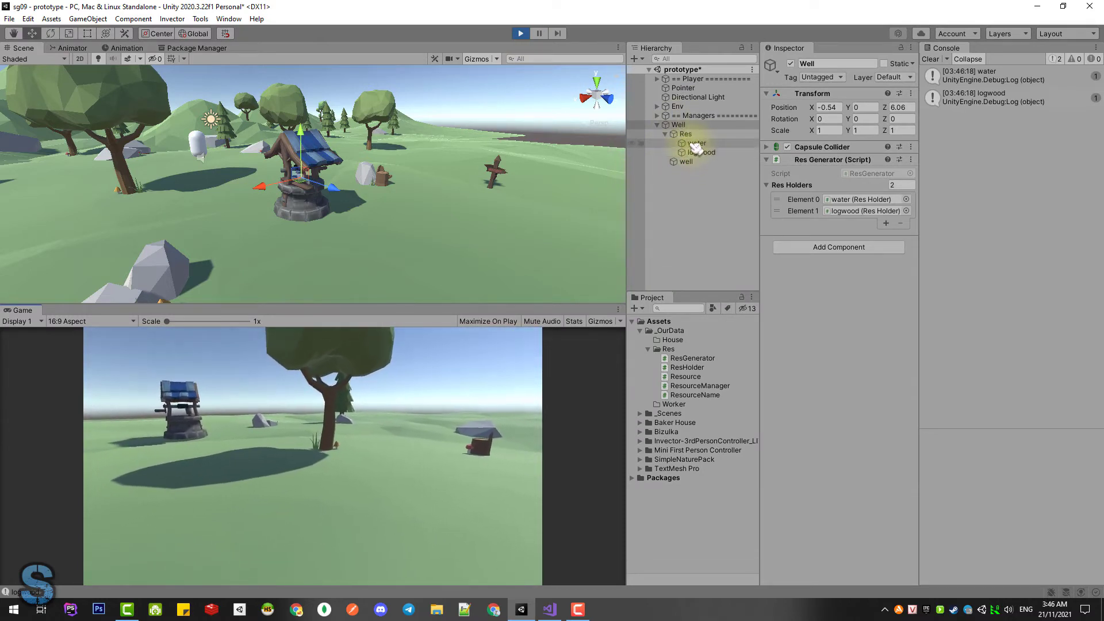
{"action": "left_click", "coordinate": [520, 33]}
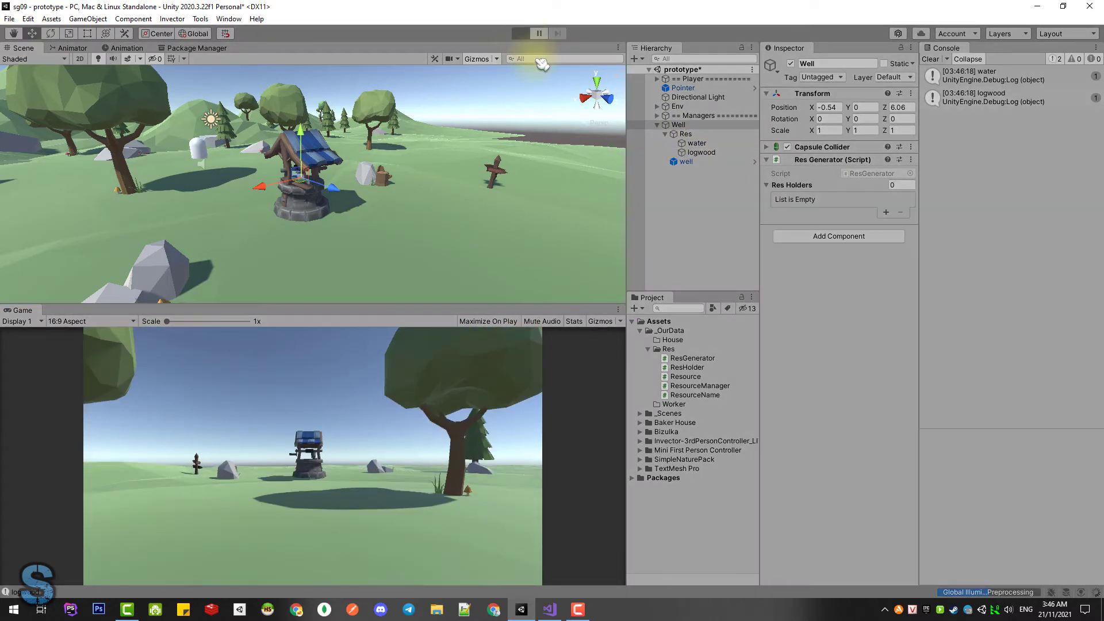
{"action": "key", "text": "ctrl+p"}
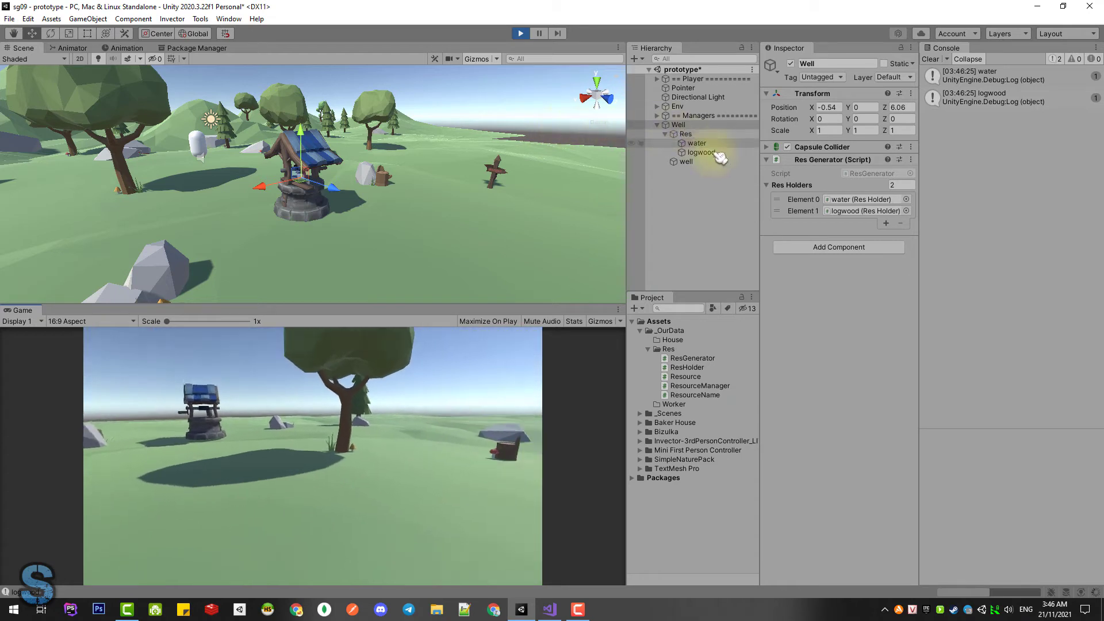
{"action": "key", "text": "ctrl+p"}
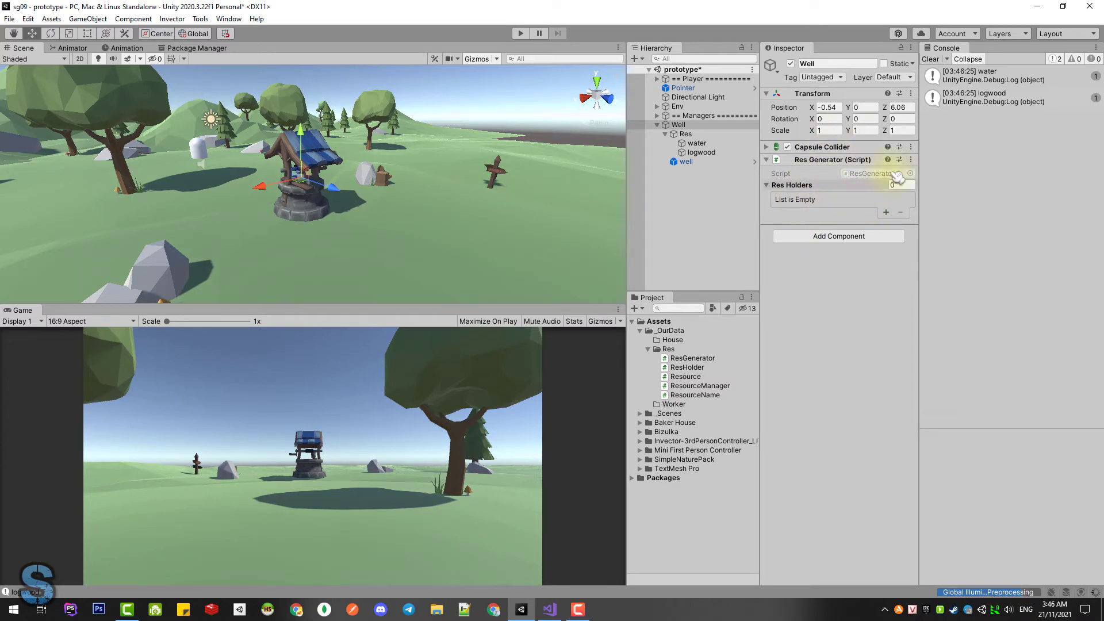
Reset the Res Generator component twice from its options menu.
{"action": "left_click", "coordinate": [911, 160]}
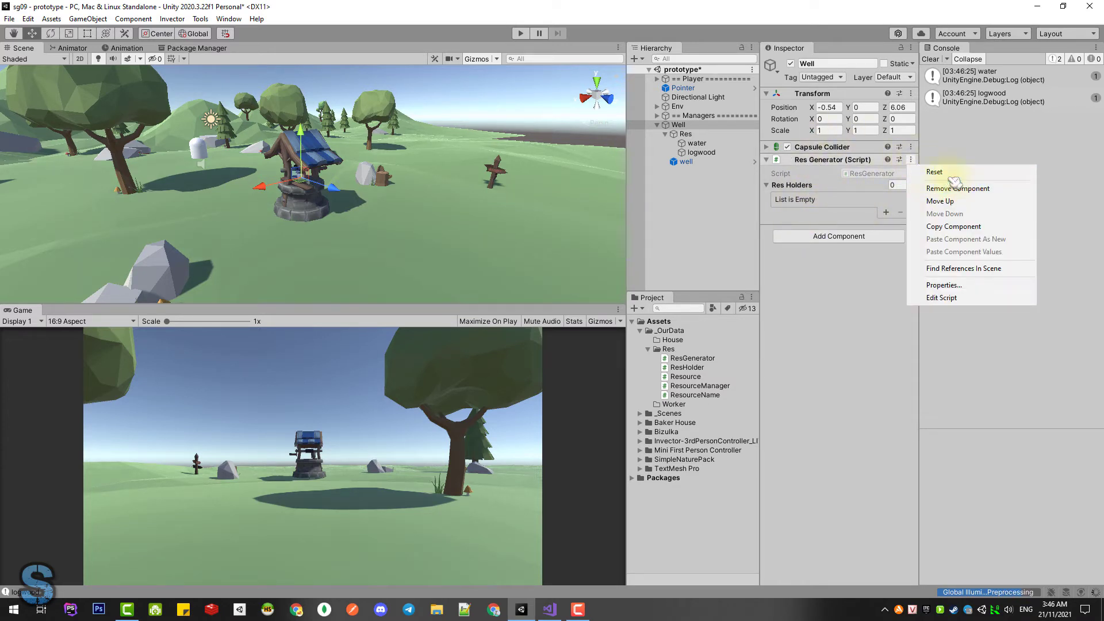
{"action": "left_click", "coordinate": [913, 161]}
{"action": "left_click", "coordinate": [912, 160]}
{"action": "left_click", "coordinate": [948, 173]}
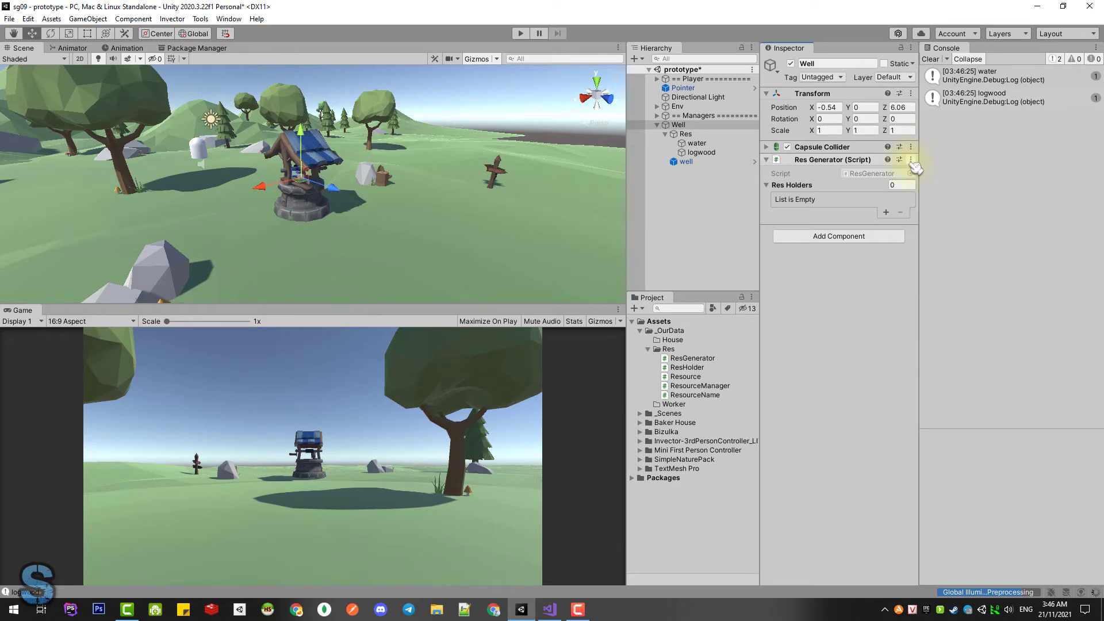
{"action": "left_click", "coordinate": [911, 159]}
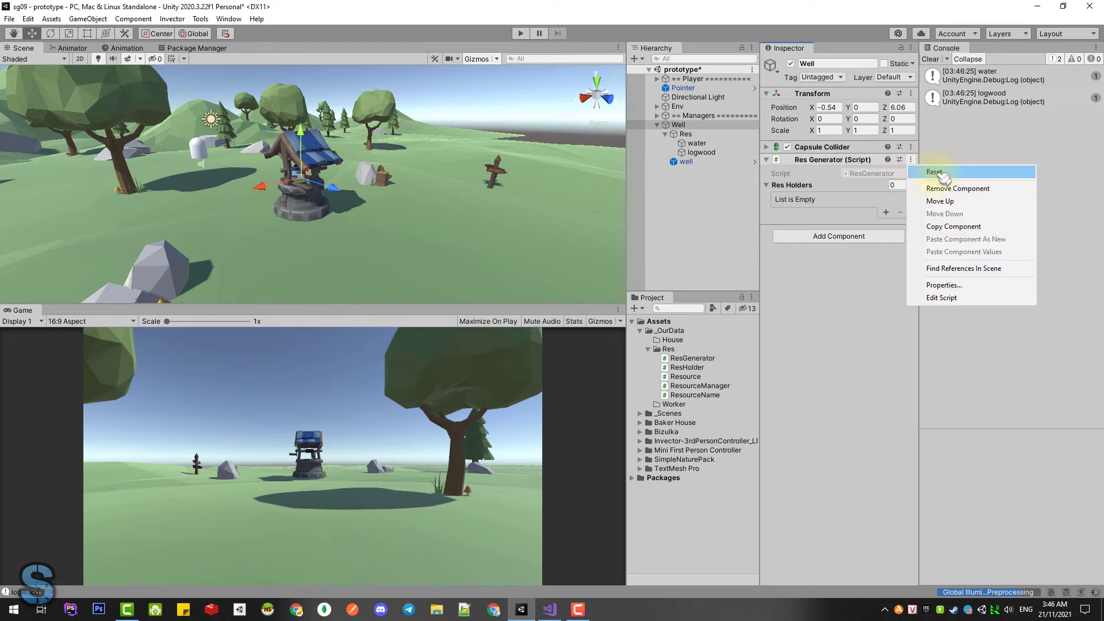
{"action": "left_click", "coordinate": [938, 173]}
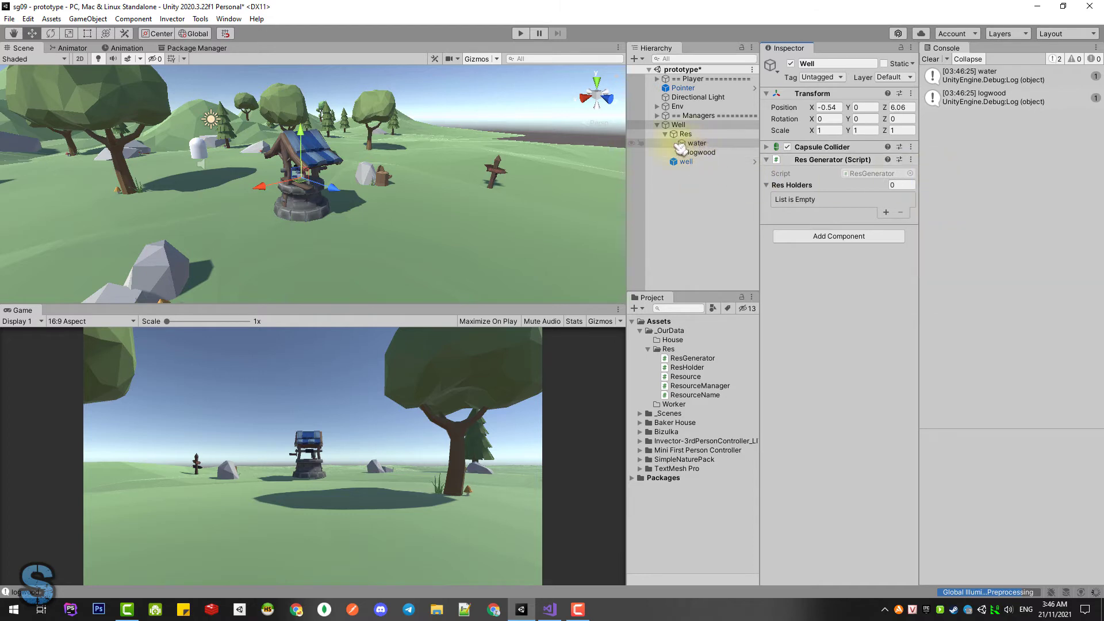
{"action": "left_click", "coordinate": [549, 610]}
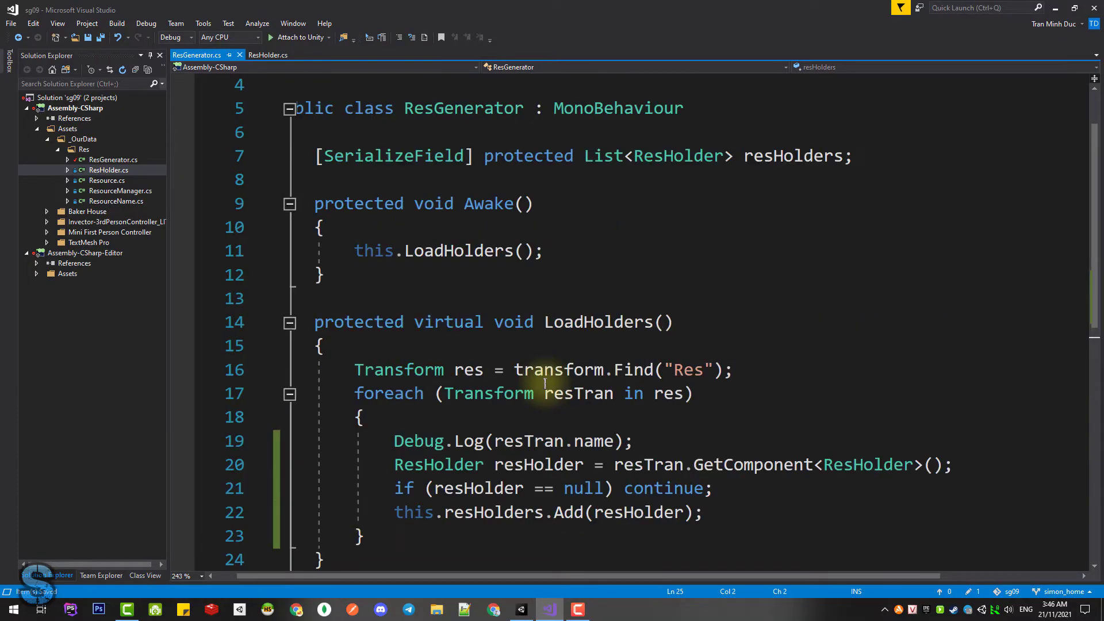
Add a protected void Reset() method below Awake that calls this.LoadHolders().
{"action": "scroll", "coordinate": [546, 382], "scroll_direction": "up", "scroll_amount": 2}
{"action": "left_click", "coordinate": [460, 347]}
{"action": "key", "text": "Return"}
{"action": "key", "text": "Return"}
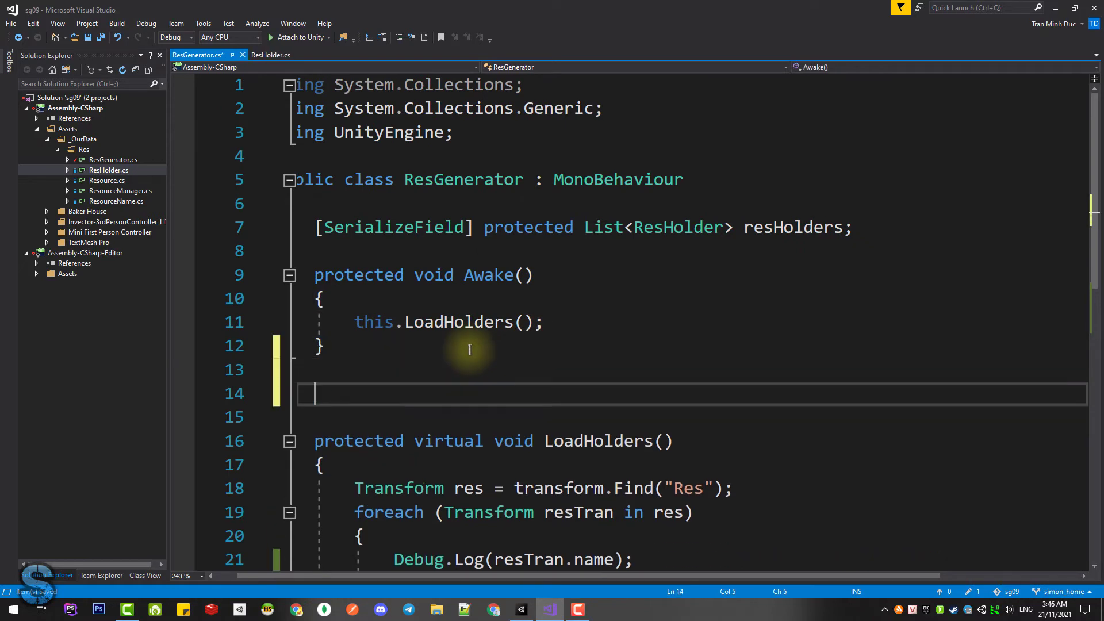
{"action": "type", "text": "prote"}
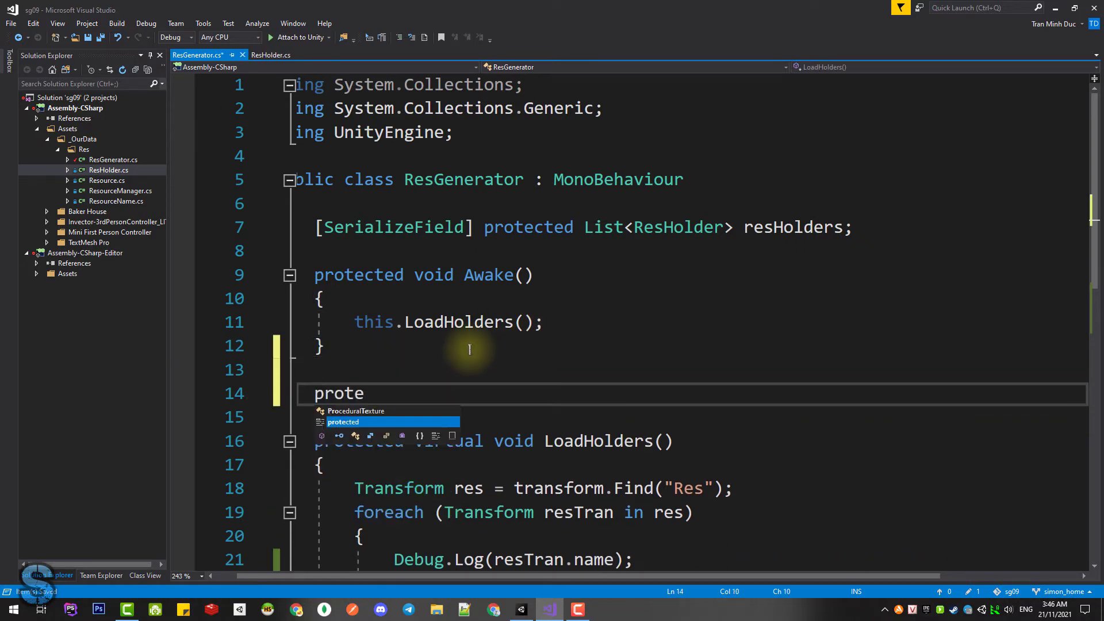
{"action": "key", "text": "Tab"}
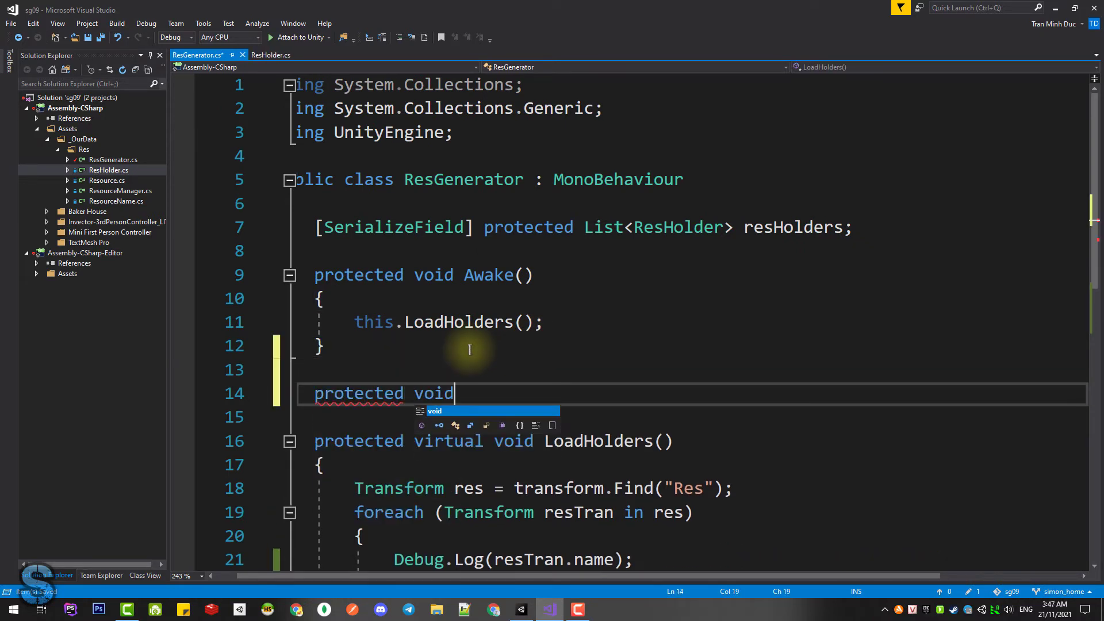
{"action": "type", "text": " Reset"}
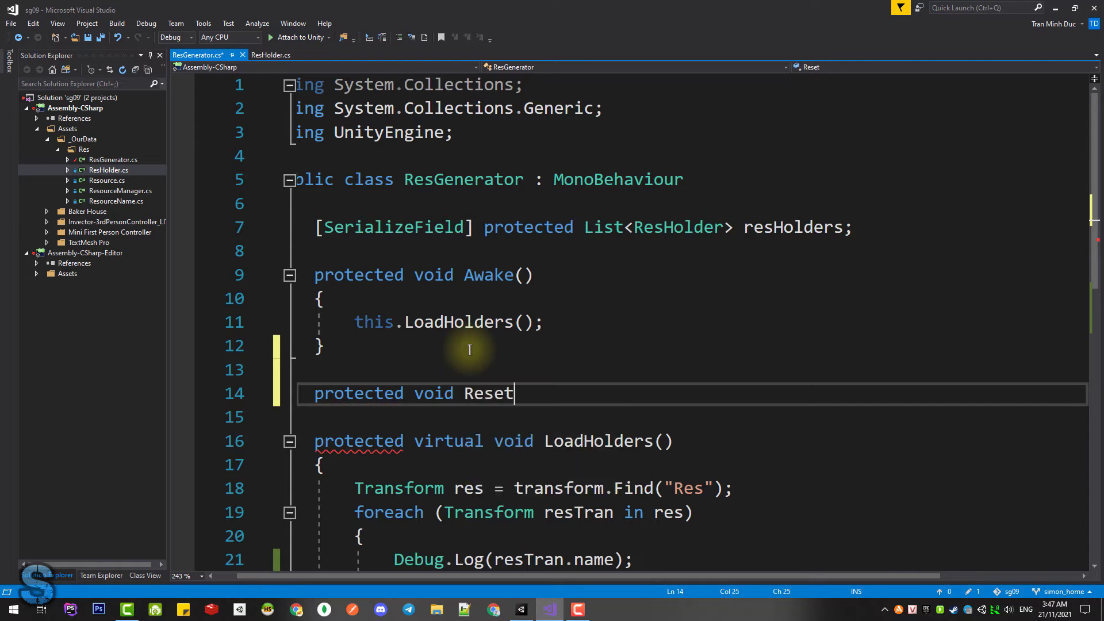
{"action": "key", "text": "Tab"}
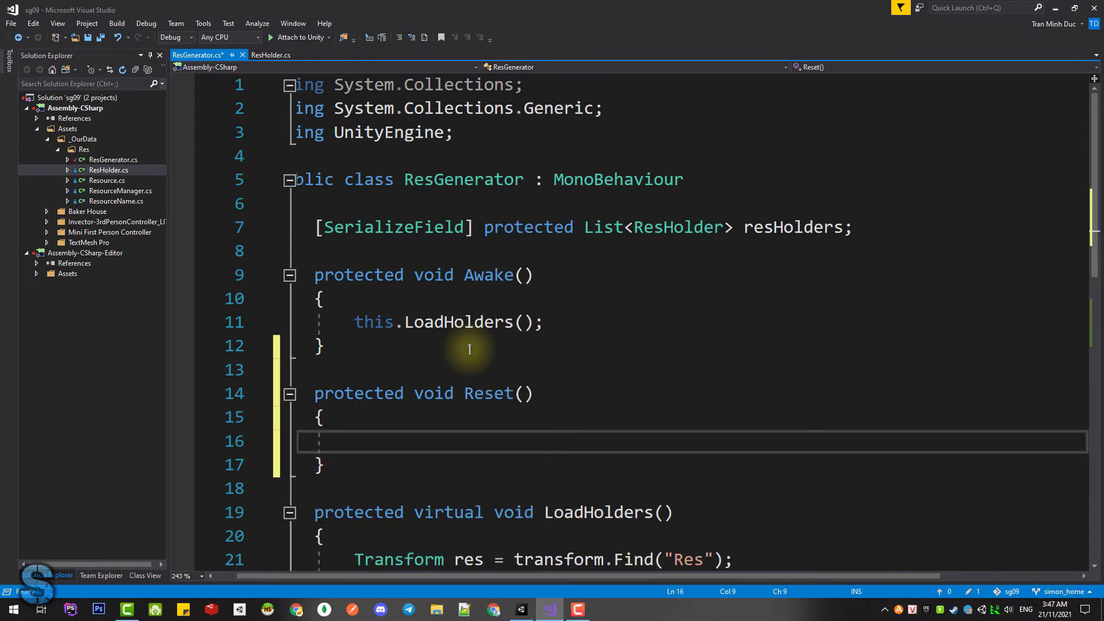
{"action": "type", "text": "this."}
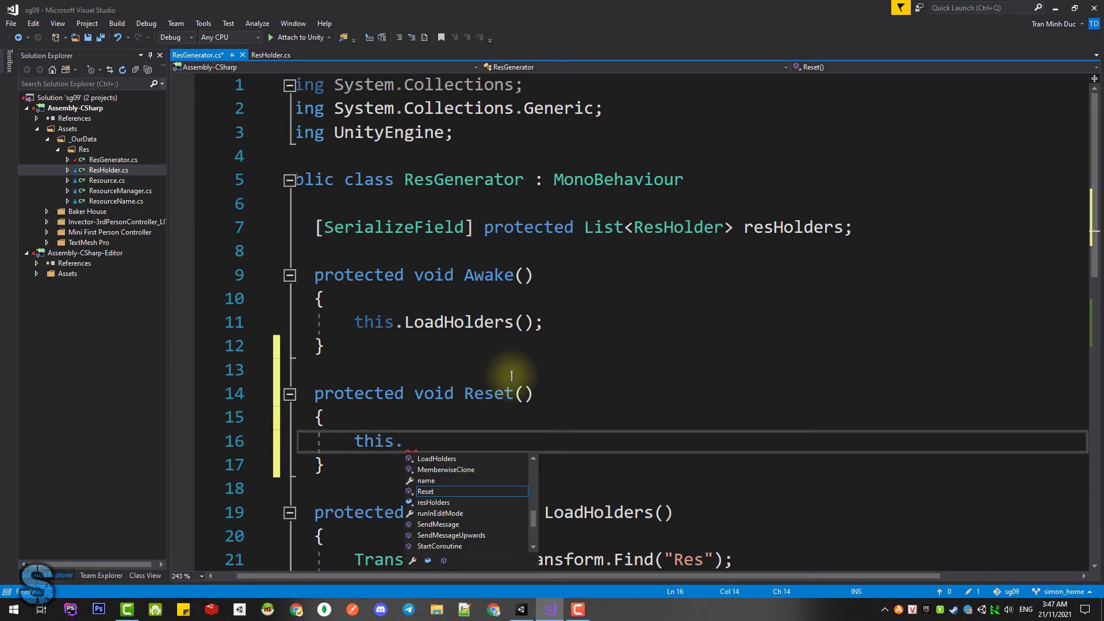
{"action": "type", "text": "LoadHolders();"}
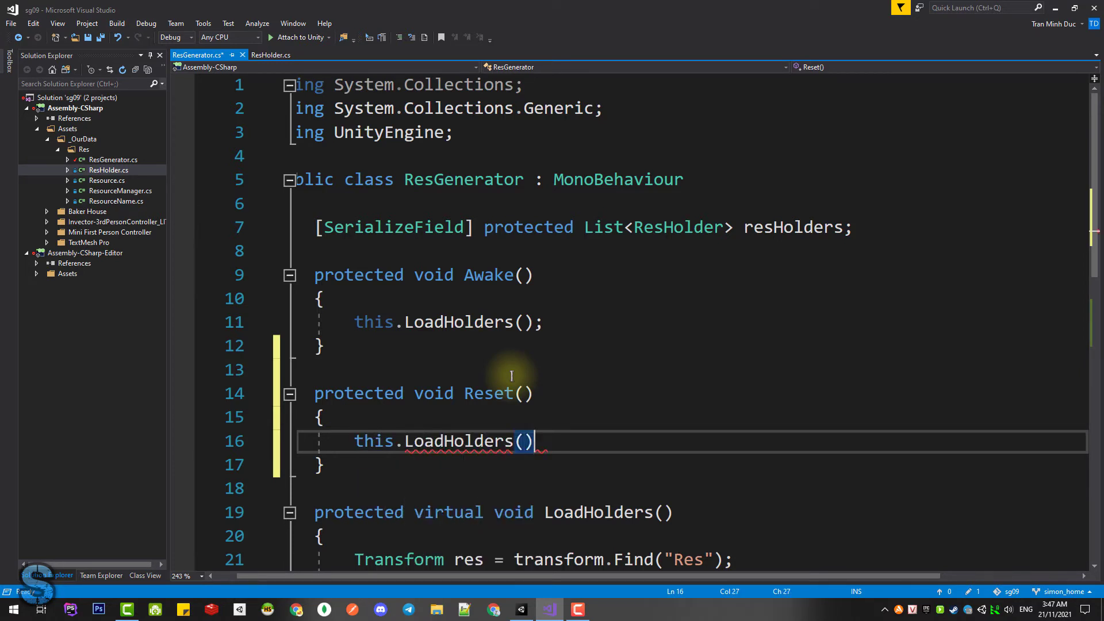
{"action": "left_click", "coordinate": [524, 610]}
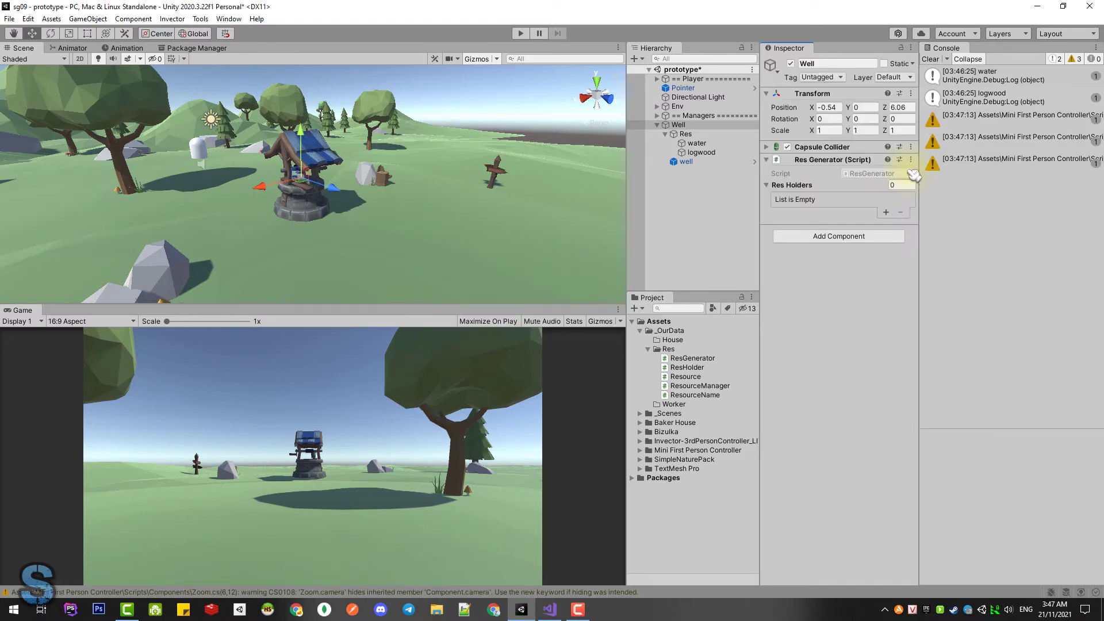
Reset Res Generator to fill its holders, clear the Console, and run then stop the scene.
{"action": "left_click", "coordinate": [911, 159]}
{"action": "left_click", "coordinate": [934, 178]}
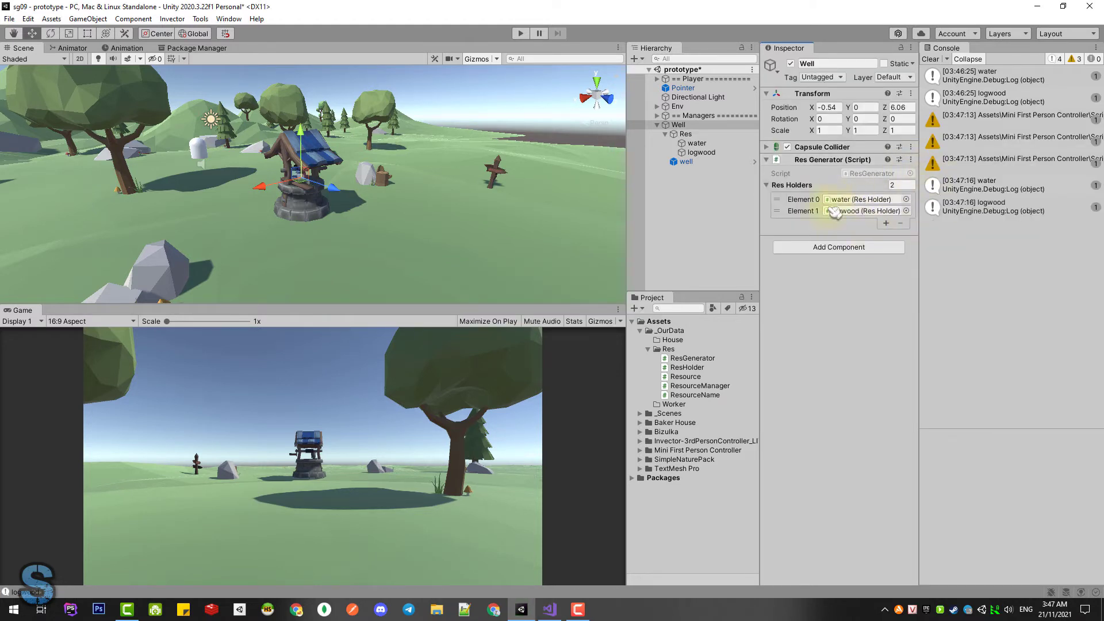
{"action": "left_click", "coordinate": [931, 59]}
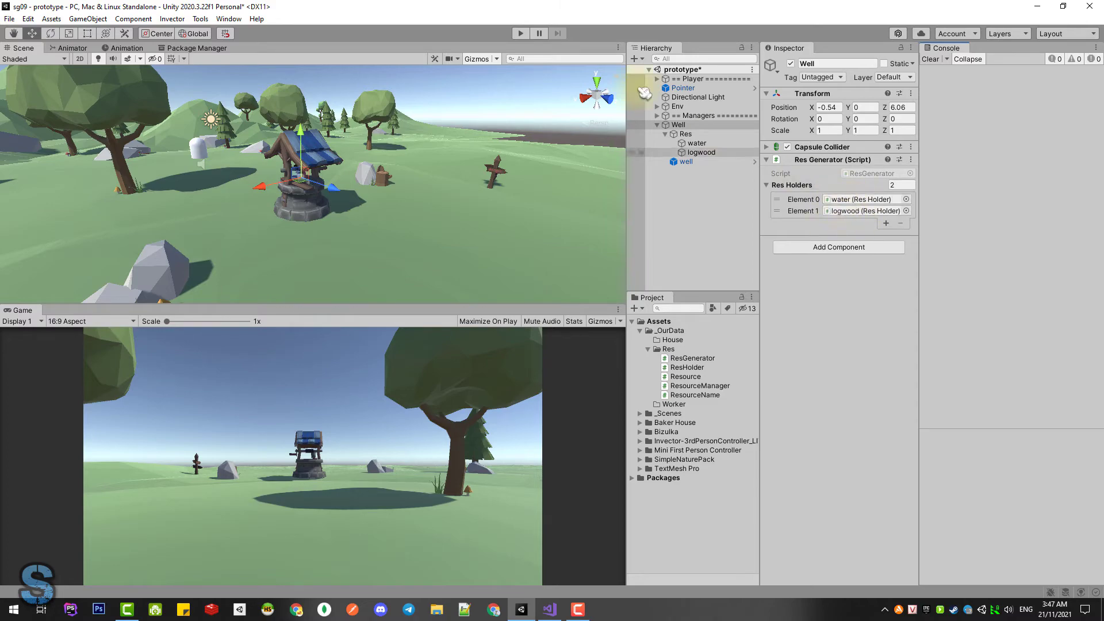
{"action": "left_click", "coordinate": [522, 33]}
{"action": "left_click", "coordinate": [549, 610]}
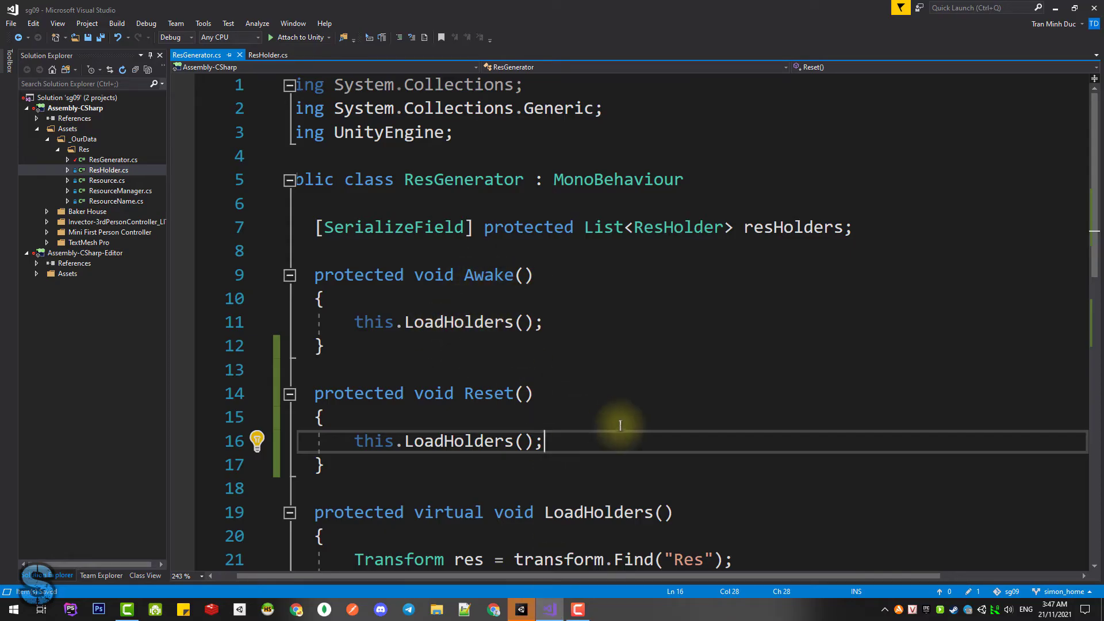
{"action": "scroll", "coordinate": [518, 419], "scroll_direction": "down", "scroll_amount": 3}
{"action": "left_click", "coordinate": [522, 610]}
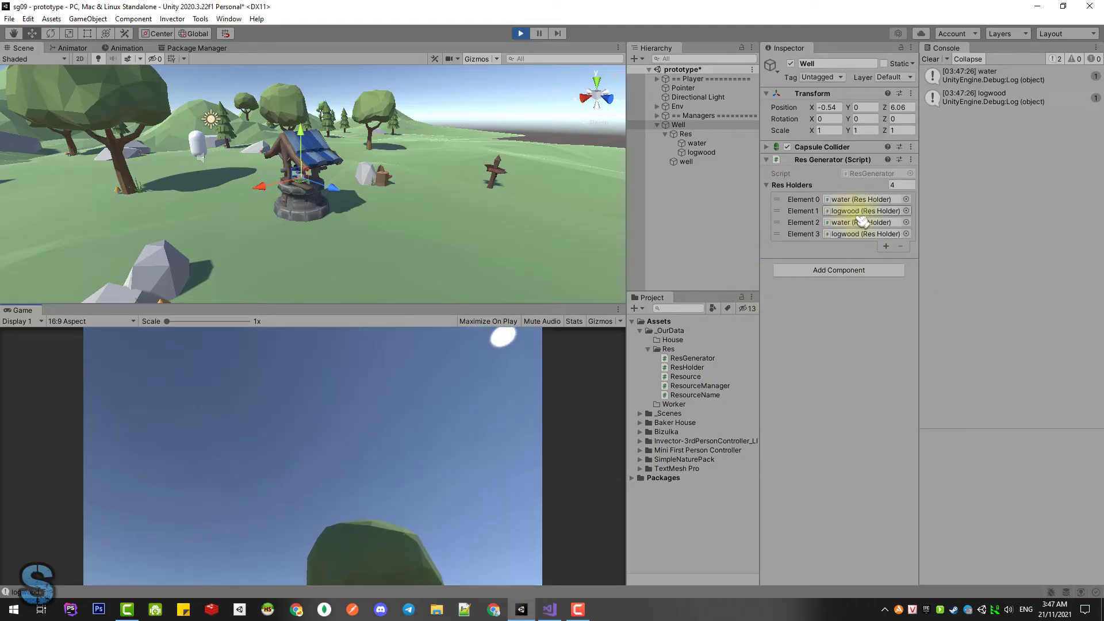
{"action": "left_click", "coordinate": [521, 35]}
Review the Reset method in ResGenerator.cs.
{"action": "left_click", "coordinate": [549, 610]}
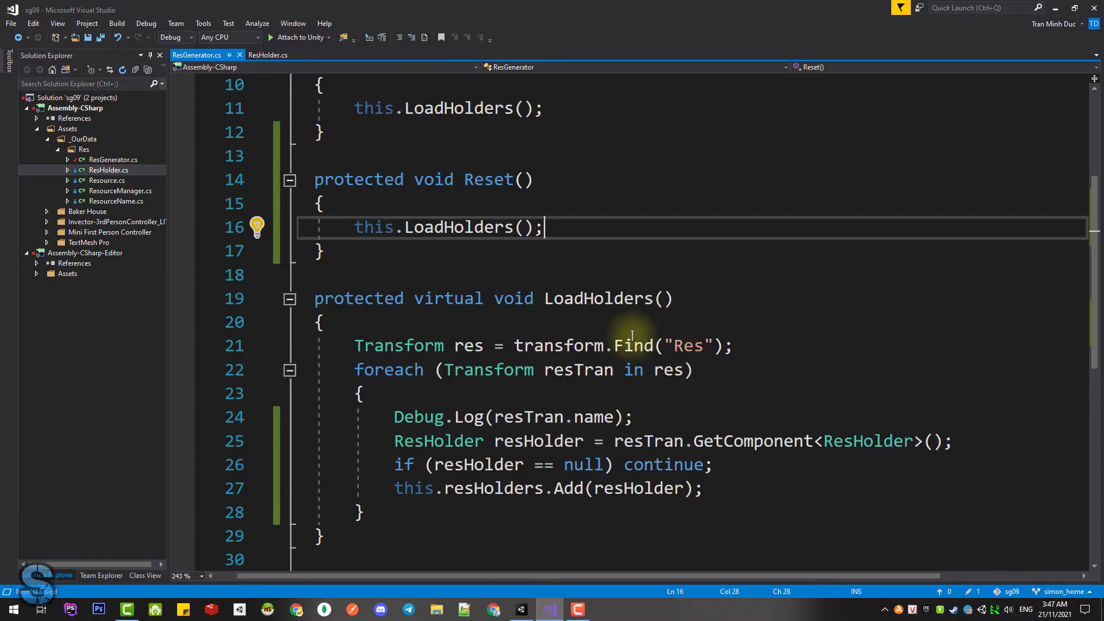
{"action": "left_click", "coordinate": [613, 248]}
{"action": "scroll", "coordinate": [621, 246], "scroll_direction": "up", "scroll_amount": 1}
{"action": "scroll", "coordinate": [575, 251], "scroll_direction": "up", "scroll_amount": 1}
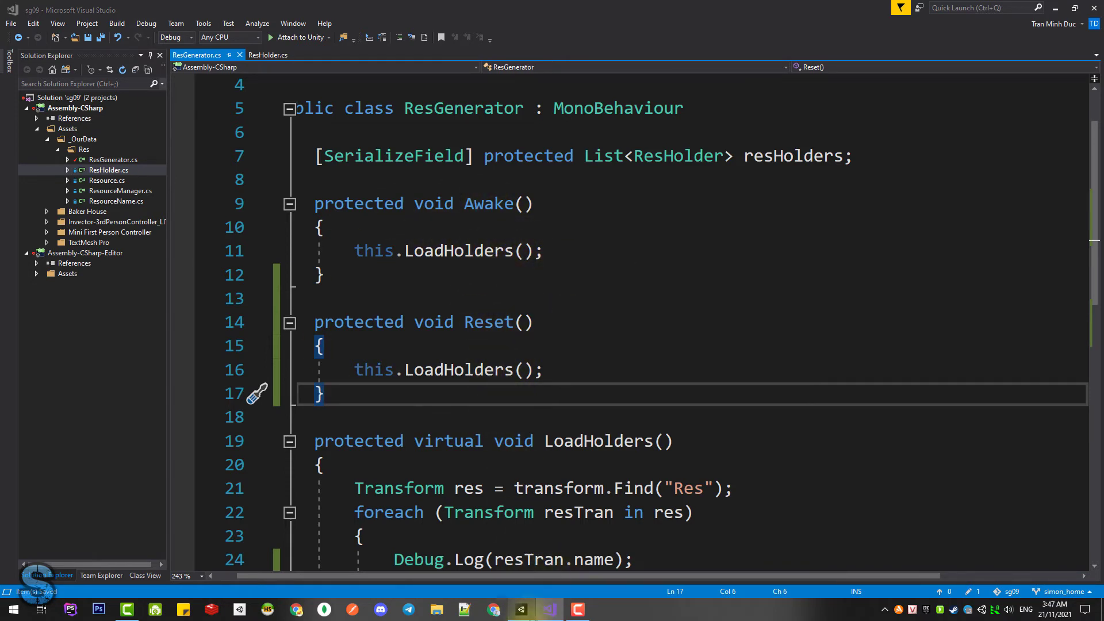
Run and stop the scene again, then reset Res Generator so water refills Element 0.
{"action": "left_click", "coordinate": [522, 610]}
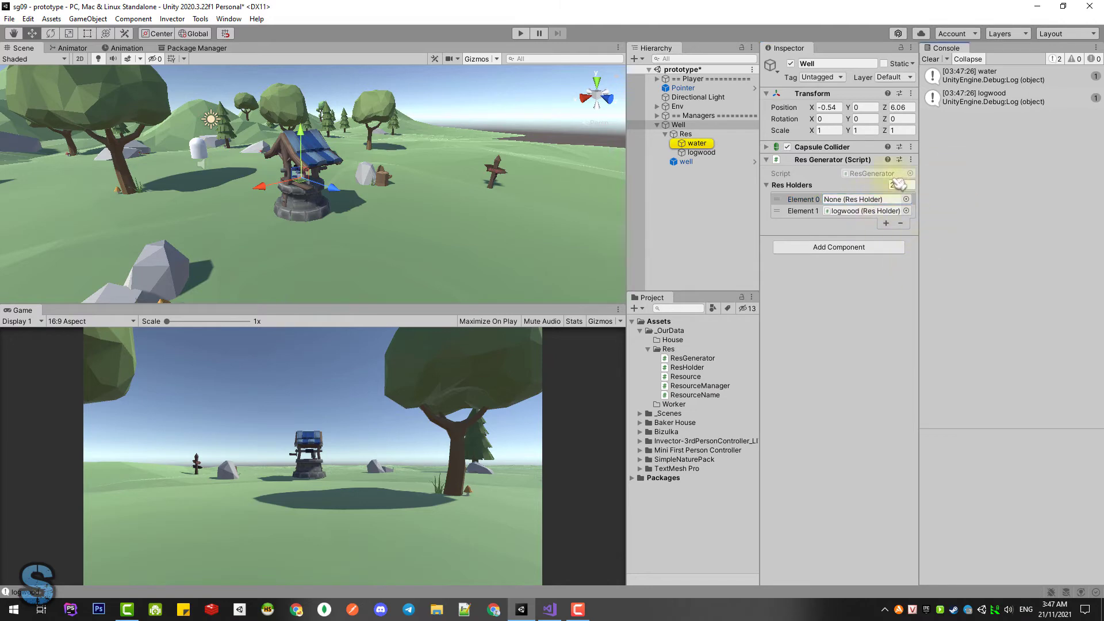
{"action": "left_click", "coordinate": [525, 34]}
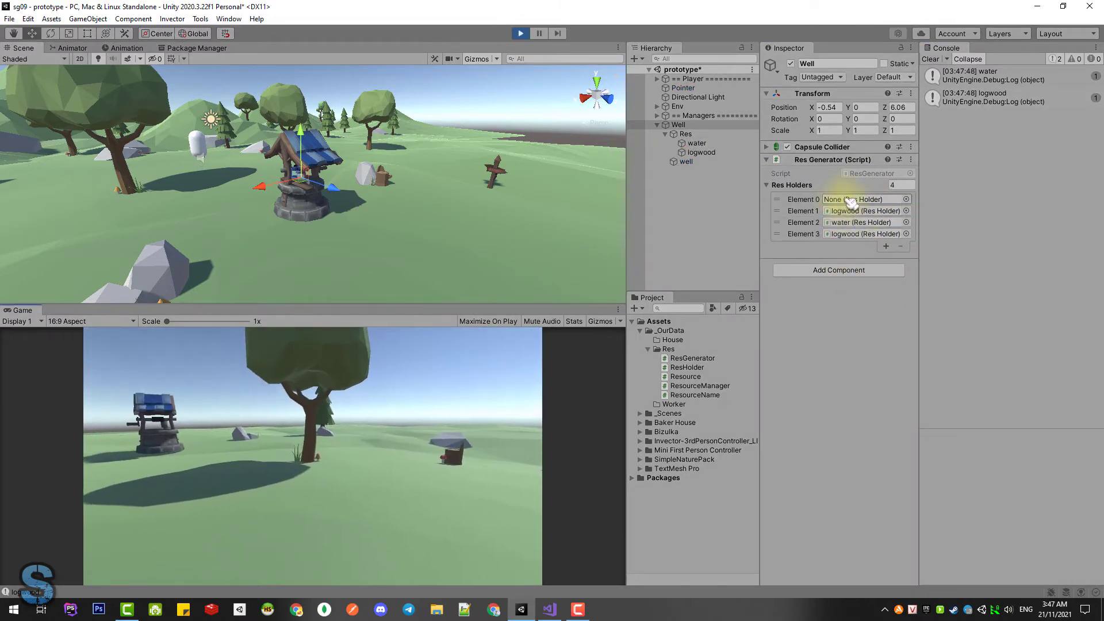
{"action": "left_click", "coordinate": [523, 34]}
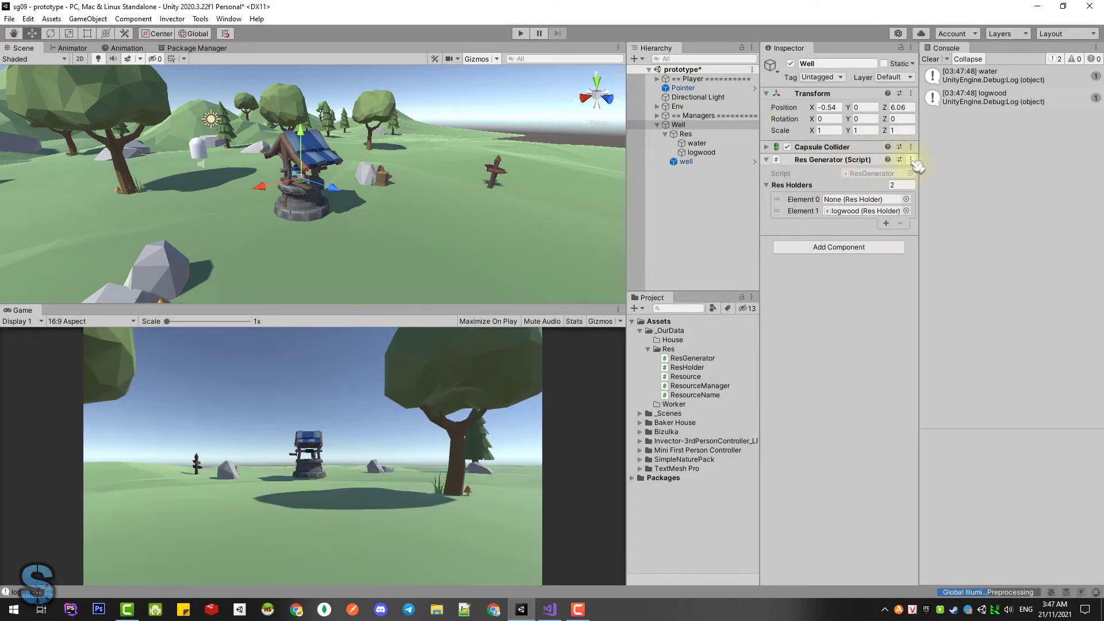
{"action": "left_click", "coordinate": [911, 160]}
{"action": "left_click", "coordinate": [921, 168]}
{"action": "left_click", "coordinate": [549, 610]}
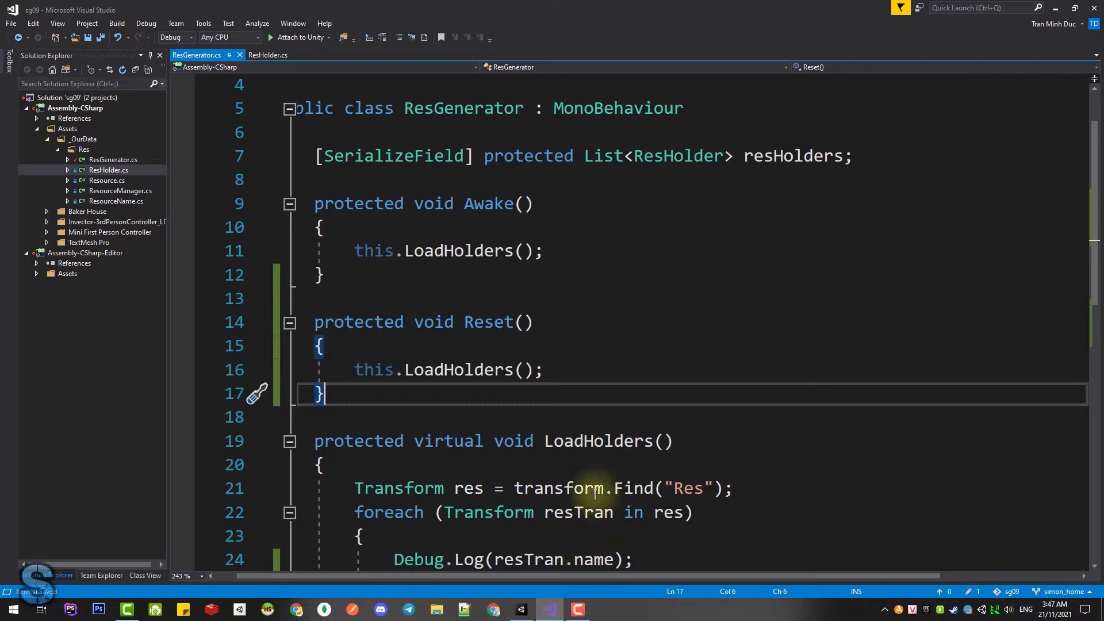
{"action": "left_click", "coordinate": [496, 251]}
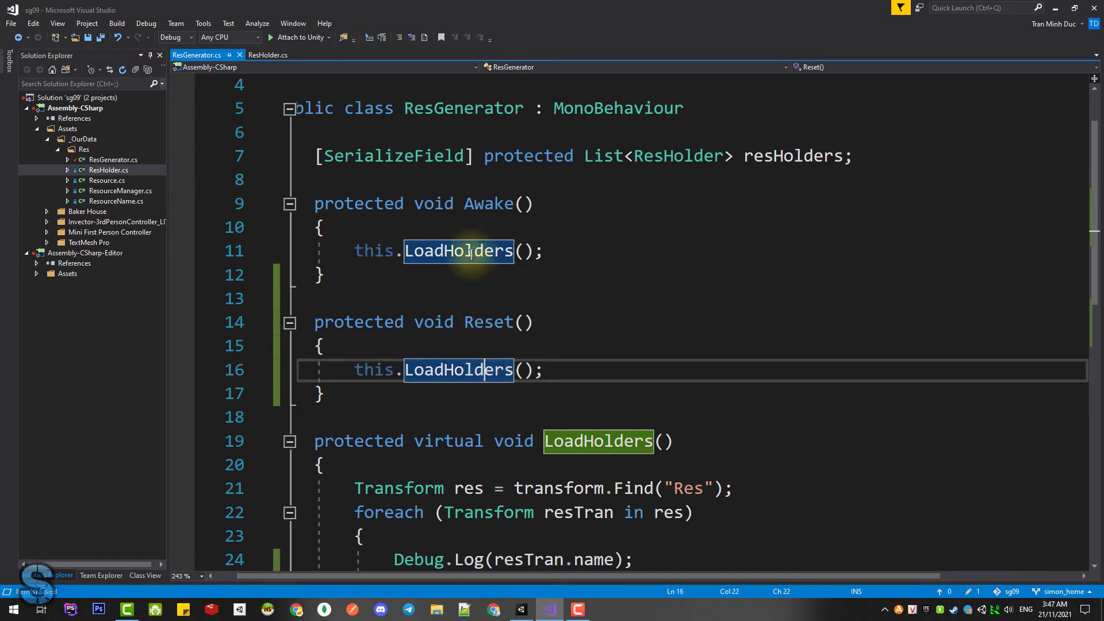
{"action": "left_click", "coordinate": [454, 393]}
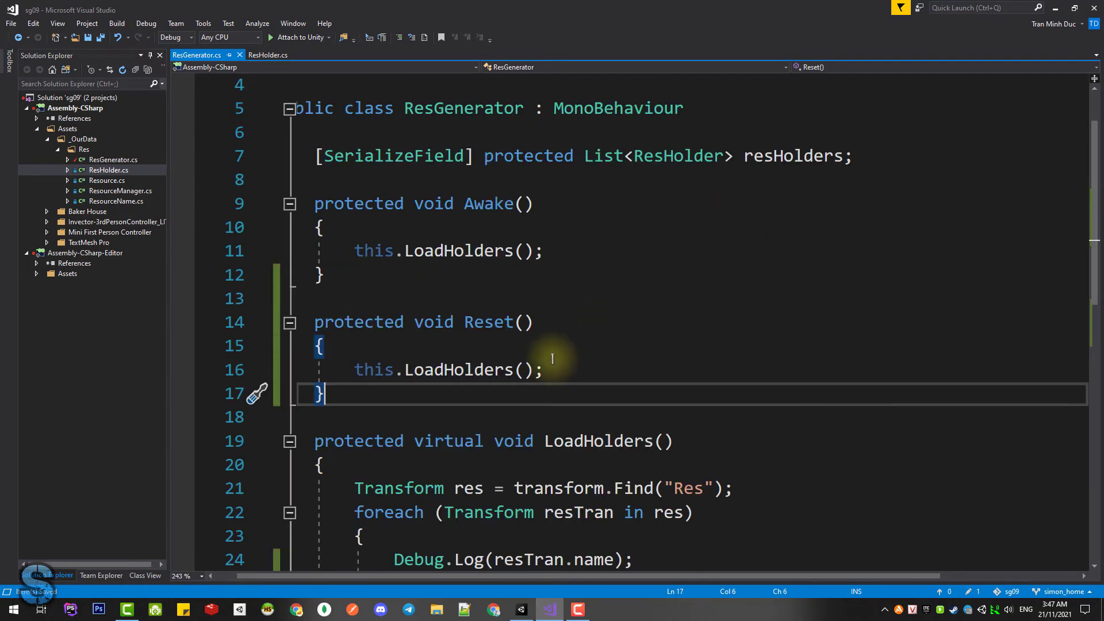
Add a new protected virtual LoadComponents method with an empty body to ResGenerator.
{"action": "key", "text": "Return"}
{"action": "key", "text": "Return"}
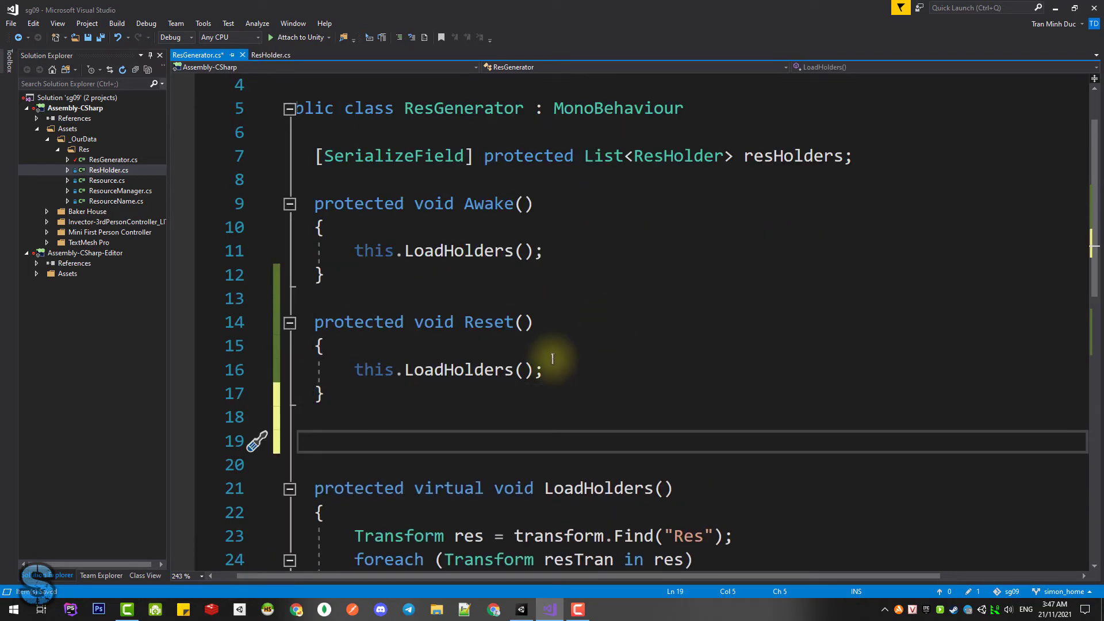
{"action": "type", "text": "pr"}
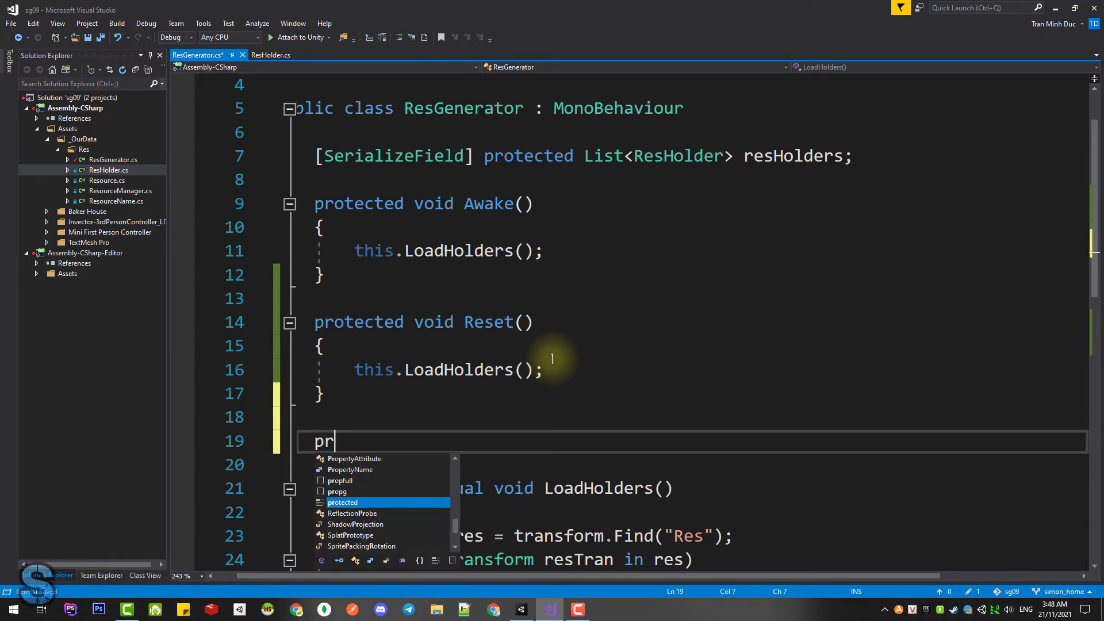
{"action": "type", "text": "ot"}
{"action": "key", "text": "Tab"}
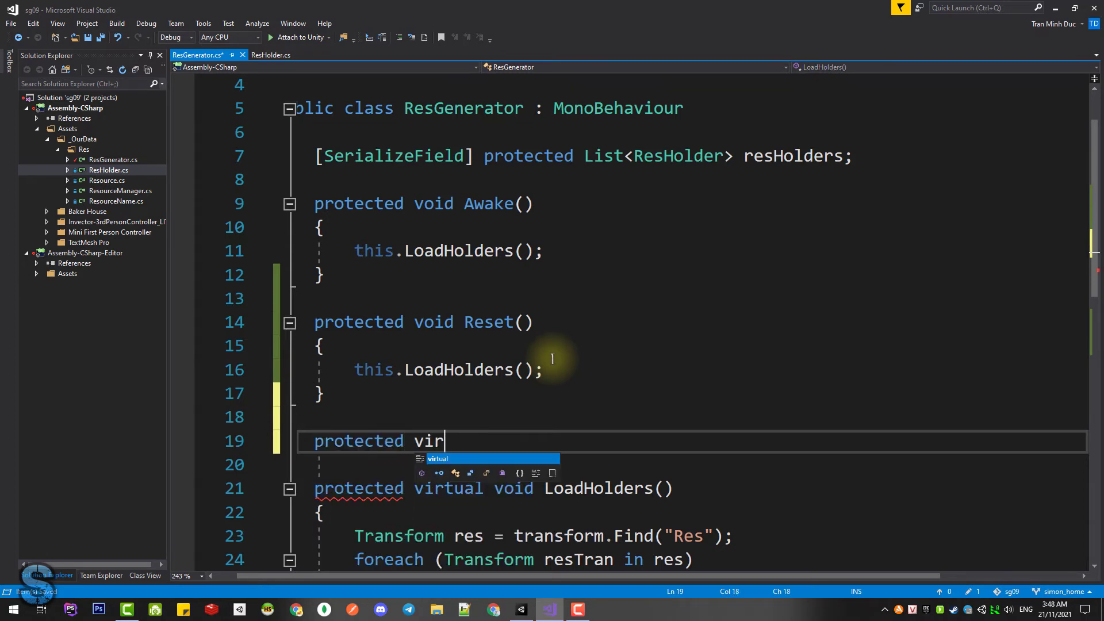
{"action": "key", "text": "Tab"}
{"action": "type", "text": "v"}
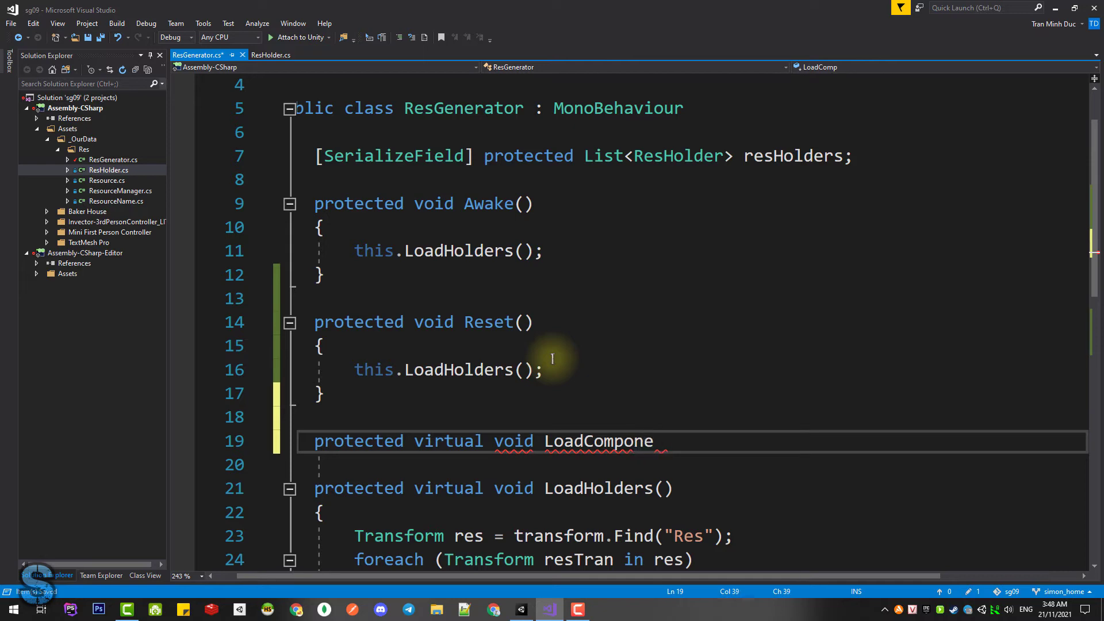
{"action": "type", "text": "{"}
{"action": "key", "text": "Return"}
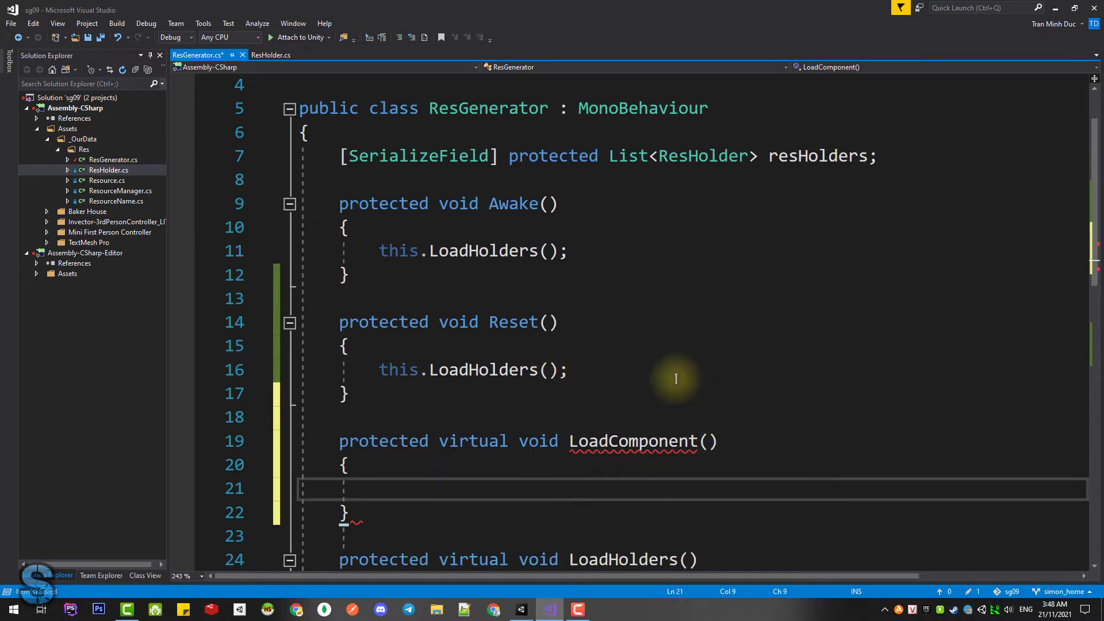
{"action": "left_click", "coordinate": [700, 440]}
{"action": "type", "text": "s"}
Move the LoadHolders call out of Reset and into the LoadComponents body.
{"action": "scroll", "coordinate": [742, 380], "scroll_direction": "down", "scroll_amount": 2}
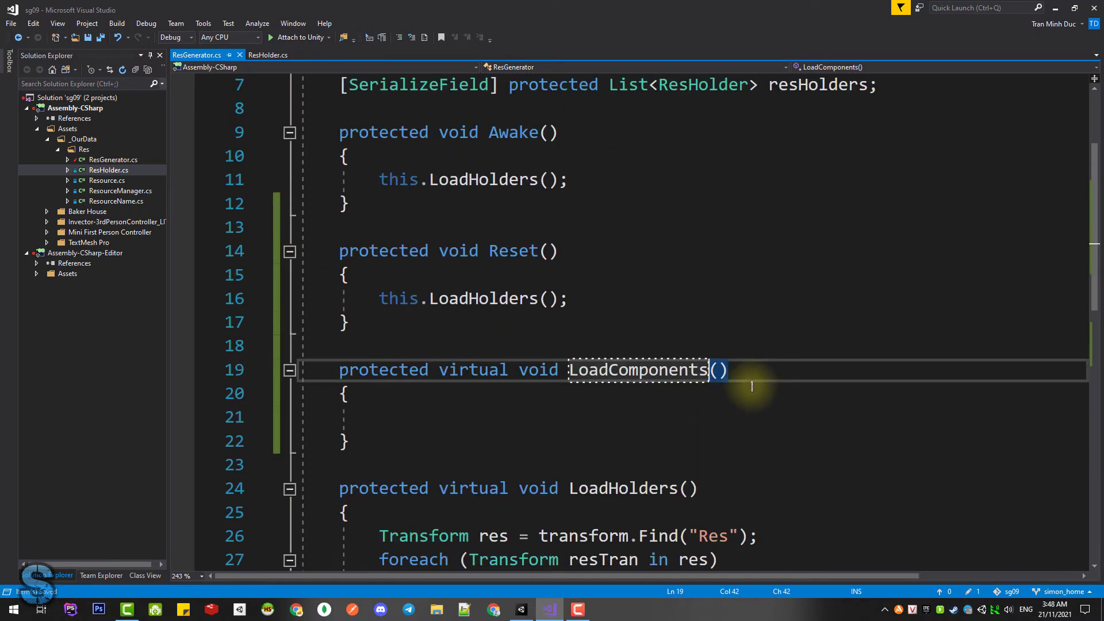
{"action": "left_click_drag", "start_coordinate": [381, 227], "coordinate": [584, 227]}
{"action": "left_click", "coordinate": [346, 248]}
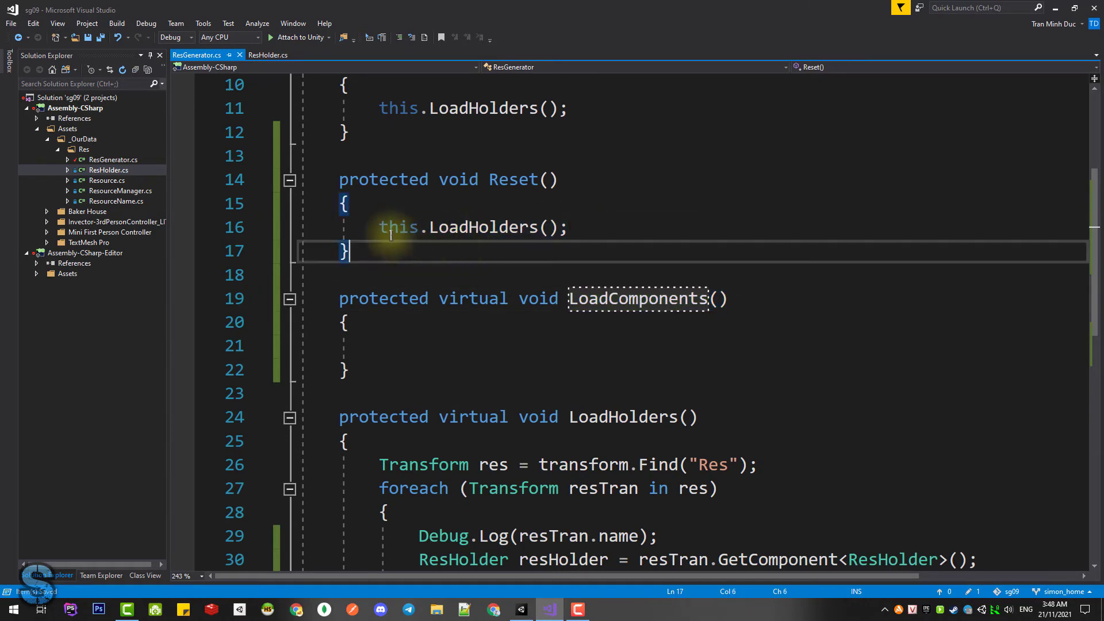
{"action": "left_click_drag", "start_coordinate": [381, 228], "coordinate": [562, 226]}
{"action": "key", "text": "ctrl+c"}
{"action": "key", "text": "Delete"}
{"action": "left_click", "coordinate": [591, 348]}
{"action": "key", "text": "ctrl+v"}
Make Reset call this.LoadComponents().
{"action": "scroll", "coordinate": [542, 315], "scroll_direction": "up", "scroll_amount": 2}
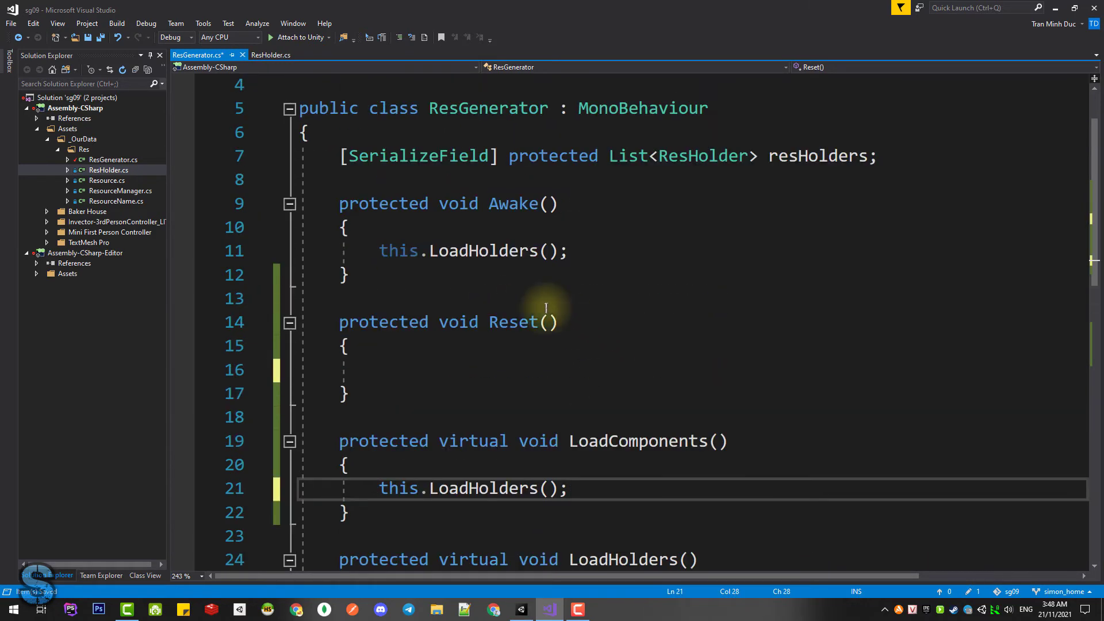
{"action": "left_click_drag", "start_coordinate": [573, 442], "coordinate": [765, 438]}
{"action": "key", "text": "ctrl+c"}
{"action": "left_click", "coordinate": [468, 368]}
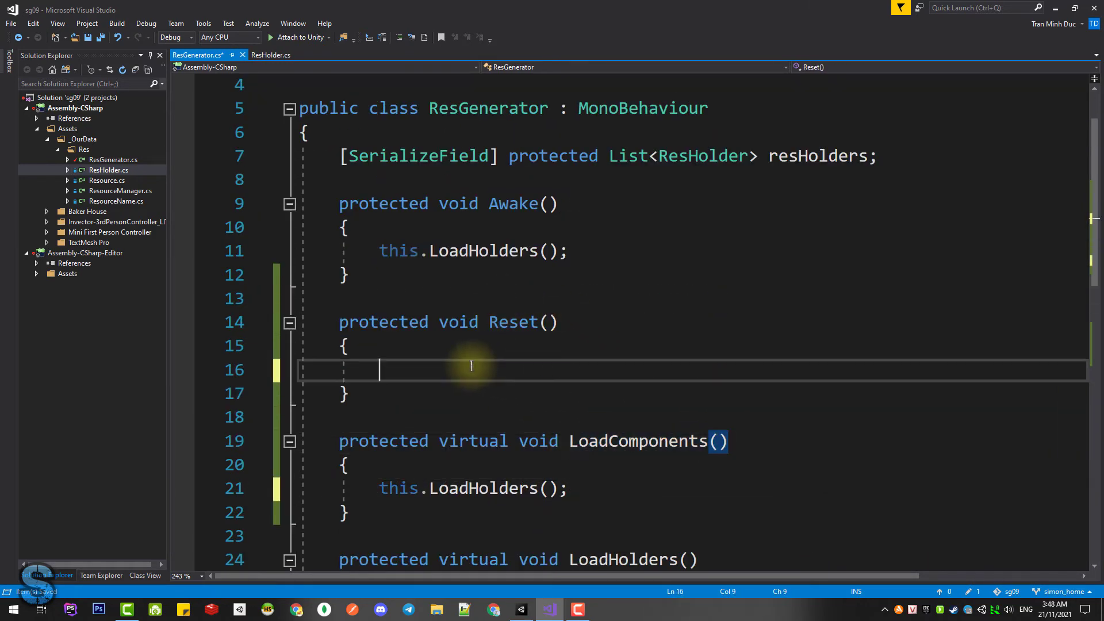
{"action": "key", "text": "ctrl+v"}
{"action": "type", "text": "t"}
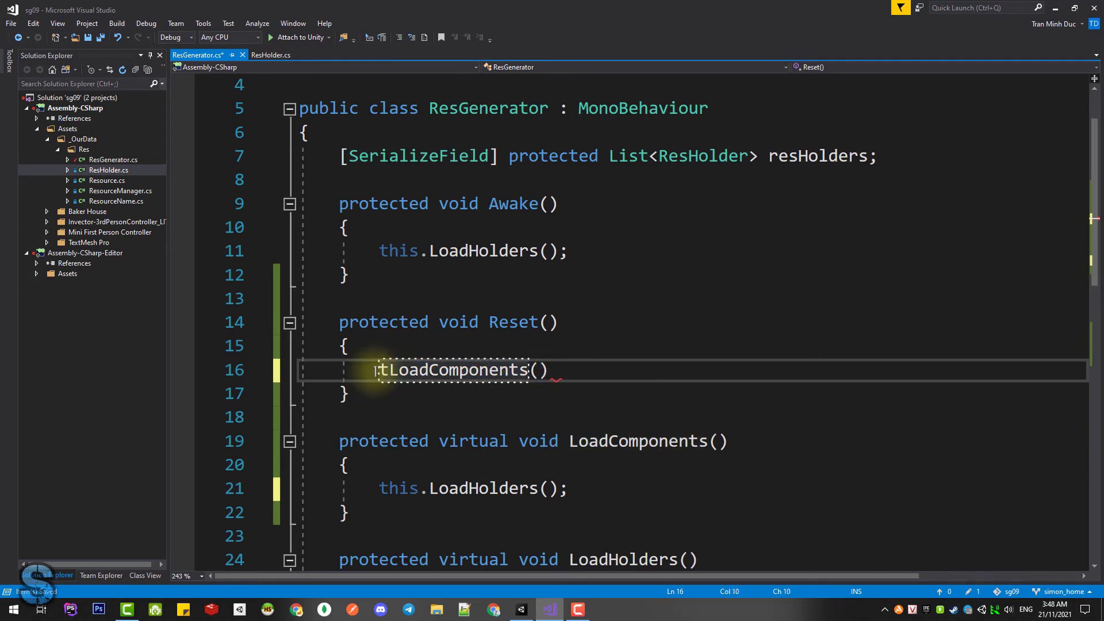
{"action": "type", "text": "his."}
Replace Awake's LoadHolders call with this.LoadComponents() and check where LoadComponents is used.
{"action": "left_click_drag", "start_coordinate": [384, 363], "coordinate": [483, 370]}
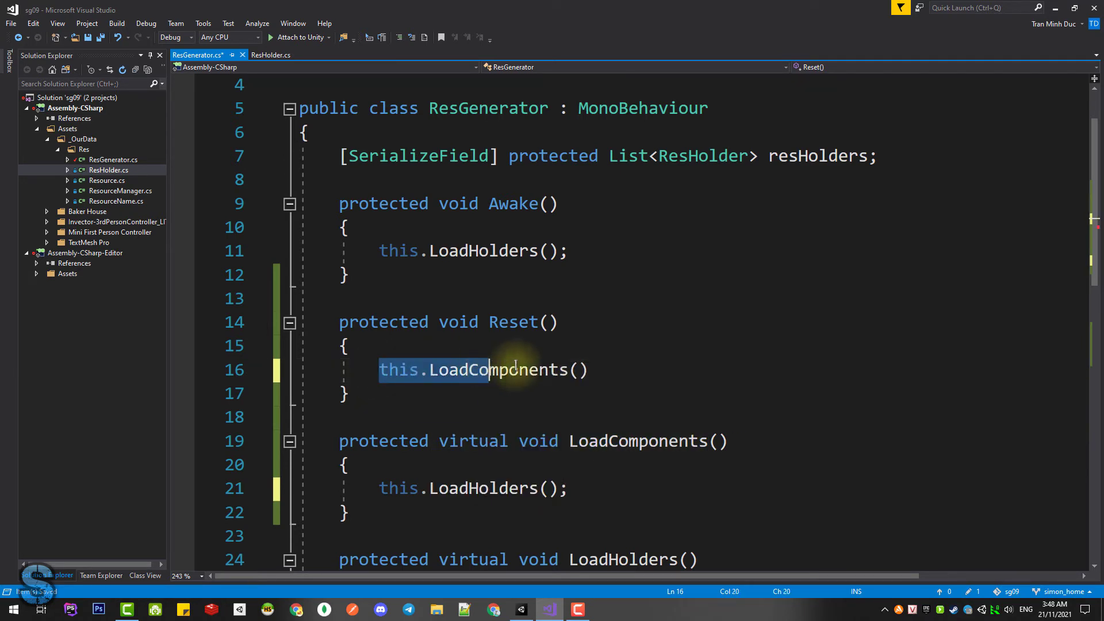
{"action": "left_click", "coordinate": [614, 366]}
{"action": "type", "text": ";"}
{"action": "left_click_drag", "start_coordinate": [379, 370], "coordinate": [598, 370]}
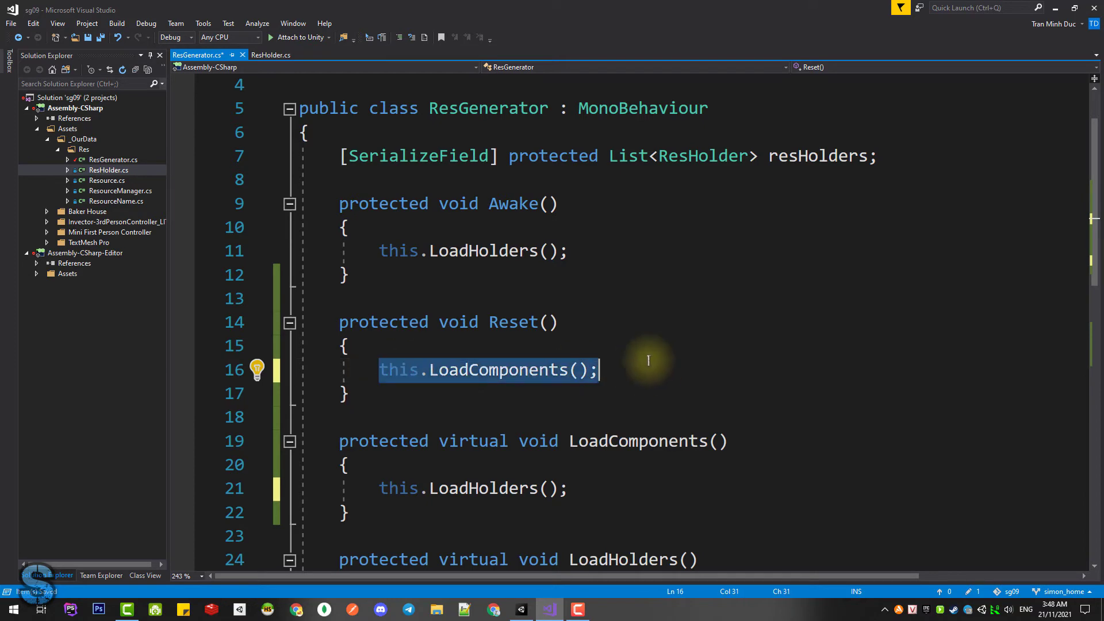
{"action": "left_click_drag", "start_coordinate": [379, 251], "coordinate": [598, 253]}
{"action": "key", "text": "ctrl+v"}
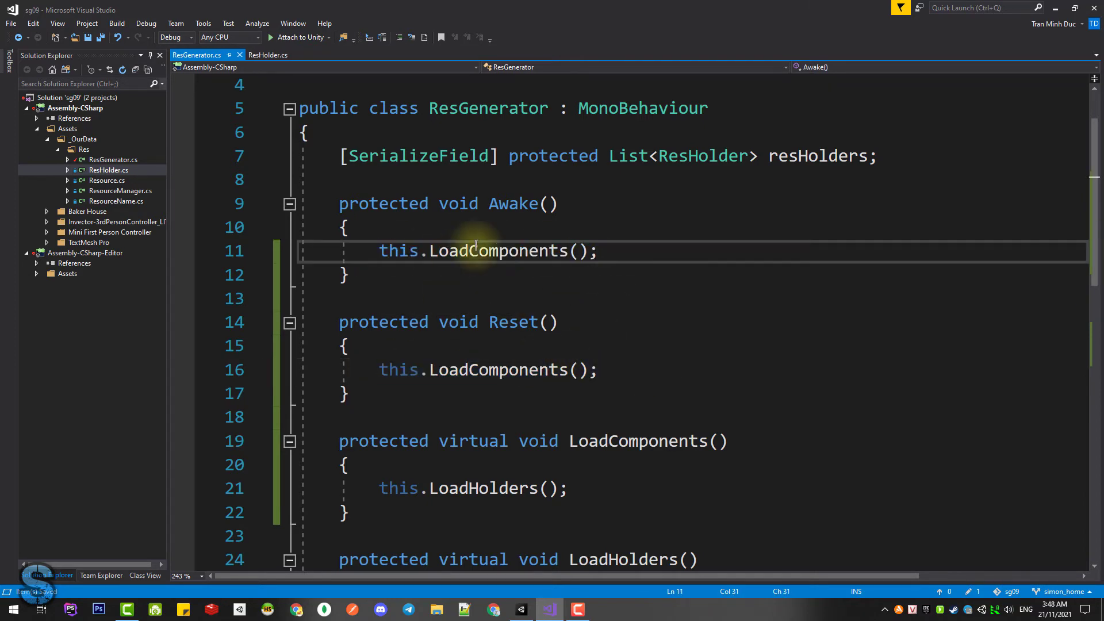
{"action": "left_click", "coordinate": [509, 285]}
{"action": "left_click", "coordinate": [546, 370]}
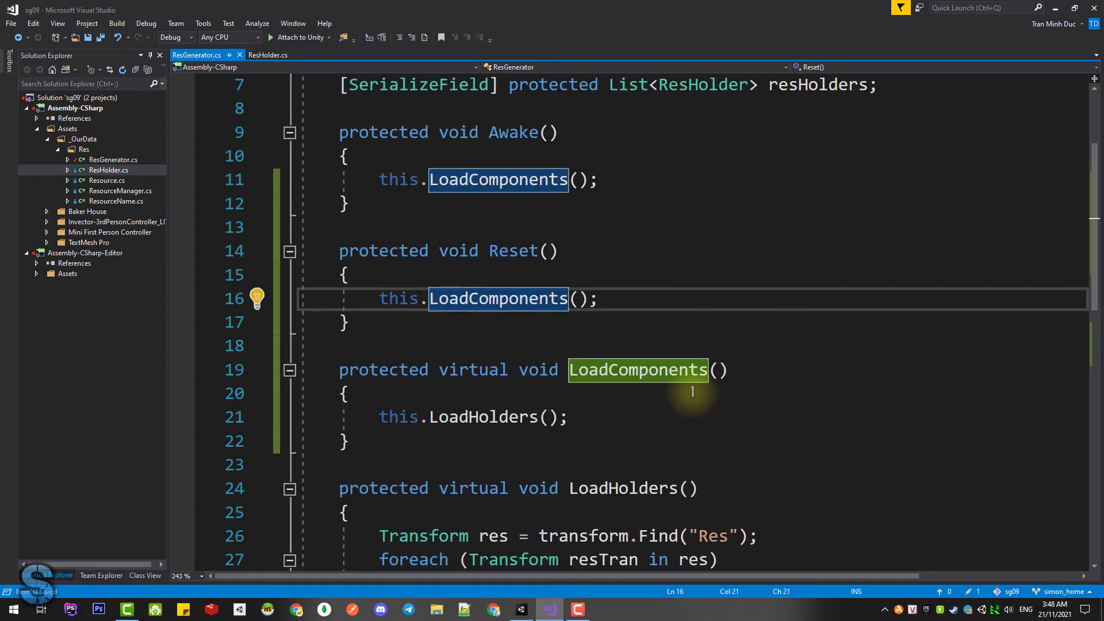
{"action": "scroll", "coordinate": [575, 317], "scroll_direction": "down", "scroll_amount": 5}
{"action": "scroll", "coordinate": [621, 259], "scroll_direction": "down", "scroll_amount": 1}
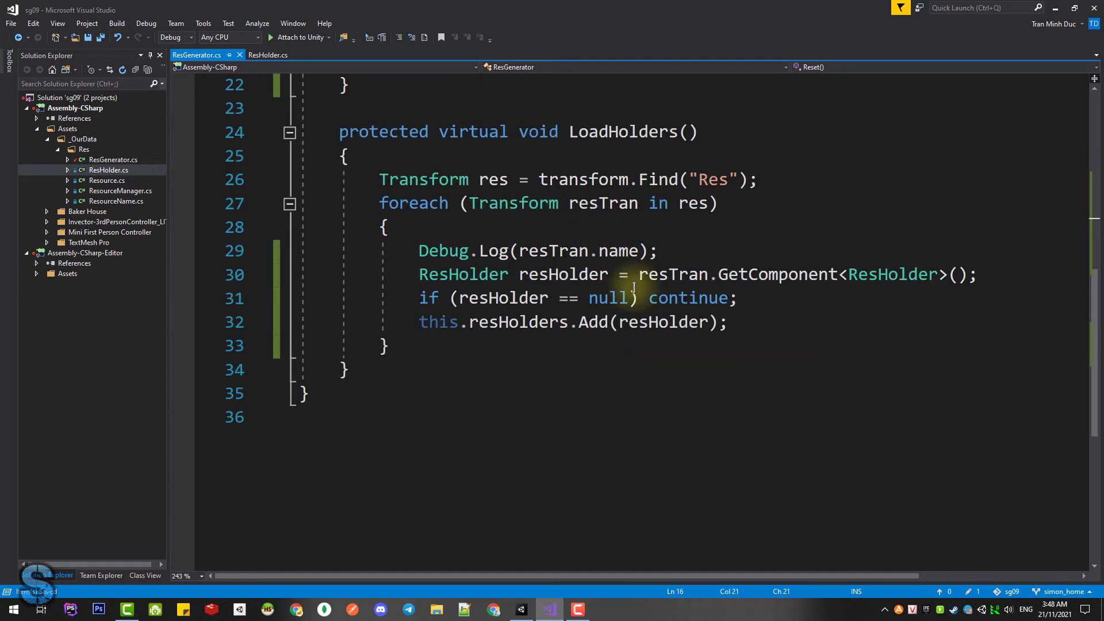
{"action": "scroll", "coordinate": [575, 299], "scroll_direction": "up", "scroll_amount": 2}
Make LoadHolders return early when resHolders.Count is greater than 0.
{"action": "left_click", "coordinate": [574, 302]}
{"action": "key", "text": "Return"}
{"action": "key", "text": "Return"}
{"action": "key", "text": "Up"}
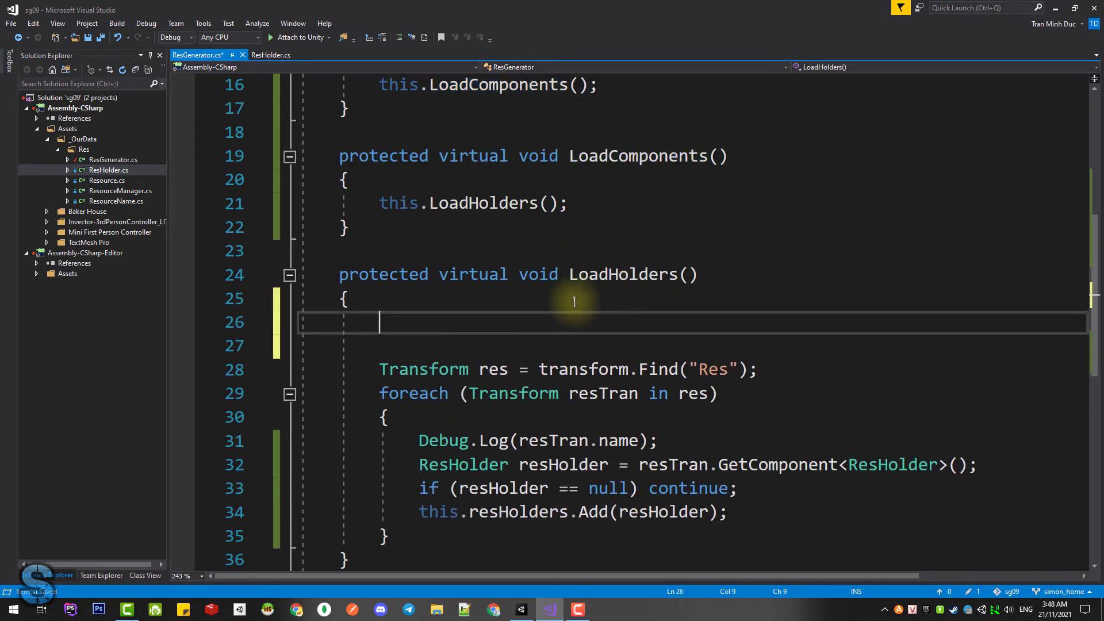
{"action": "type", "text": "if()"}
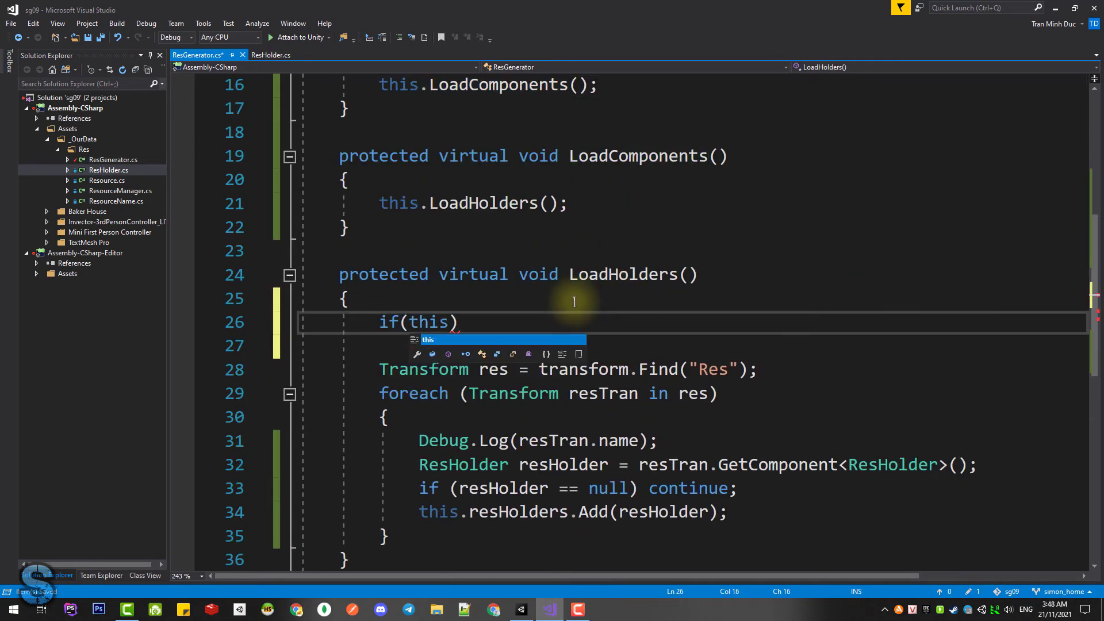
{"action": "type", "text": ".re"}
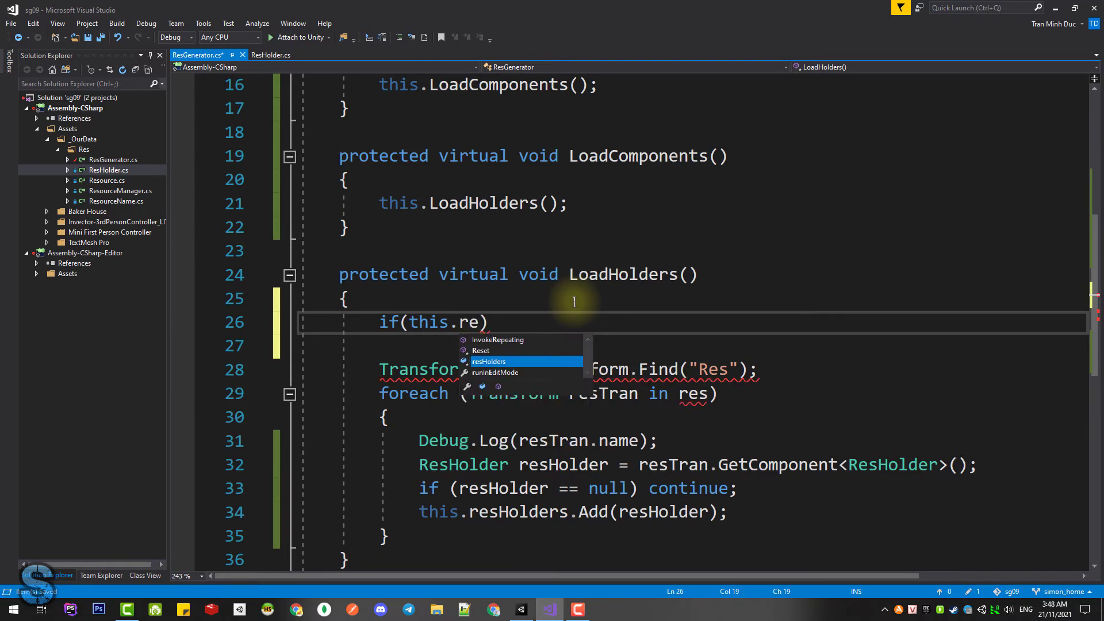
{"action": "type", "text": "s"}
{"action": "key", "text": "Tab"}
{"action": "key", "text": "BackSpace"}
{"action": "type", "text": "."}
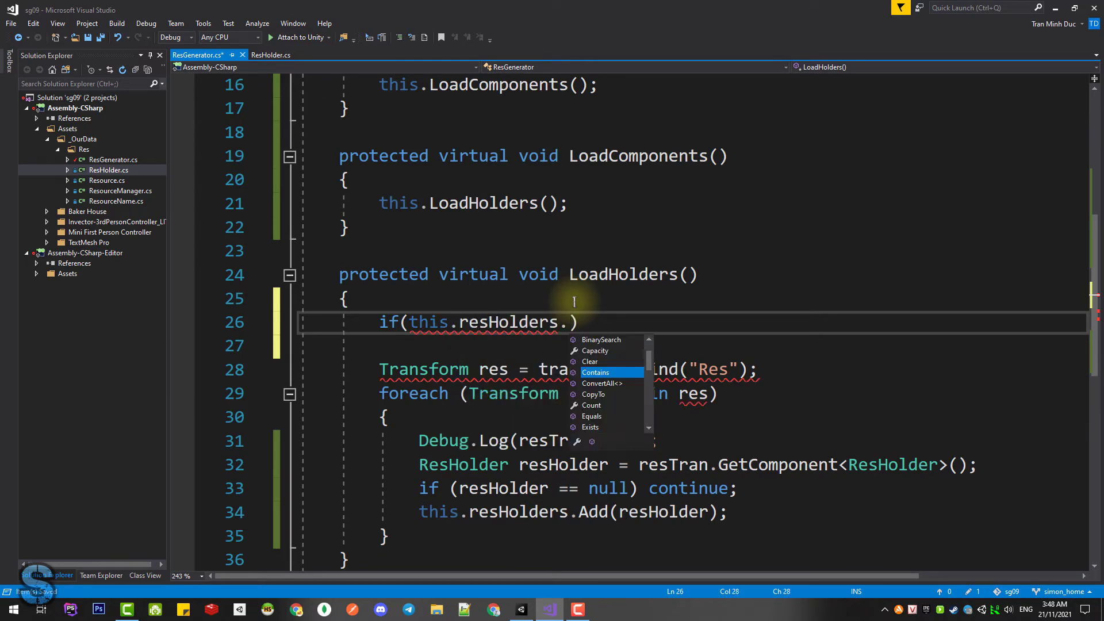
{"action": "type", "text": "cou"}
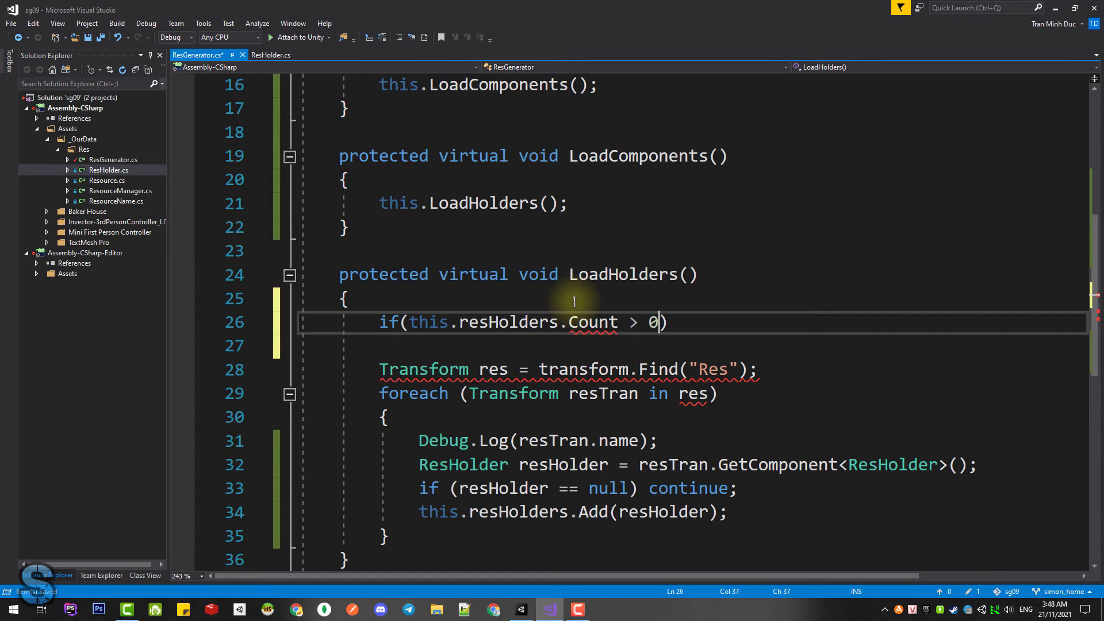
{"action": "type", "text": "re"}
{"action": "key", "text": "Tab"}
After the foreach loop, add Debug.Log of transform.name with ': LoadHolders'.
{"action": "scroll", "coordinate": [575, 322], "scroll_direction": "down", "scroll_amount": 2}
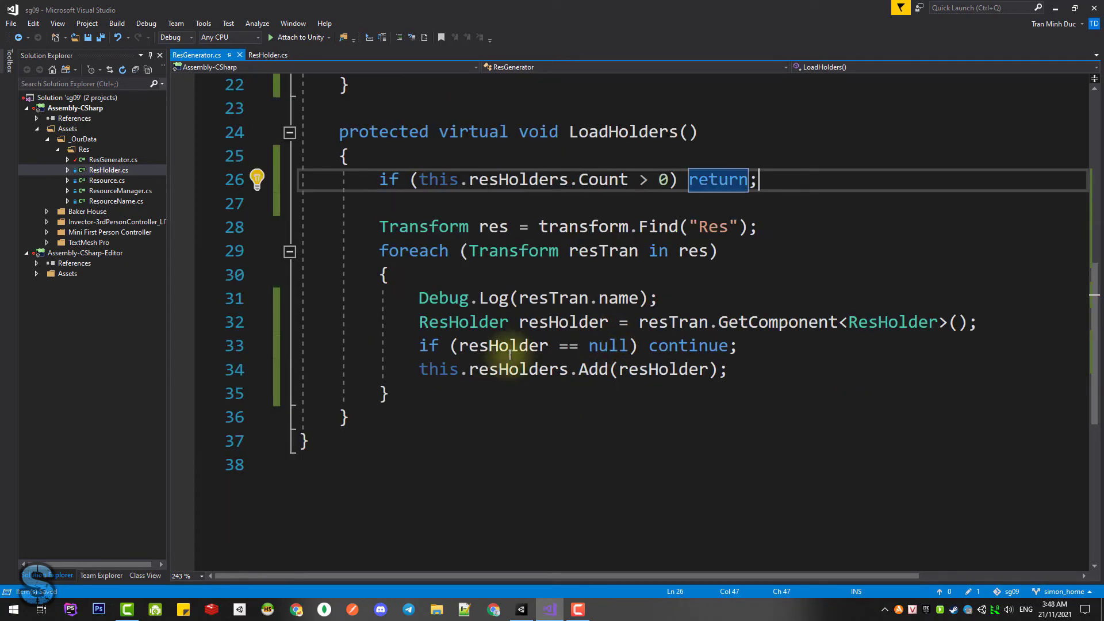
{"action": "left_click", "coordinate": [463, 399]}
{"action": "key", "text": "Return"}
{"action": "key", "text": "Return"}
{"action": "type", "text": "Deb"}
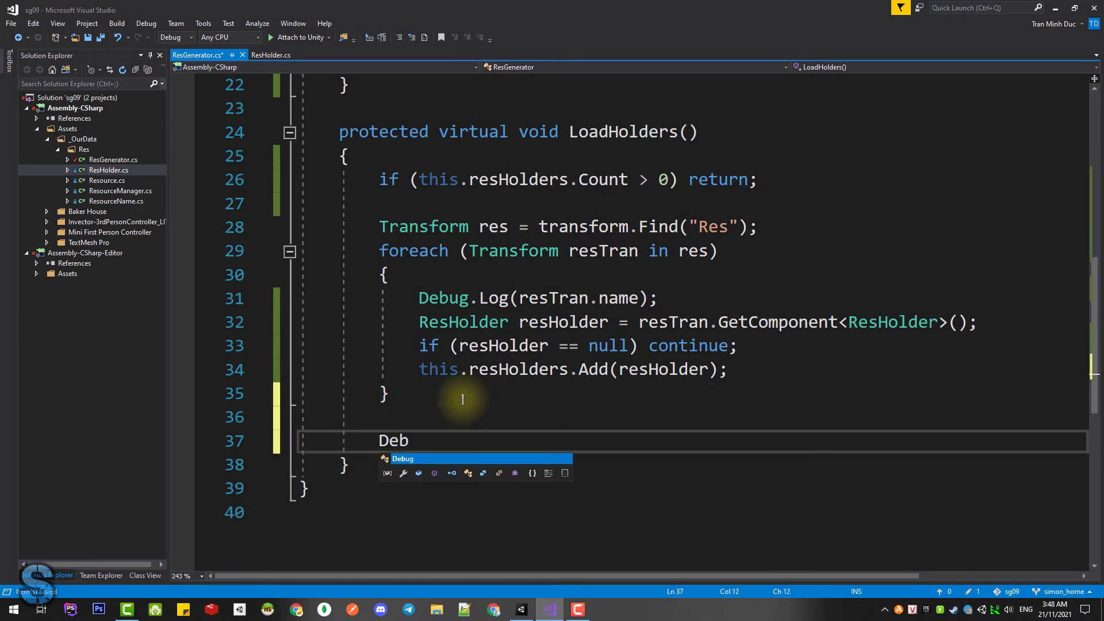
{"action": "type", "text": "ug.l"}
{"action": "key", "text": "Tab"}
{"action": "type", "text": "("}
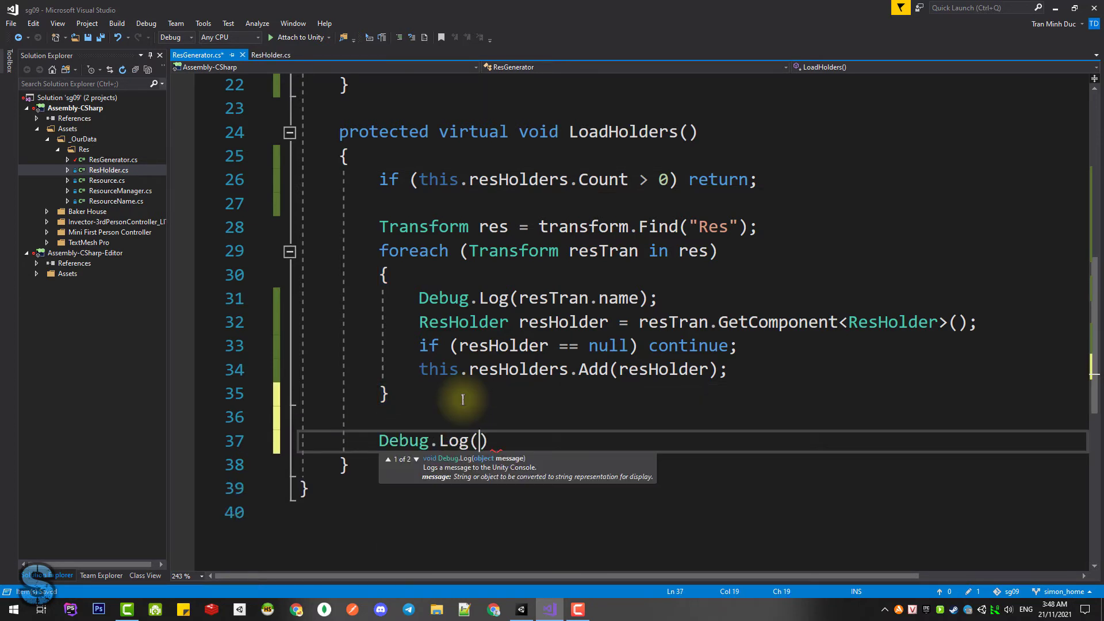
{"action": "type", "text": "ran./"}
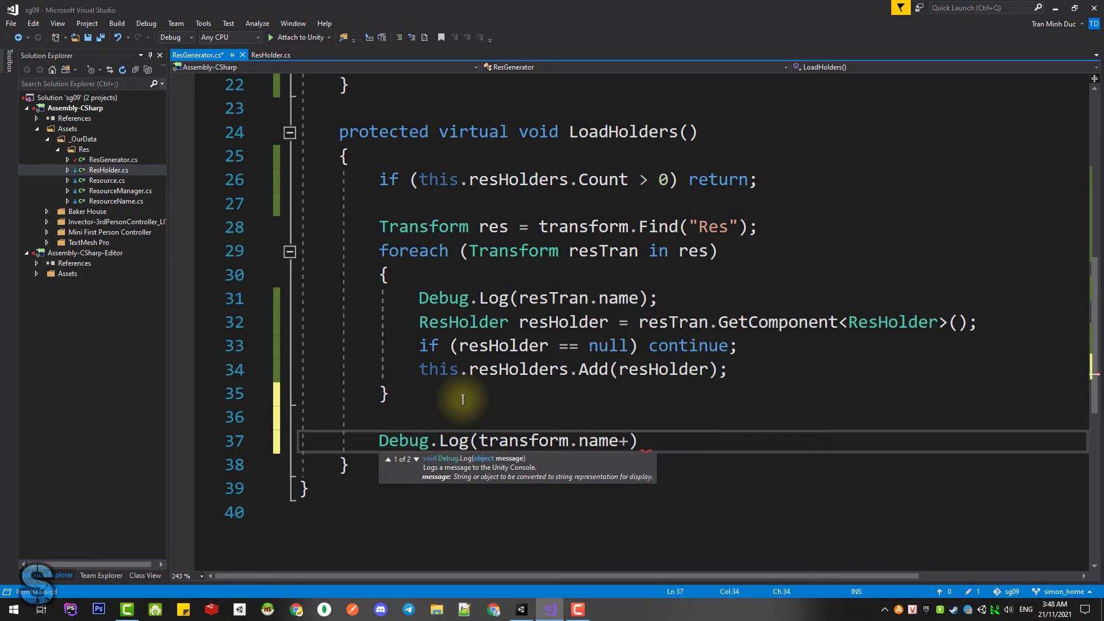
{"action": "double_click", "coordinate": [630, 132]}
{"action": "key", "text": "ctrl+c"}
{"action": "left_click", "coordinate": [653, 438]}
{"action": "key", "text": "ctrl+v"}
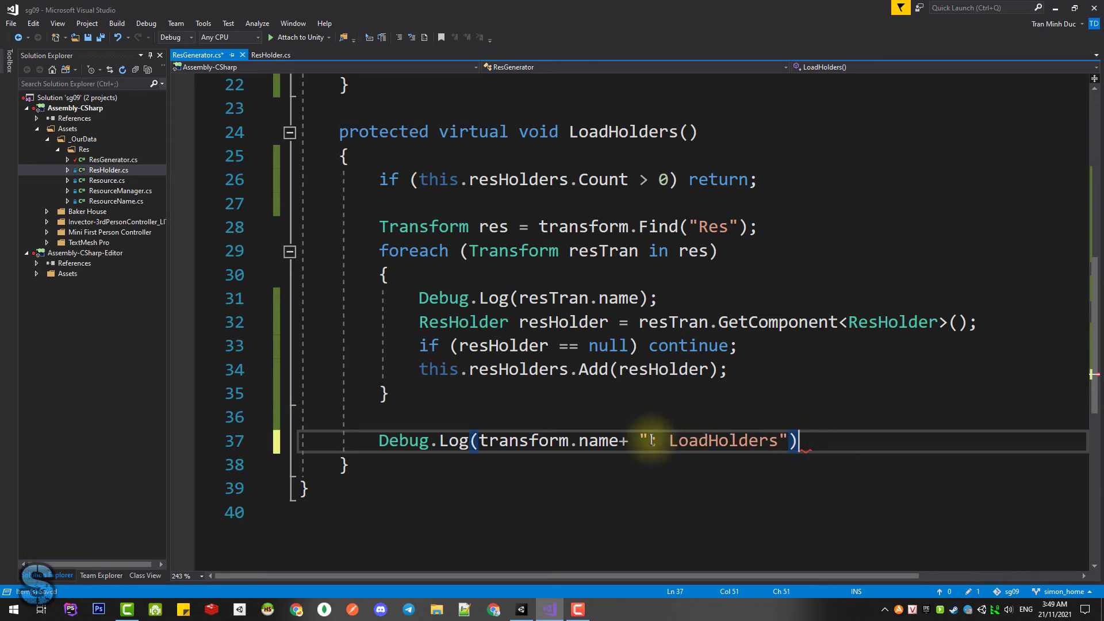
Save ResGenerator.cs and return to Unity so the scripts reload.
{"action": "key", "text": "ctrl+s"}
{"action": "scroll", "coordinate": [691, 432], "scroll_direction": "up", "scroll_amount": 3}
{"action": "scroll", "coordinate": [665, 353], "scroll_direction": "up", "scroll_amount": 2}
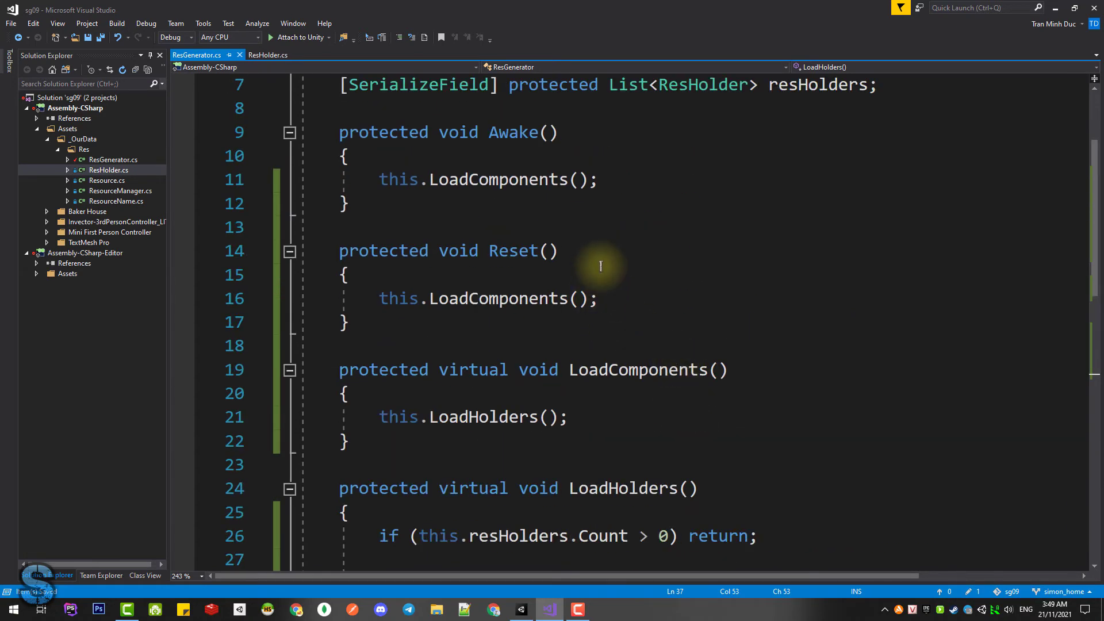
{"action": "left_click", "coordinate": [600, 270]}
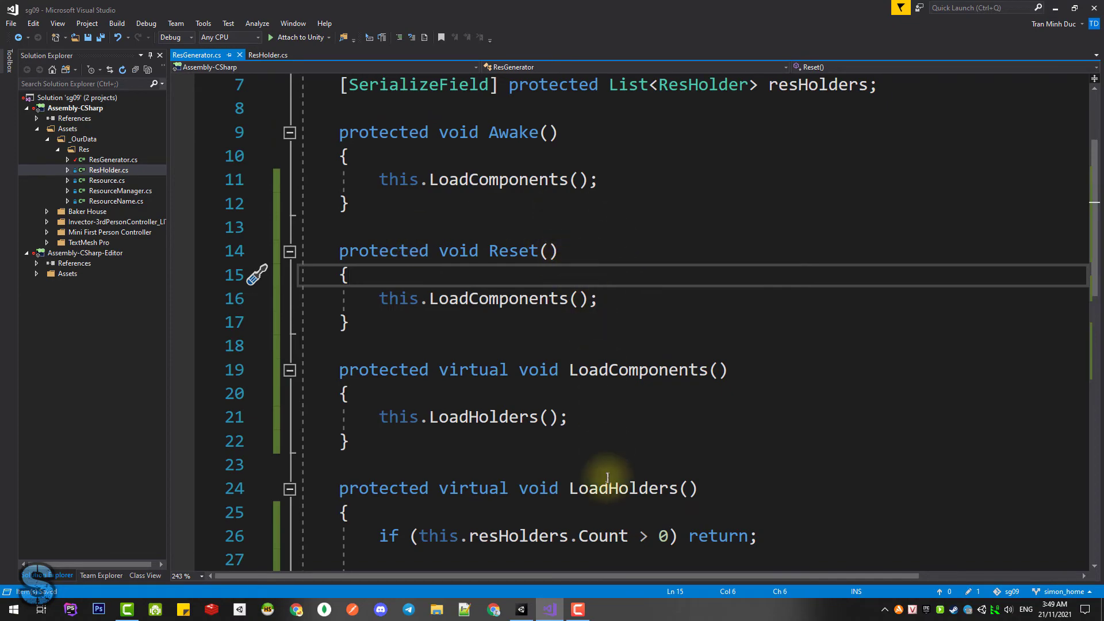
{"action": "left_click", "coordinate": [523, 611]}
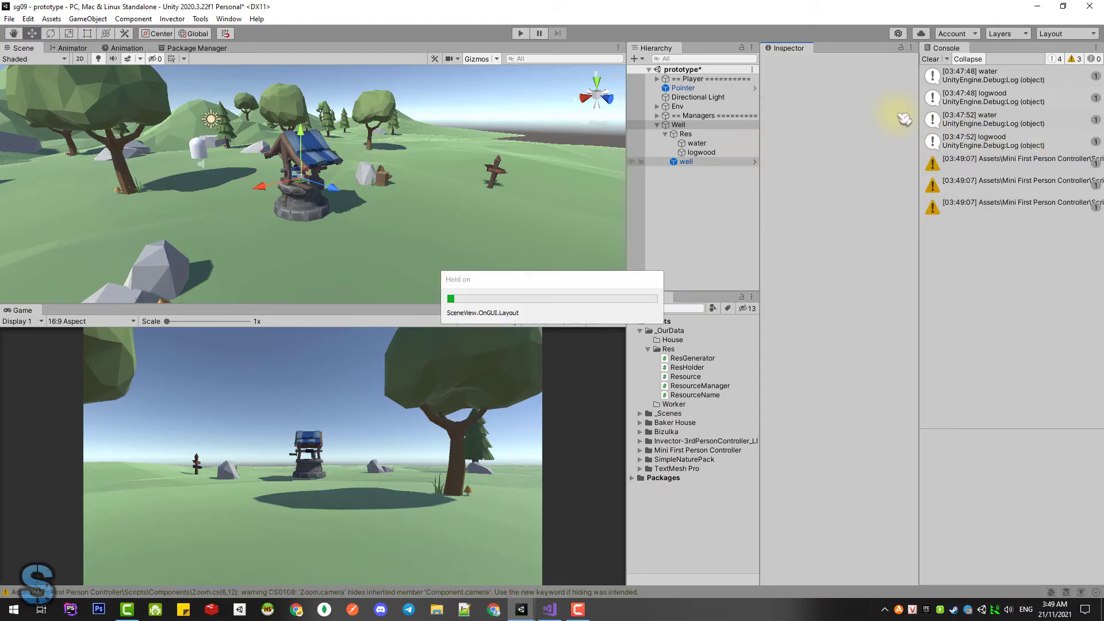
Clear the Console, run LoadHolders on Well's Res Generator, then Play-test with Res Holders emptied.
{"action": "left_click", "coordinate": [932, 59]}
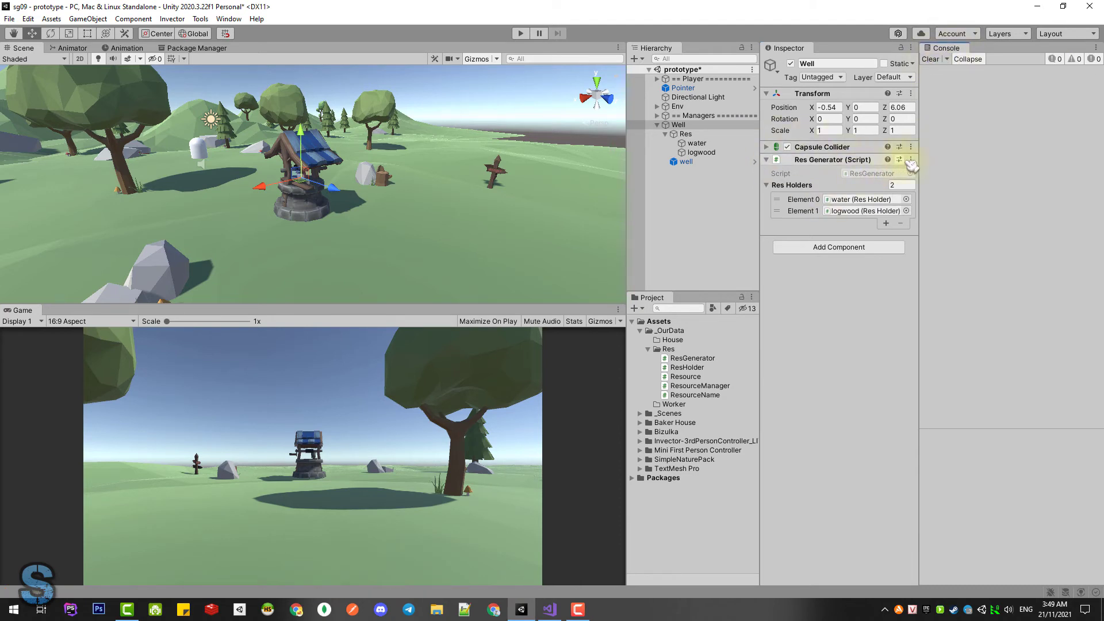
{"action": "left_click", "coordinate": [912, 161]}
{"action": "left_click", "coordinate": [932, 168]}
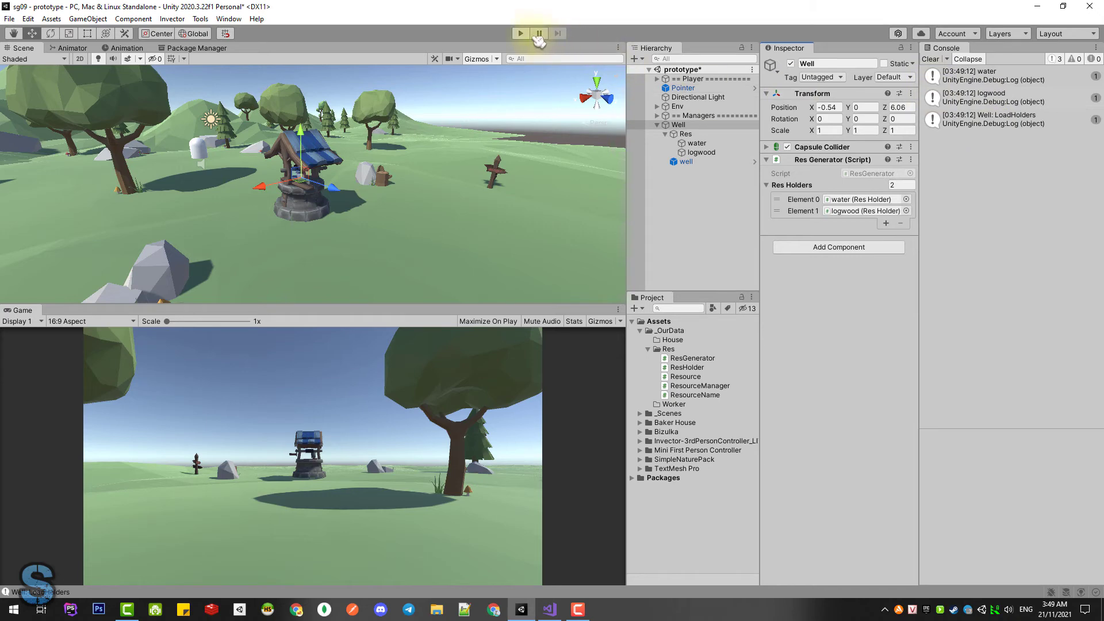
{"action": "left_click", "coordinate": [522, 34]}
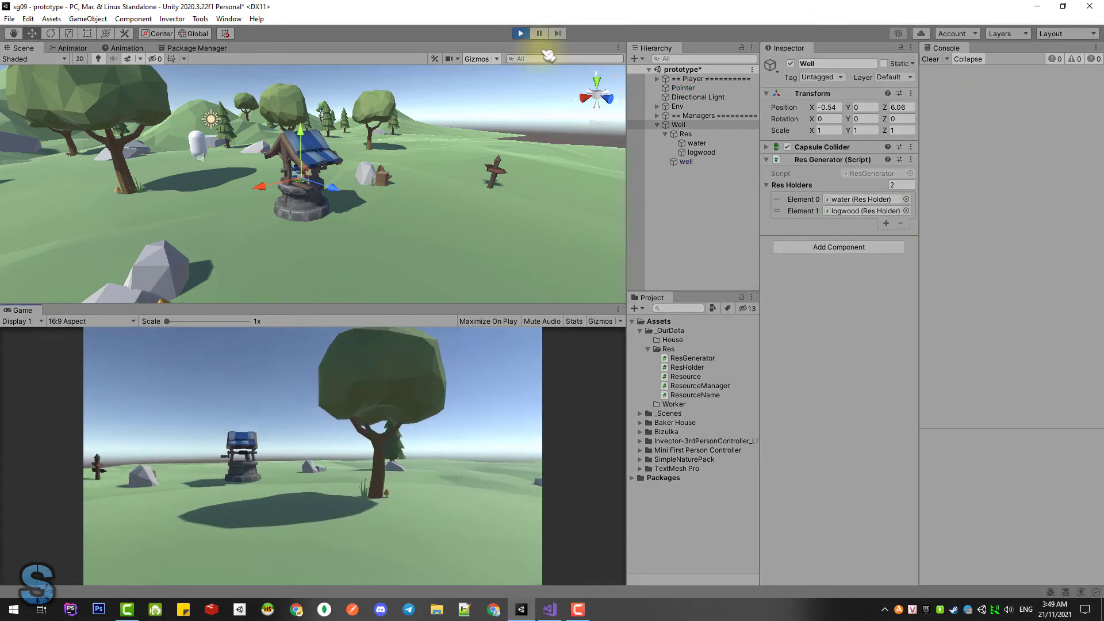
{"action": "key", "text": "ctrl+p"}
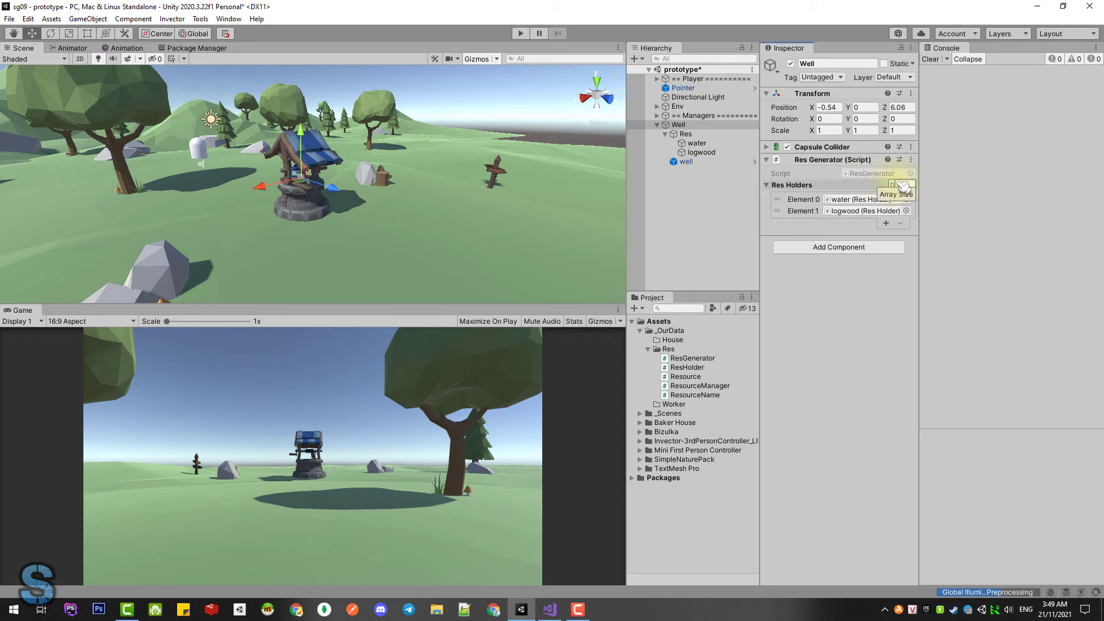
{"action": "key", "text": "Return"}
{"action": "left_click", "coordinate": [522, 34]}
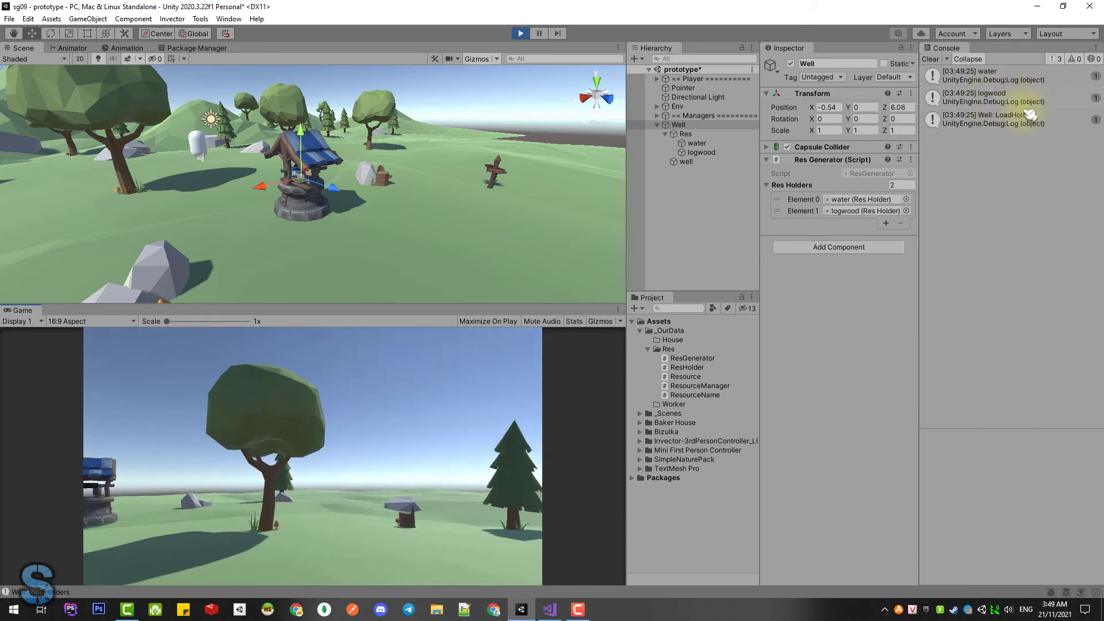
{"action": "left_click", "coordinate": [521, 34]}
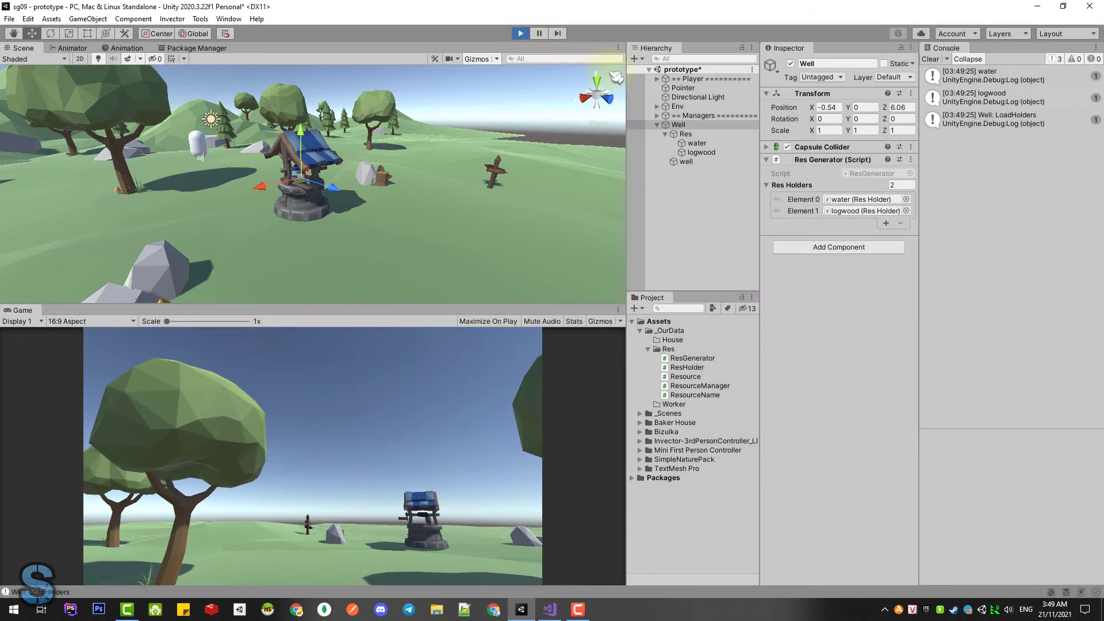
Rerun loading from the Res Generator menu and Play-test again, confirming water and logwood refill.
{"action": "left_click", "coordinate": [911, 160]}
{"action": "left_click", "coordinate": [937, 166]}
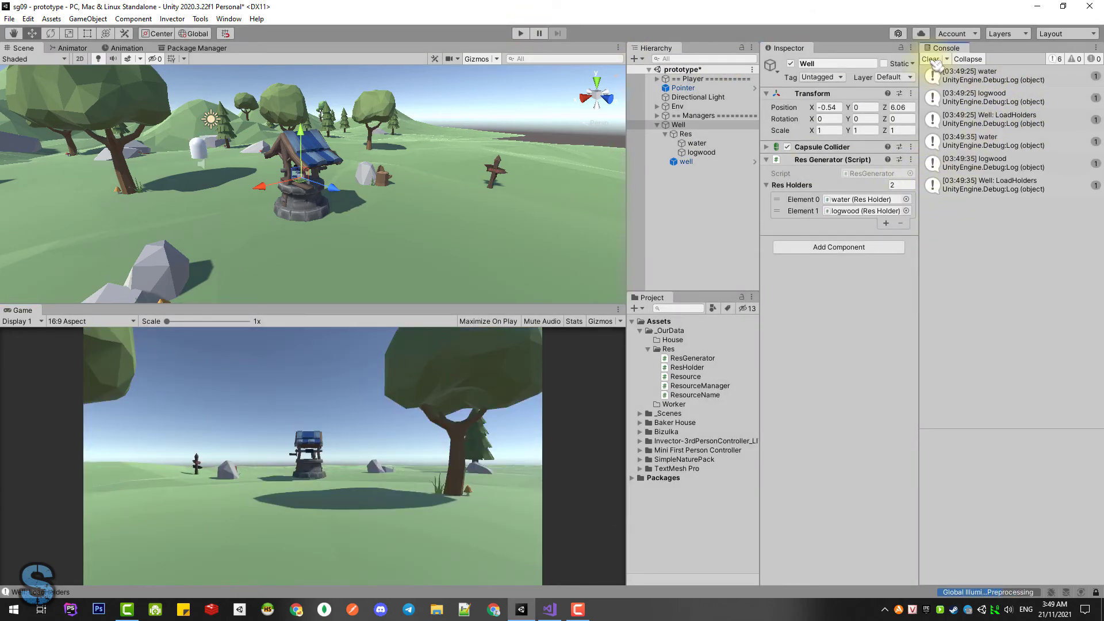
{"action": "left_click", "coordinate": [931, 59]}
{"action": "left_click", "coordinate": [521, 33]}
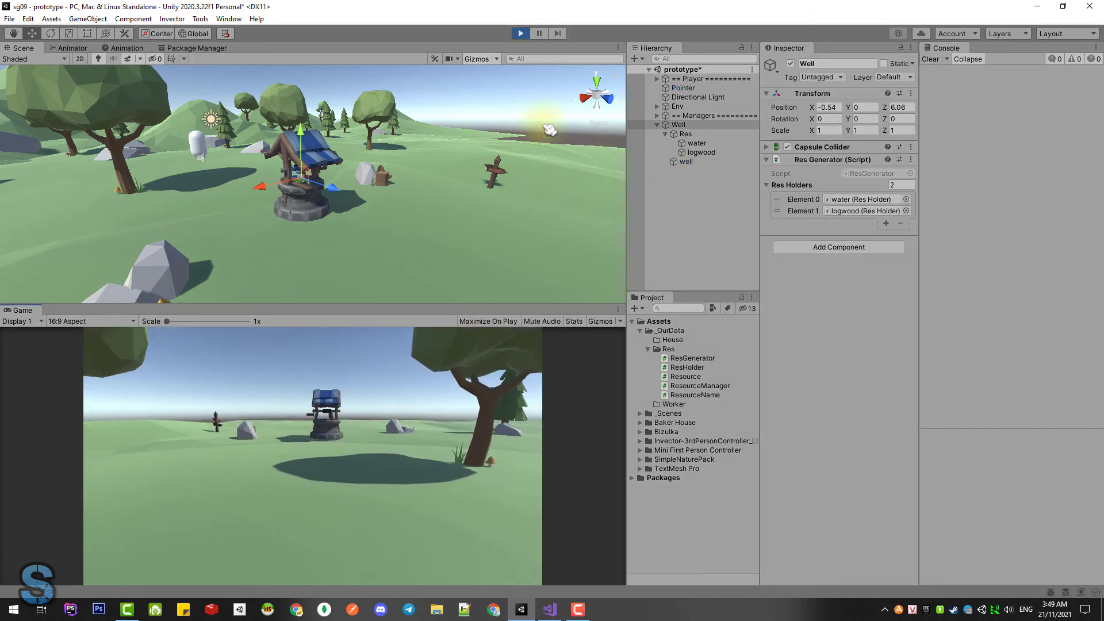
{"action": "left_click", "coordinate": [521, 34]}
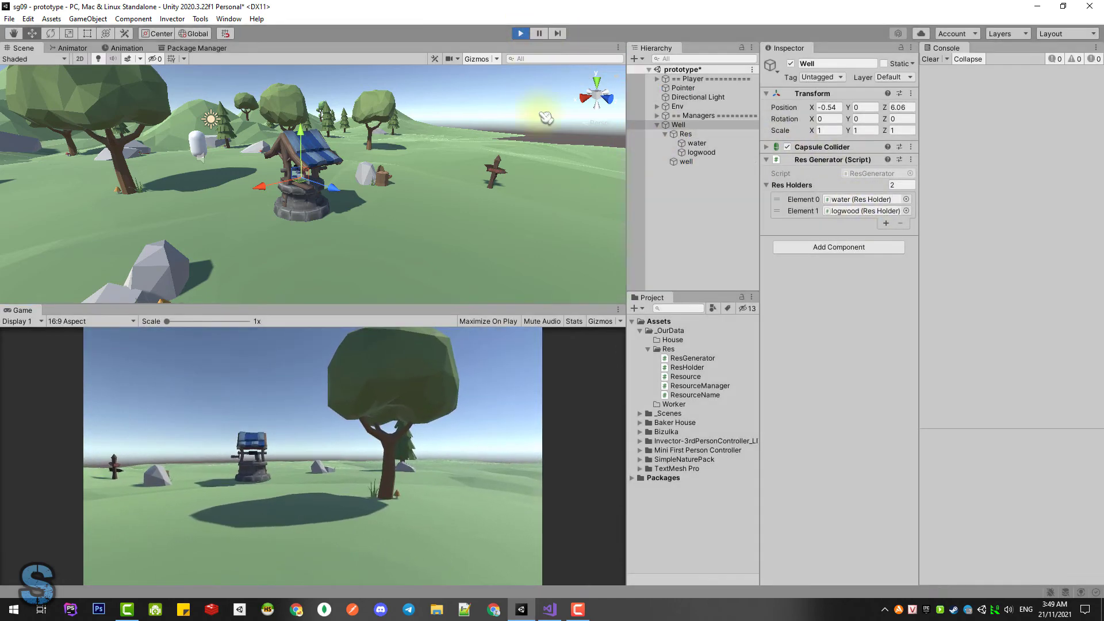
{"action": "key", "text": "alt+Tab"}
{"action": "left_click", "coordinate": [666, 305]}
Review how ResHolder's Awake calls LoadResName to read the resource name.
{"action": "scroll", "coordinate": [670, 308], "scroll_direction": "up", "scroll_amount": 1}
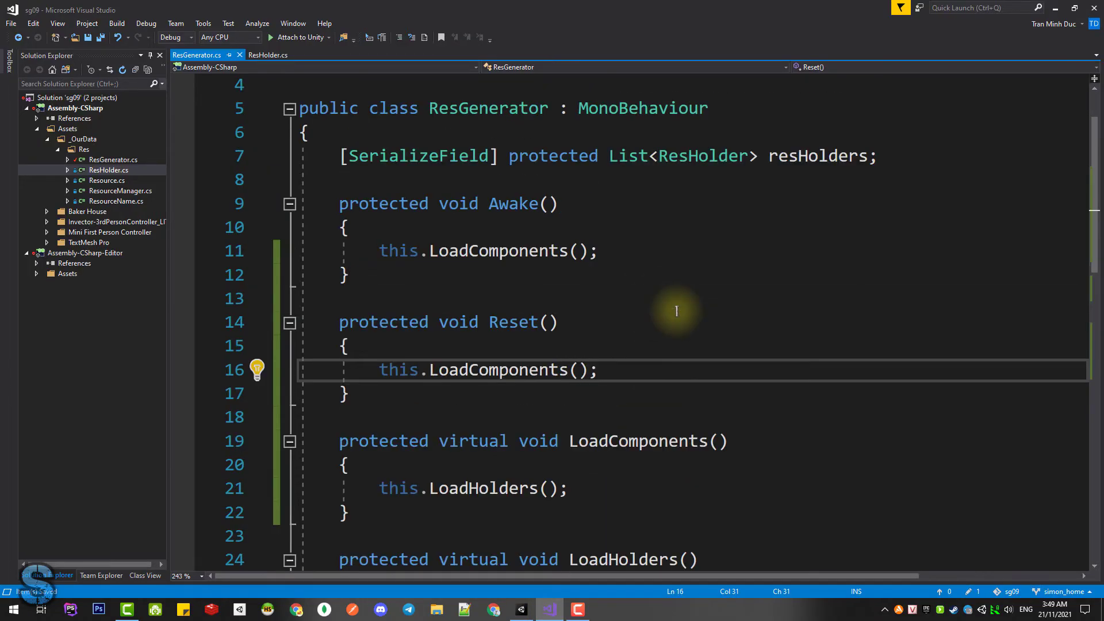
{"action": "scroll", "coordinate": [475, 235], "scroll_direction": "down", "scroll_amount": 1}
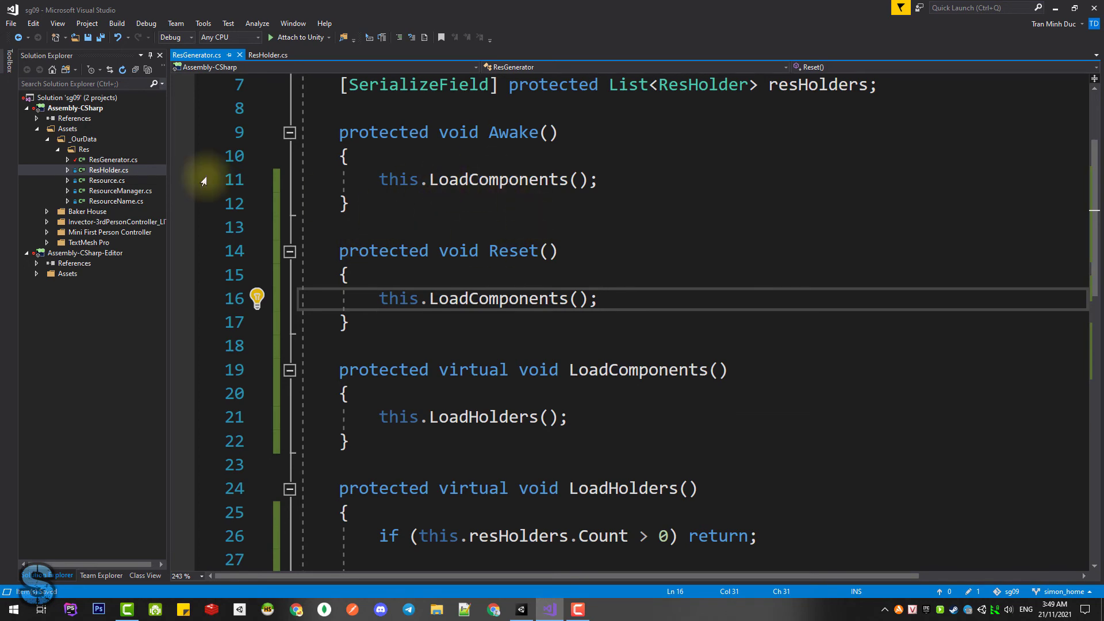
{"action": "left_click", "coordinate": [268, 55]}
{"action": "left_click", "coordinate": [466, 227]}
{"action": "left_click", "coordinate": [549, 345]}
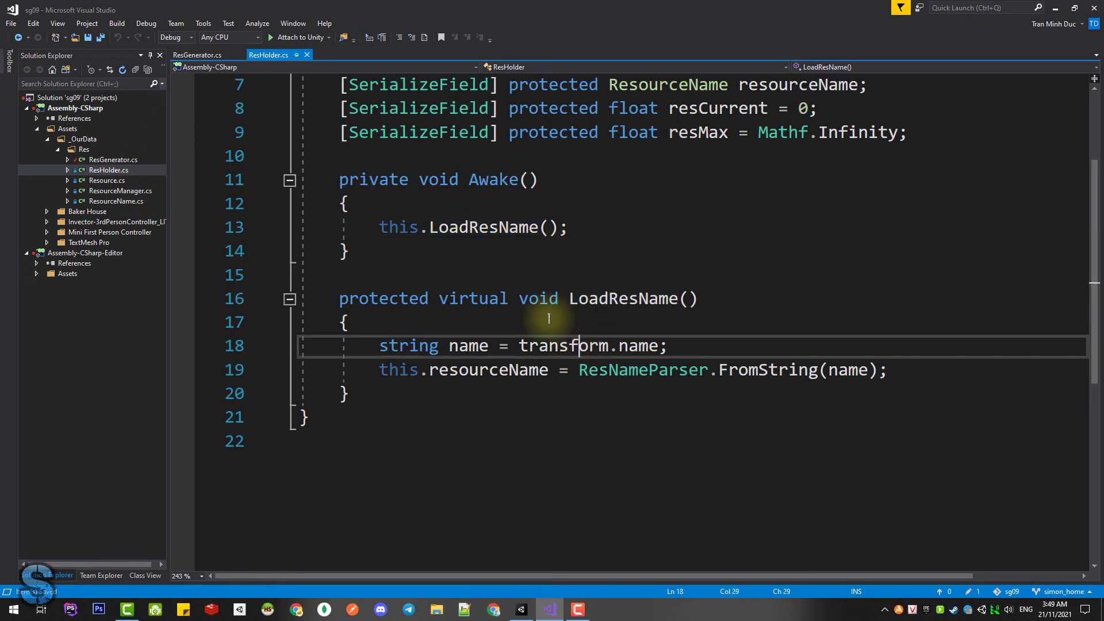
{"action": "left_click", "coordinate": [466, 227]}
{"action": "left_click", "coordinate": [549, 345]}
{"action": "left_click", "coordinate": [466, 228]}
{"action": "scroll", "coordinate": [572, 276], "scroll_direction": "up", "scroll_amount": 1}
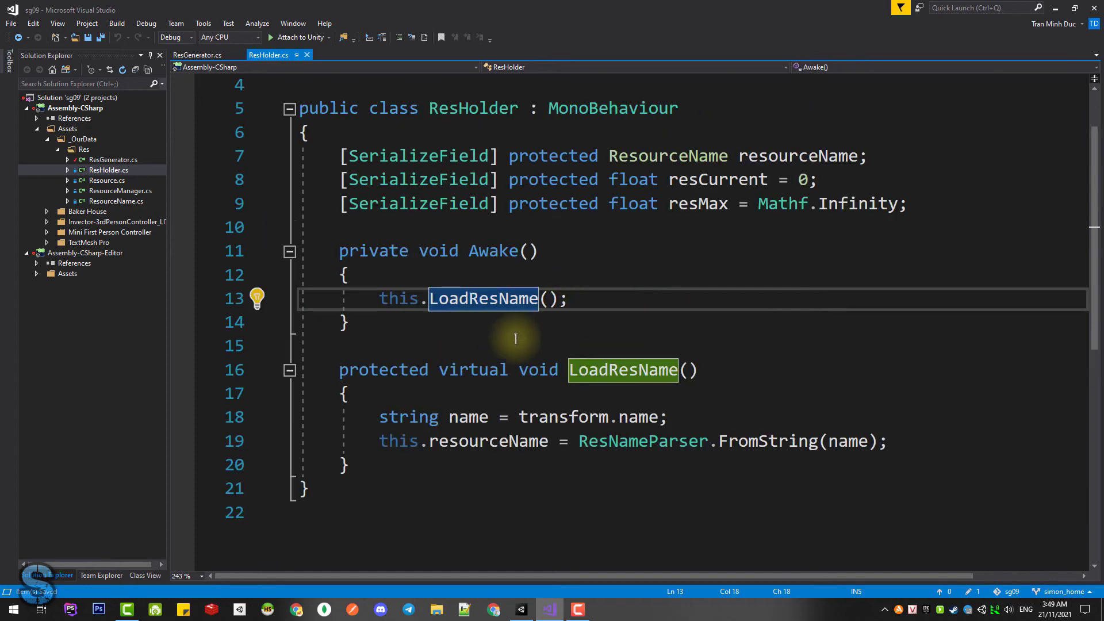
{"action": "left_click", "coordinate": [220, 56]}
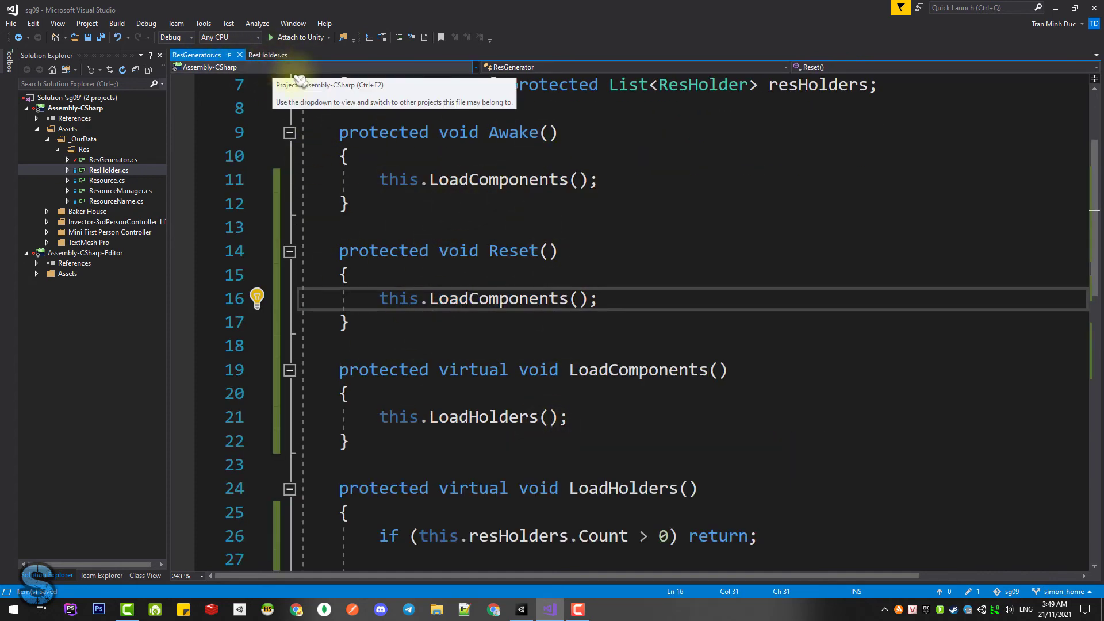
Copy ResGenerator.cs into the _OurData folder and start renaming the copy to SaiBehaviour.cs.
{"action": "scroll", "coordinate": [421, 164], "scroll_direction": "up", "scroll_amount": 1}
{"action": "scroll", "coordinate": [421, 164], "scroll_direction": "up", "scroll_amount": 1}
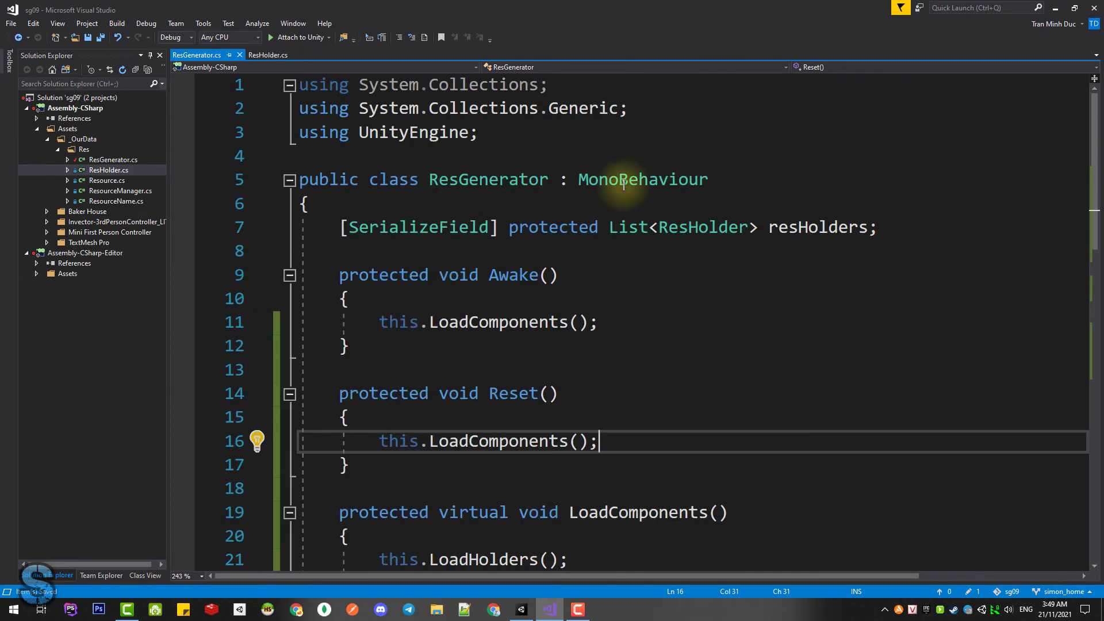
{"action": "left_click", "coordinate": [488, 182]}
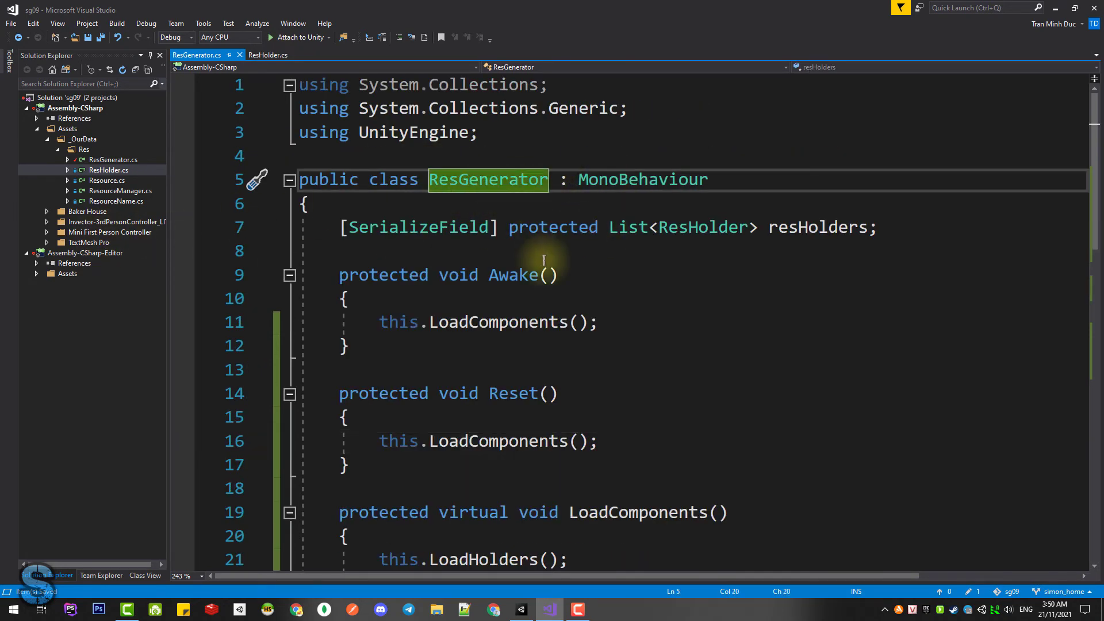
{"action": "left_click", "coordinate": [112, 83]}
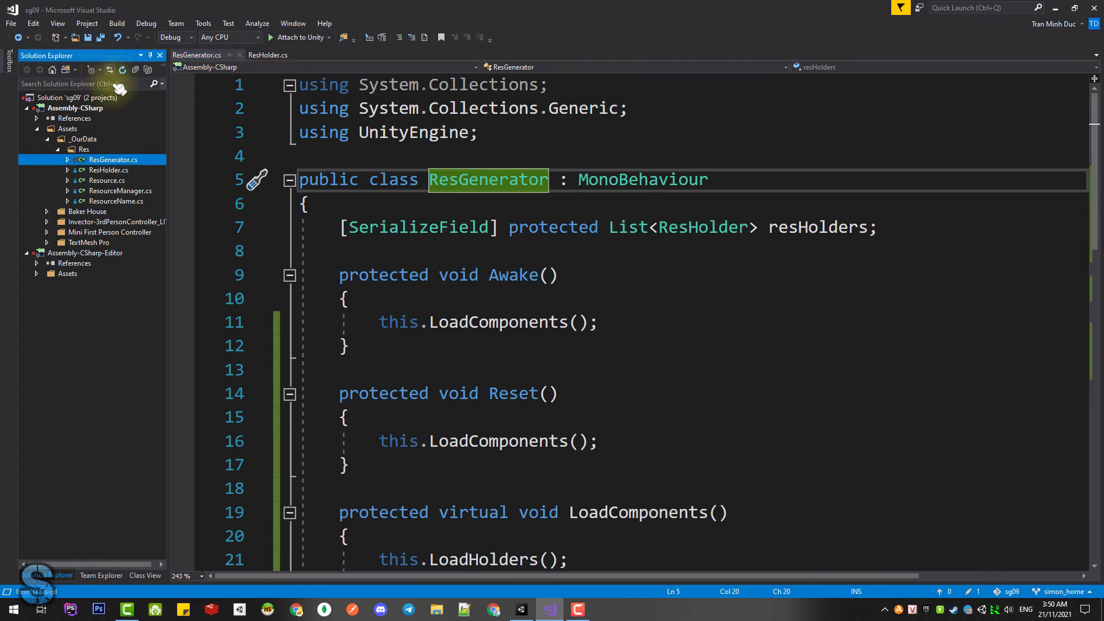
{"action": "left_click", "coordinate": [102, 161]}
{"action": "left_click", "coordinate": [58, 149]}
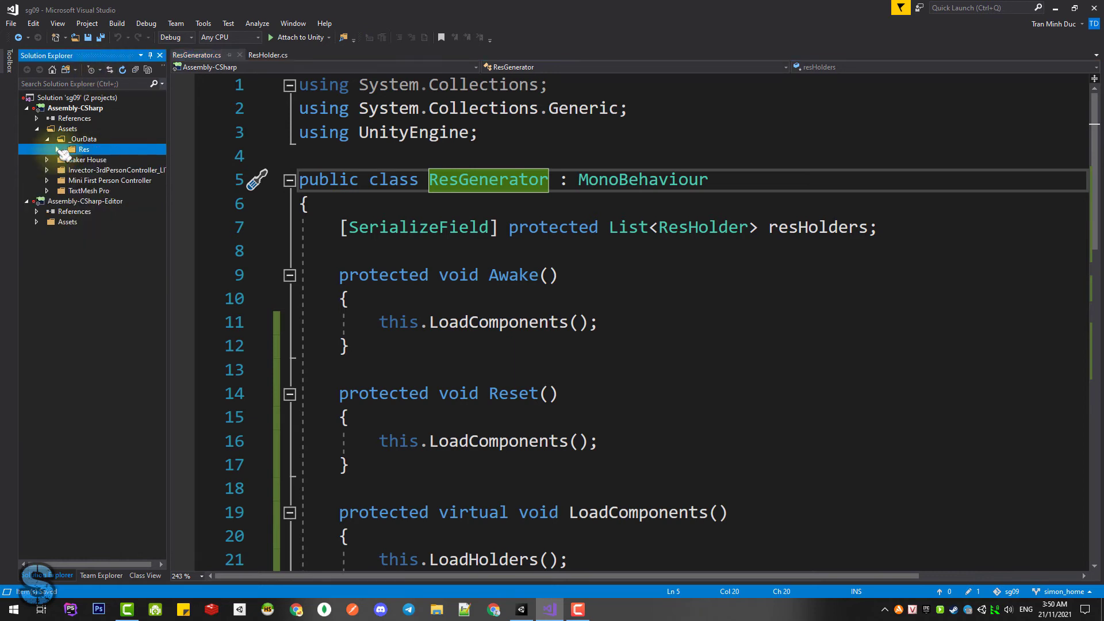
{"action": "left_click", "coordinate": [84, 140]}
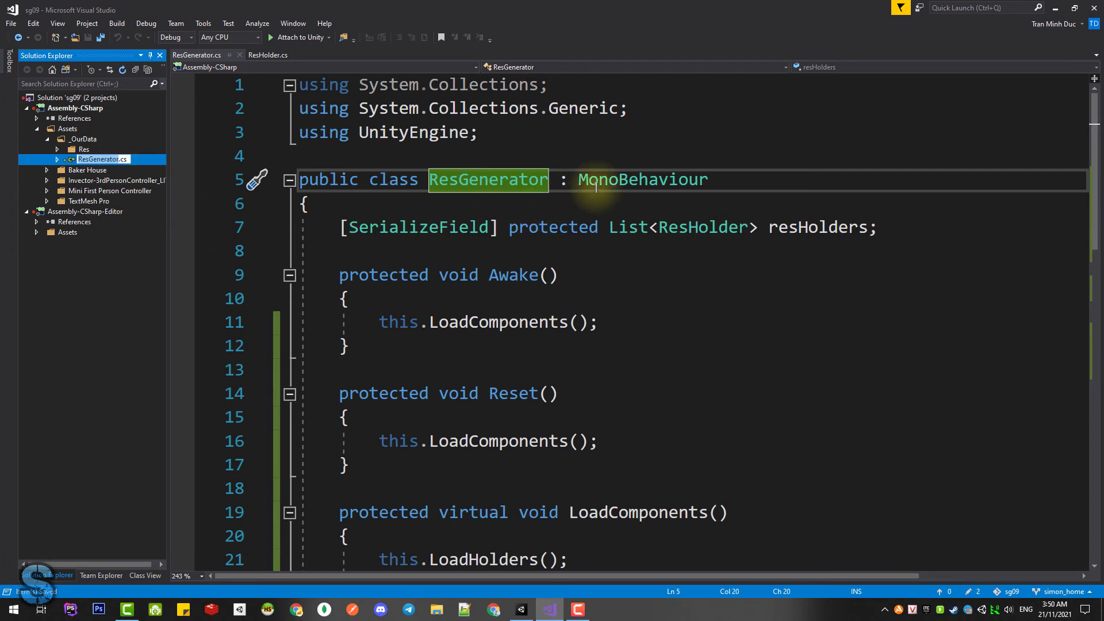
{"action": "double_click", "coordinate": [636, 181]}
{"action": "left_click", "coordinate": [95, 160]}
{"action": "type", "text": "SaiBehaviour"}
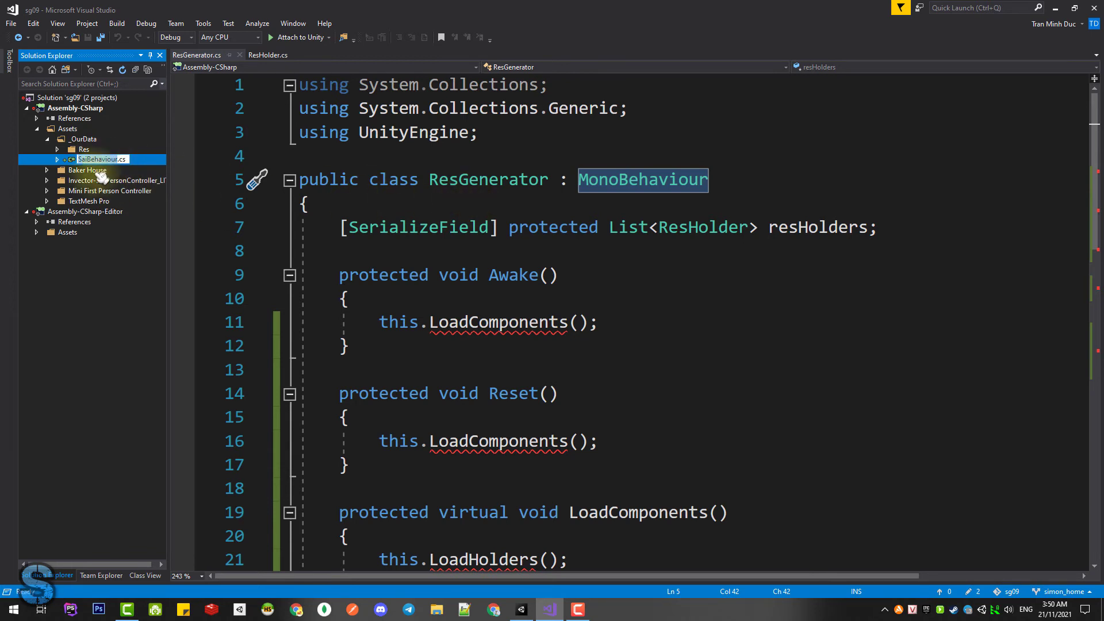
Commit the SaiBehaviour.cs name, rename its class to SaiBehaviour, and remove the resHolders field.
{"action": "key", "text": "Return"}
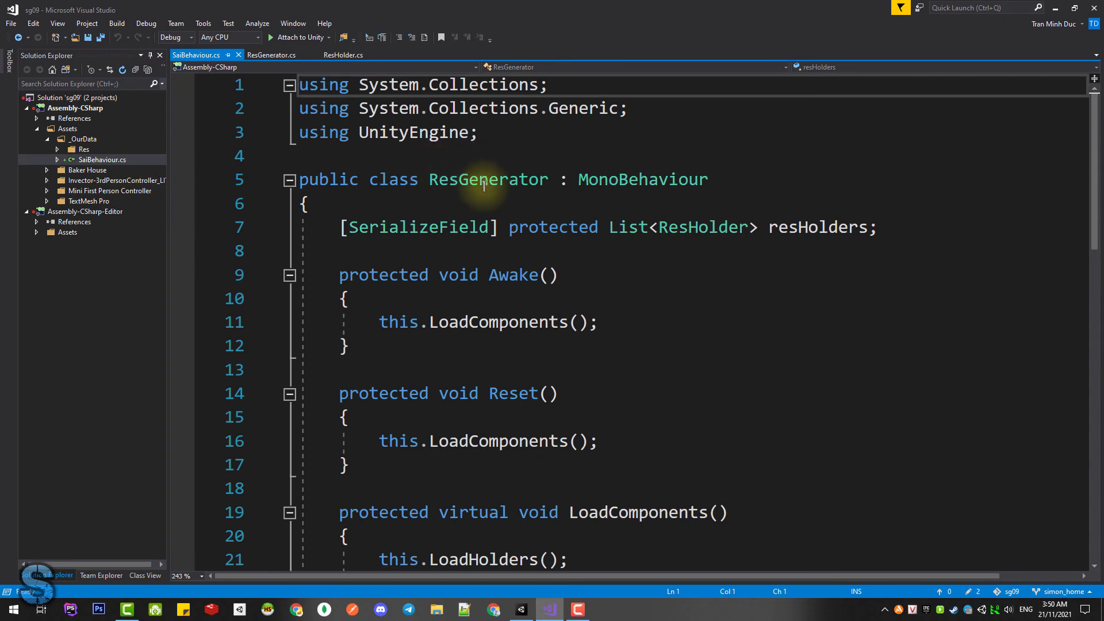
{"action": "double_click", "coordinate": [488, 181]}
{"action": "type", "text": "SaiBehaviour"}
{"action": "left_click", "coordinate": [557, 227]}
{"action": "key", "text": "ctrl+x"}
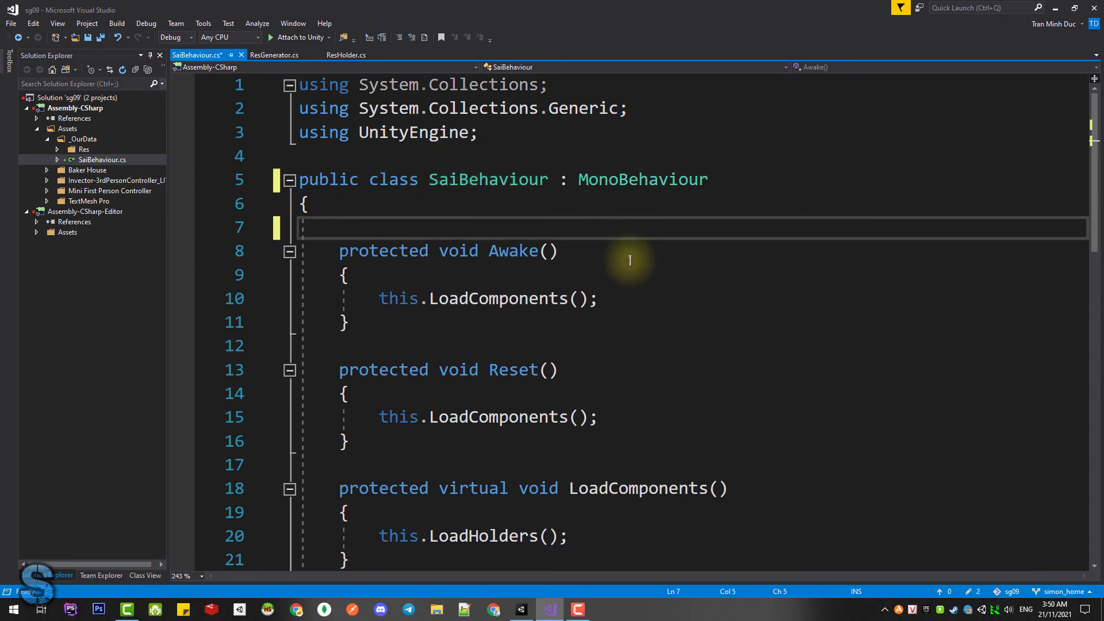
{"action": "key", "text": "ctrl+x"}
Strip the LoadHolders call and method from SaiBehaviour, leaving LoadComponents empty, and save.
{"action": "scroll", "coordinate": [655, 314], "scroll_direction": "down", "scroll_amount": 2}
{"action": "left_click_drag", "start_coordinate": [380, 370], "coordinate": [601, 375]}
{"action": "key", "text": "ctrl+x"}
{"action": "scroll", "coordinate": [541, 422], "scroll_direction": "down", "scroll_amount": 5}
{"action": "left_click_drag", "start_coordinate": [314, 84], "coordinate": [433, 410]}
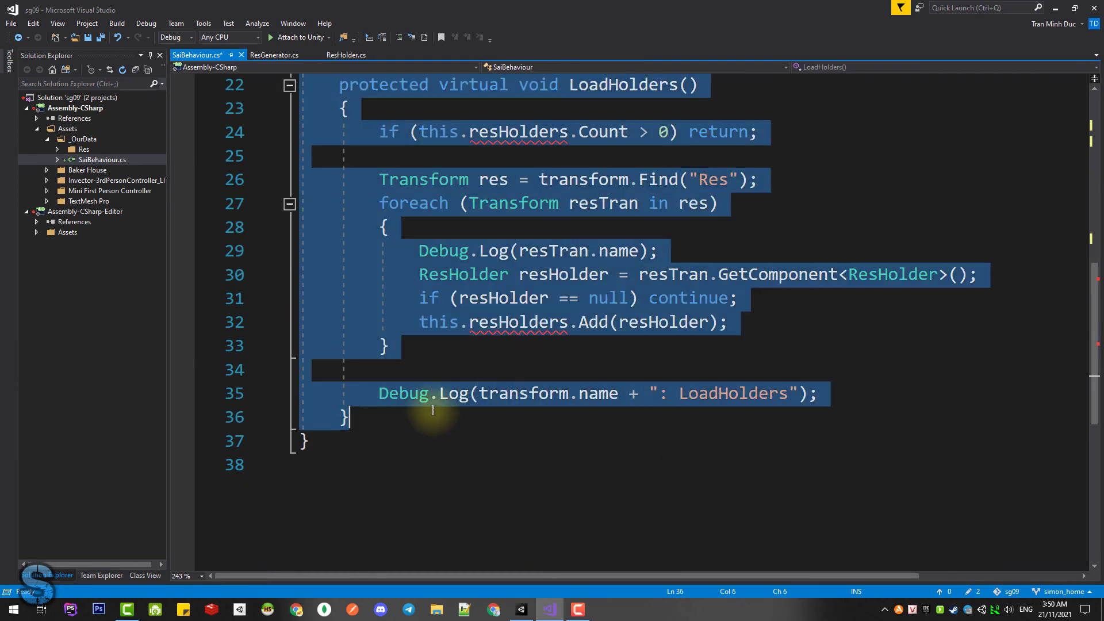
{"action": "key", "text": "ctrl+x"}
{"action": "scroll", "coordinate": [541, 356], "scroll_direction": "up", "scroll_amount": 4}
{"action": "left_click", "coordinate": [443, 324]}
{"action": "type", "text": "//For Overide"}
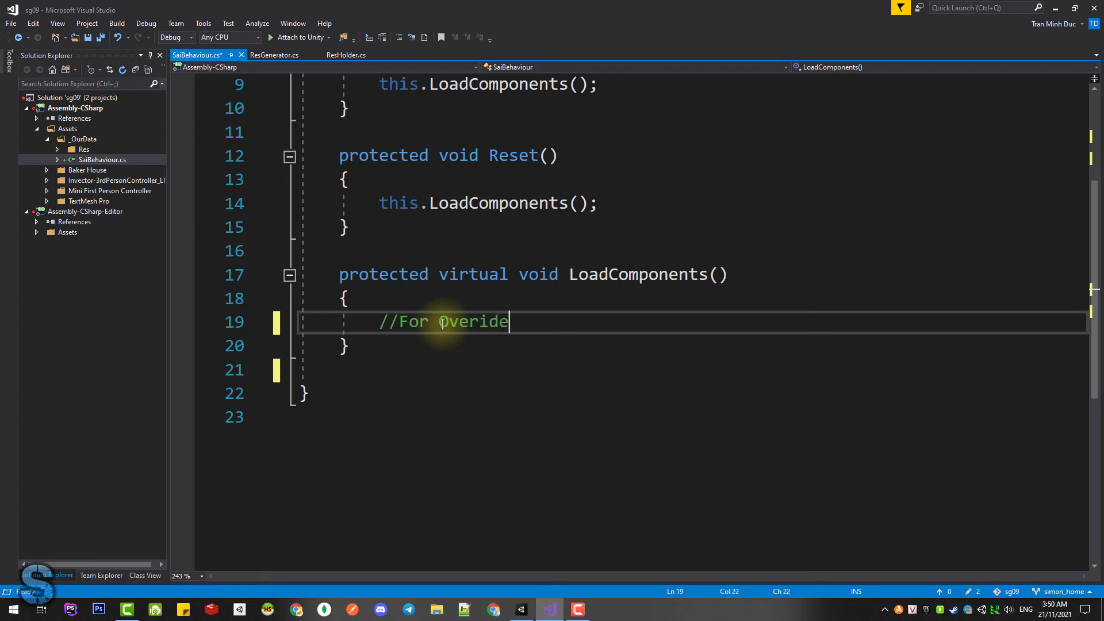
{"action": "key", "text": "ctrl+s"}
Make ResGenerator inherit SaiBehaviour instead of MonoBehaviour and save.
{"action": "scroll", "coordinate": [555, 345], "scroll_direction": "up", "scroll_amount": 1}
{"action": "scroll", "coordinate": [555, 345], "scroll_direction": "up", "scroll_amount": 1}
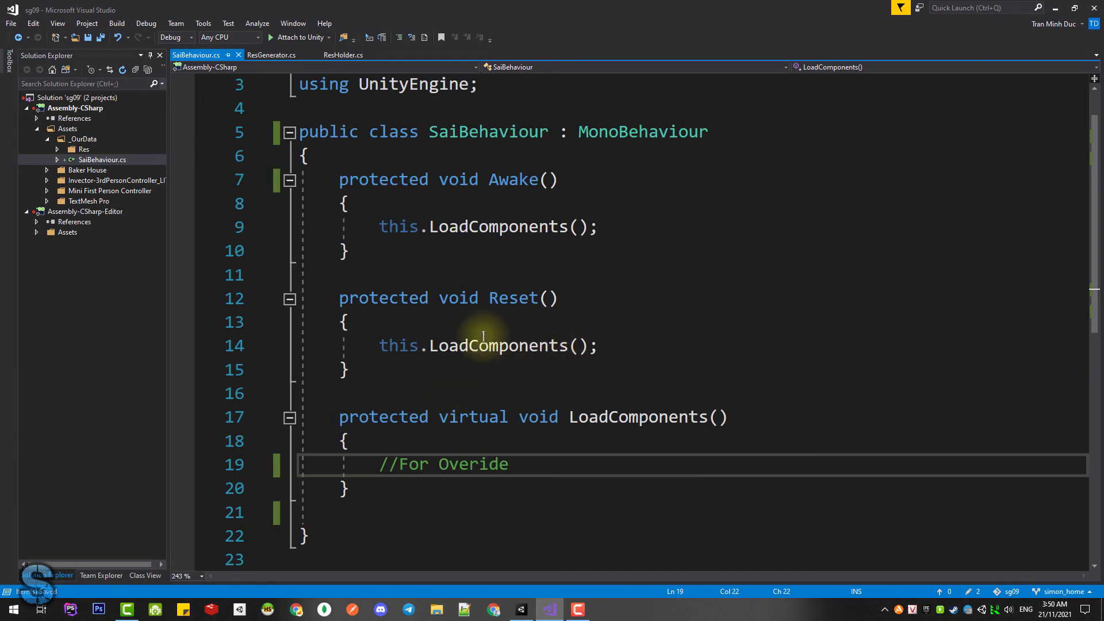
{"action": "left_click", "coordinate": [406, 500]}
{"action": "key", "text": "Delete"}
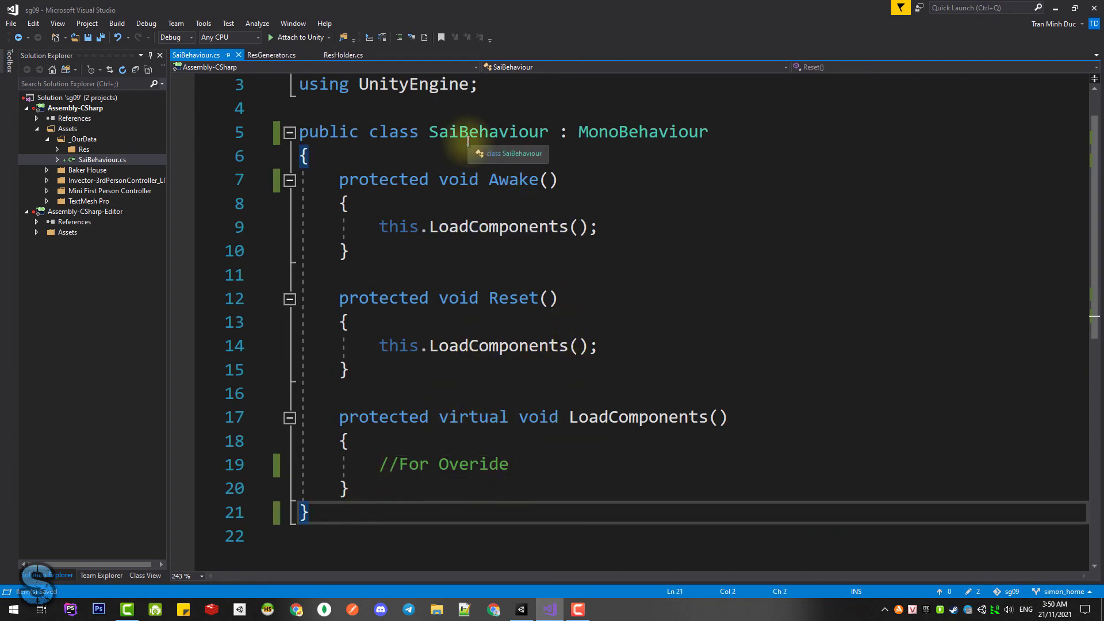
{"action": "double_click", "coordinate": [469, 132]}
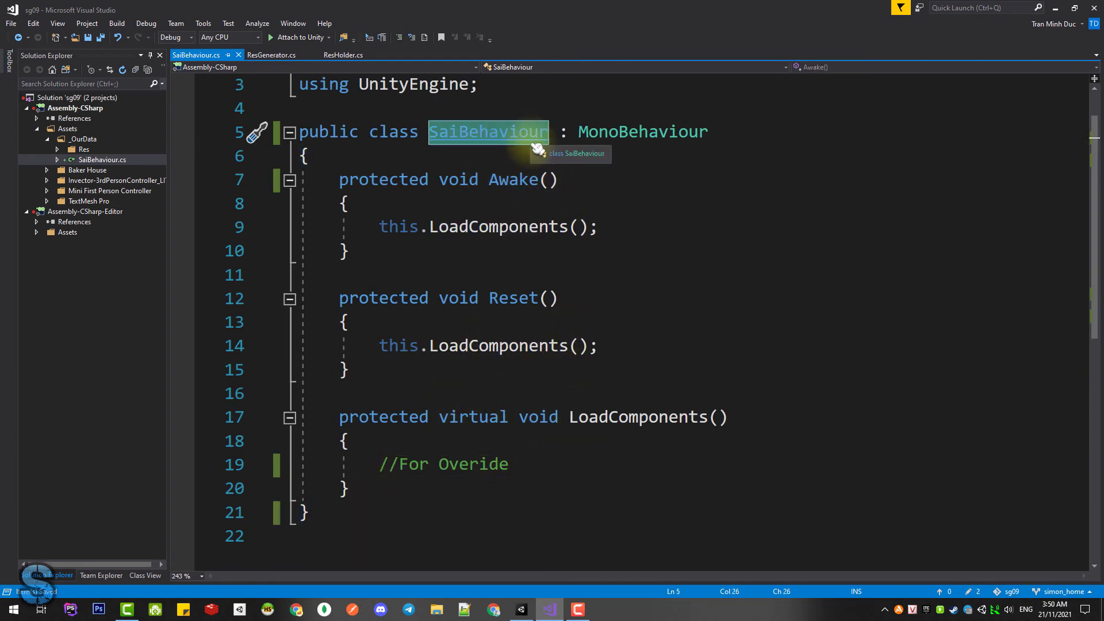
{"action": "key", "text": "ctrl+Tab"}
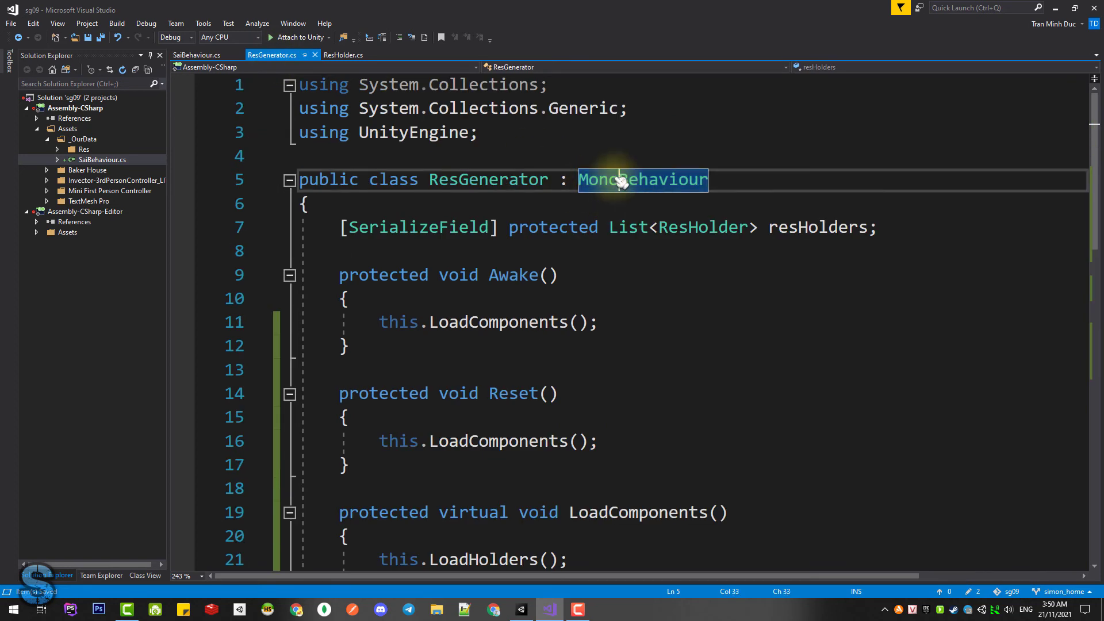
{"action": "key", "text": "ctrl+v"}
{"action": "key", "text": "ctrl+s"}
Delete ResGenerator's Awake and Reset, mark LoadComponents as override, and save.
{"action": "scroll", "coordinate": [678, 296], "scroll_direction": "down", "scroll_amount": 1}
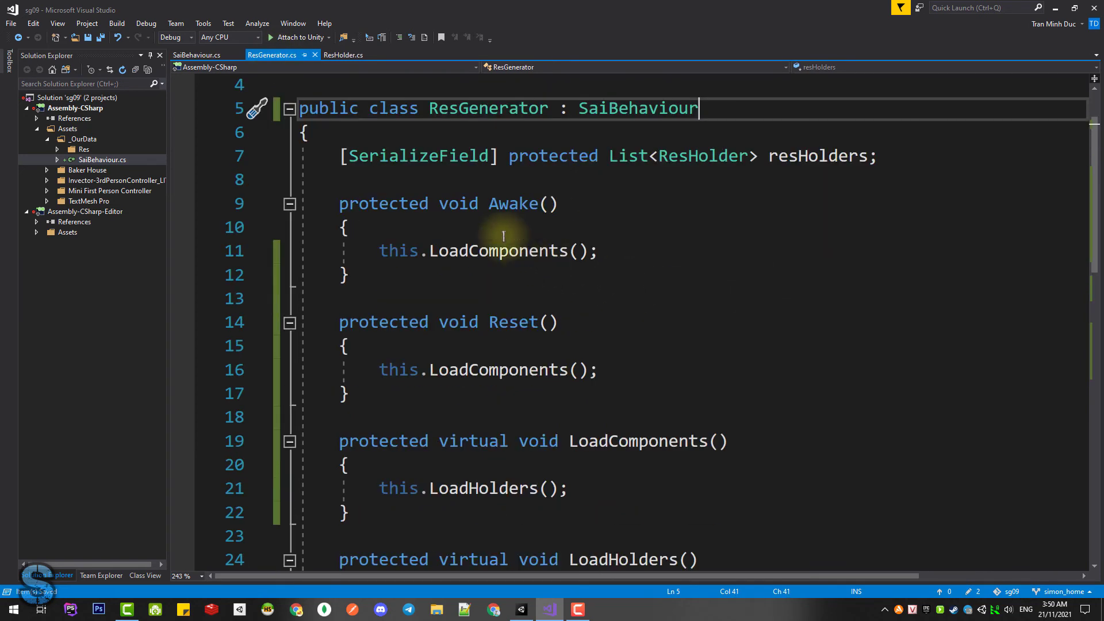
{"action": "mouse_move", "coordinate": [341, 179]}
{"action": "left_mouse_down"}
{"action": "mouse_move", "coordinate": [499, 373]}
{"action": "mouse_move", "coordinate": [506, 406]}
{"action": "left_mouse_up"}
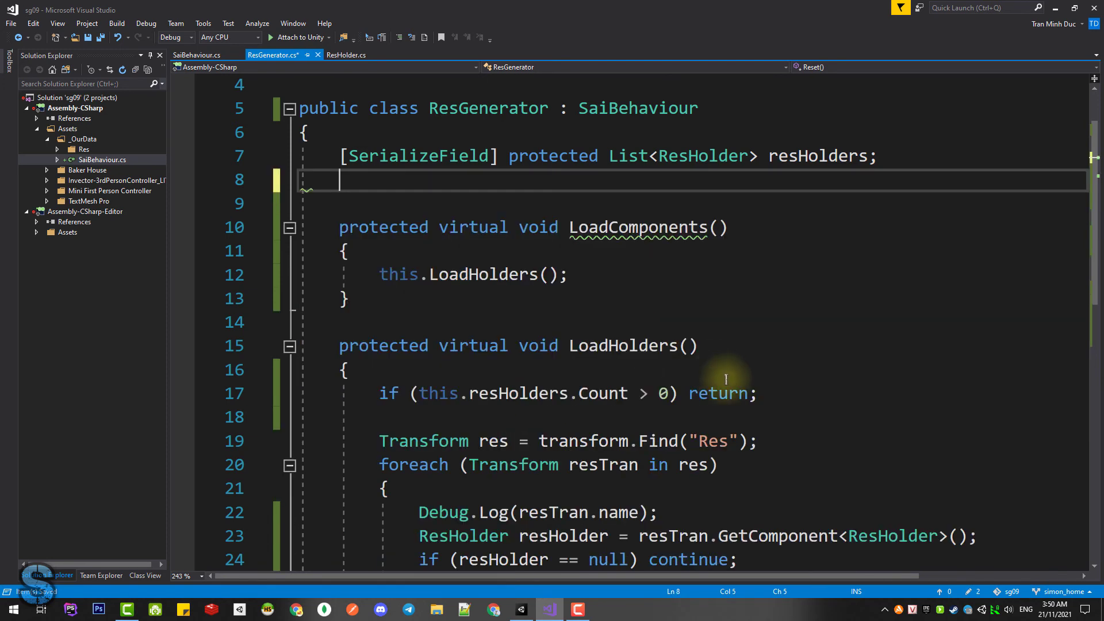
{"action": "key", "text": "Delete"}
{"action": "scroll", "coordinate": [638, 312], "scroll_direction": "up", "scroll_amount": 1}
{"action": "double_click", "coordinate": [480, 298]}
{"action": "type", "text": "ov"}
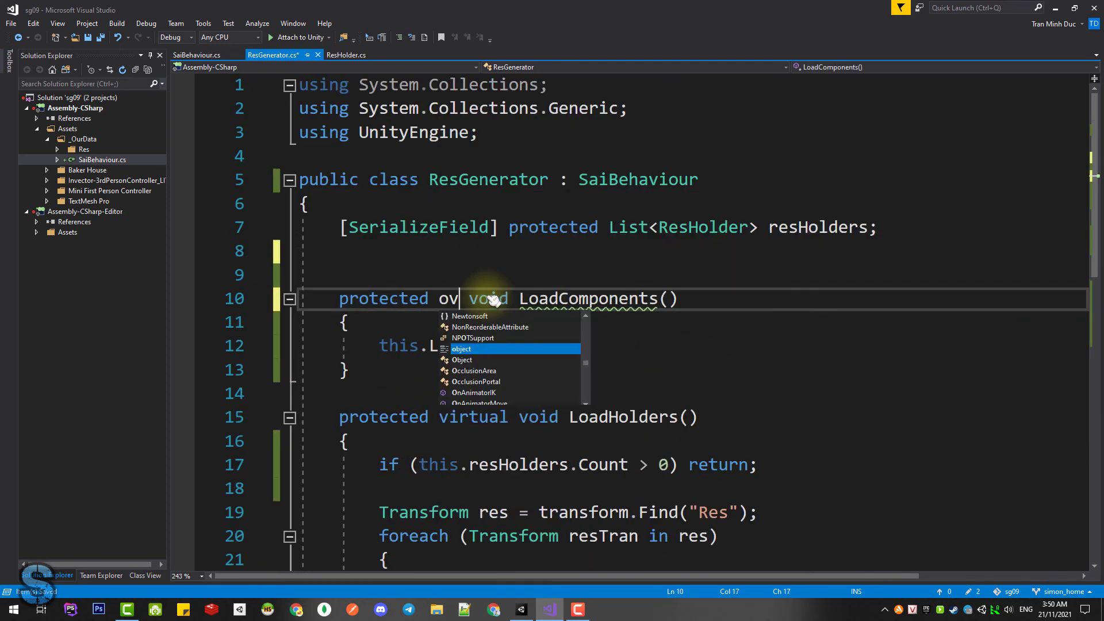
{"action": "key", "text": "Tab"}
{"action": "key", "text": "ctrl+s"}
{"action": "left_click", "coordinate": [475, 256]}
{"action": "key", "text": "Delete"}
{"action": "key", "text": "ctrl+s"}
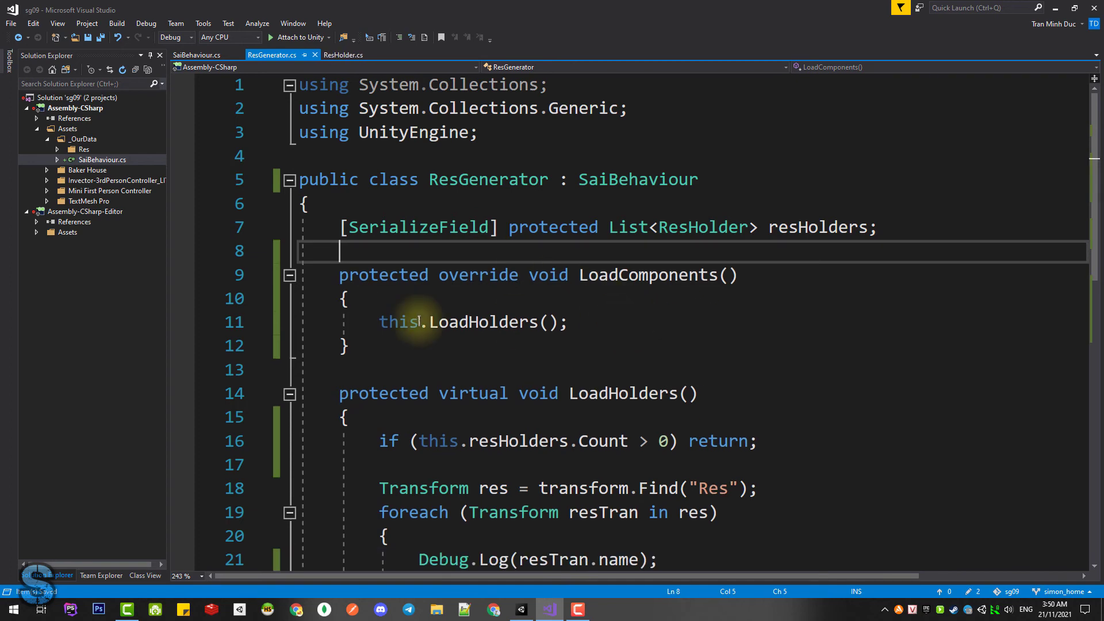
Look over the finished ResGenerator.cs and select the SaiBehaviour base class name.
{"action": "scroll", "coordinate": [542, 265], "scroll_direction": "down", "scroll_amount": 2}
{"action": "scroll", "coordinate": [488, 301], "scroll_direction": "down", "scroll_amount": 1}
{"action": "scroll", "coordinate": [483, 276], "scroll_direction": "up", "scroll_amount": 3}
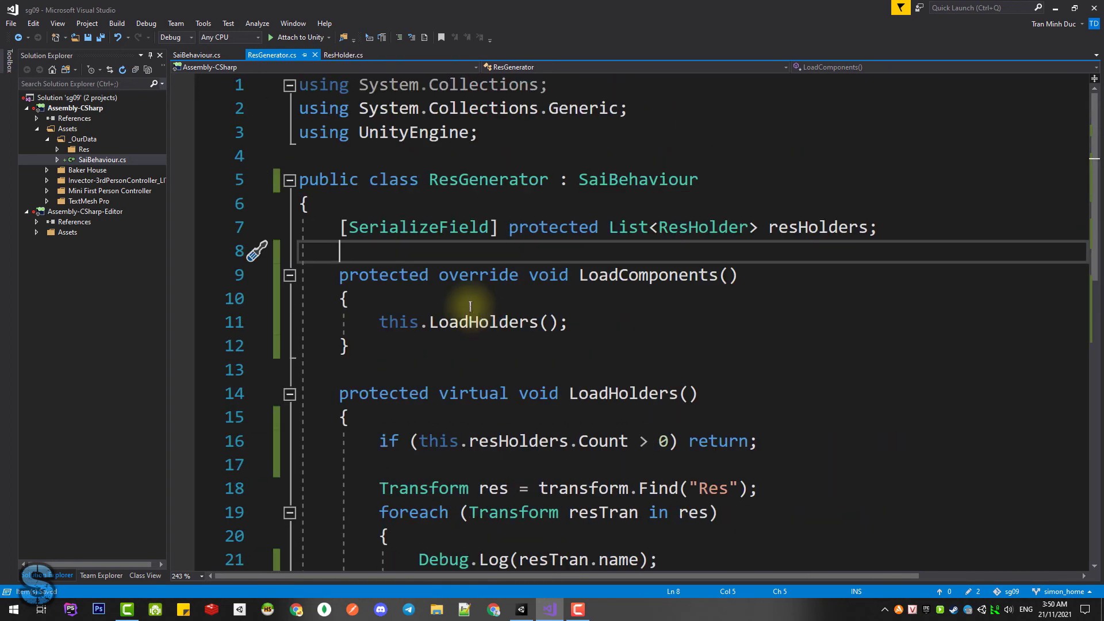
{"action": "scroll", "coordinate": [466, 323], "scroll_direction": "down", "scroll_amount": 3}
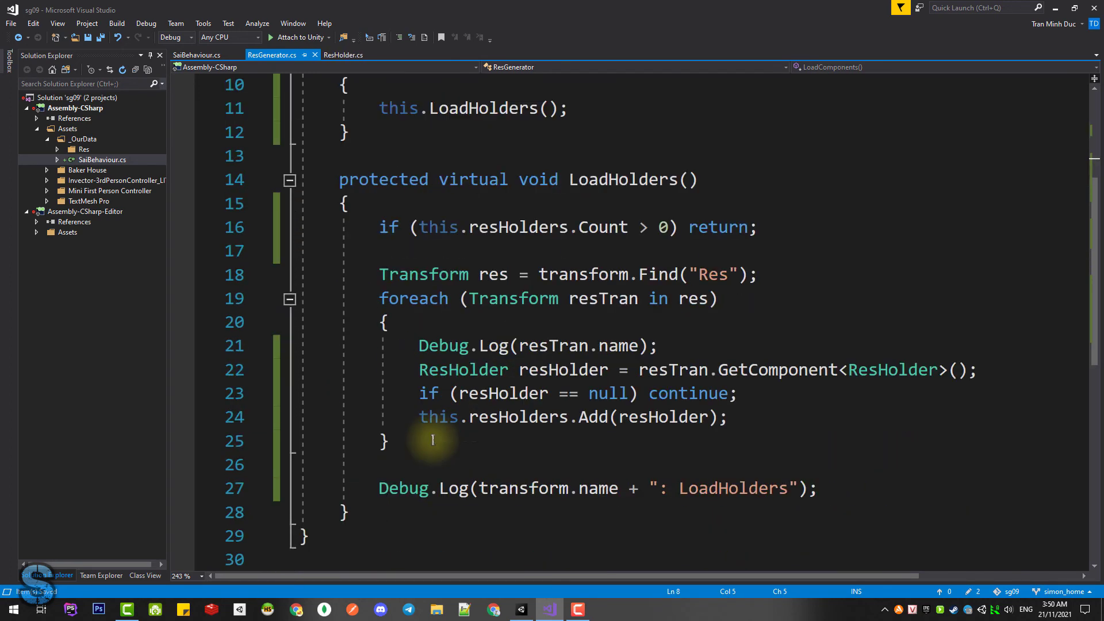
{"action": "scroll", "coordinate": [433, 374], "scroll_direction": "up", "scroll_amount": 1}
{"action": "scroll", "coordinate": [607, 198], "scroll_direction": "up", "scroll_amount": 1}
{"action": "scroll", "coordinate": [604, 236], "scroll_direction": "up", "scroll_amount": 1}
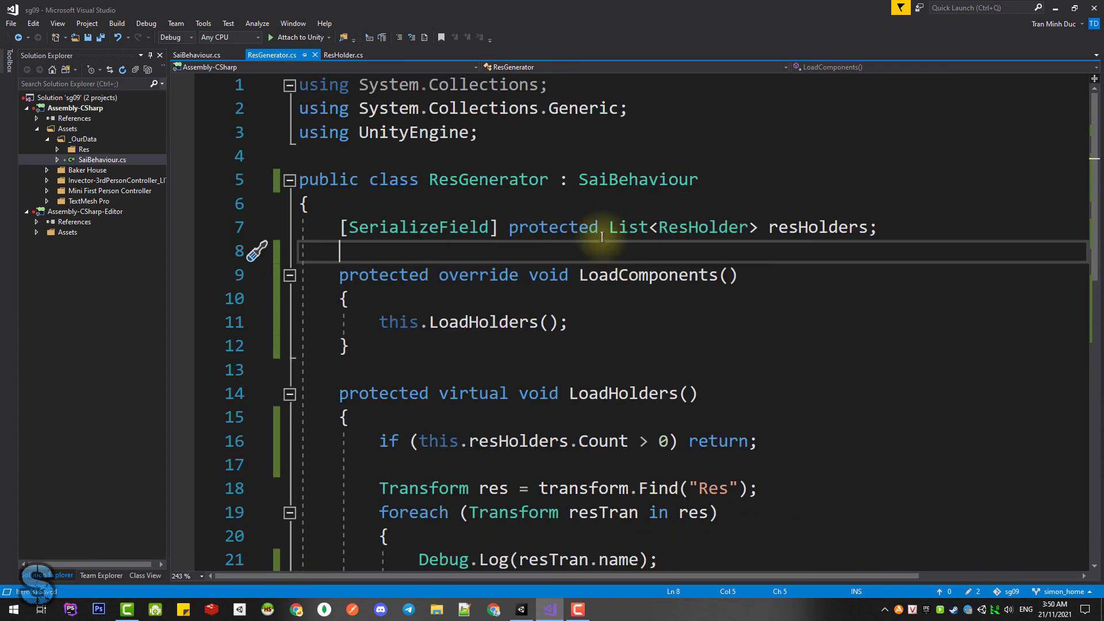
{"action": "double_click", "coordinate": [614, 180]}
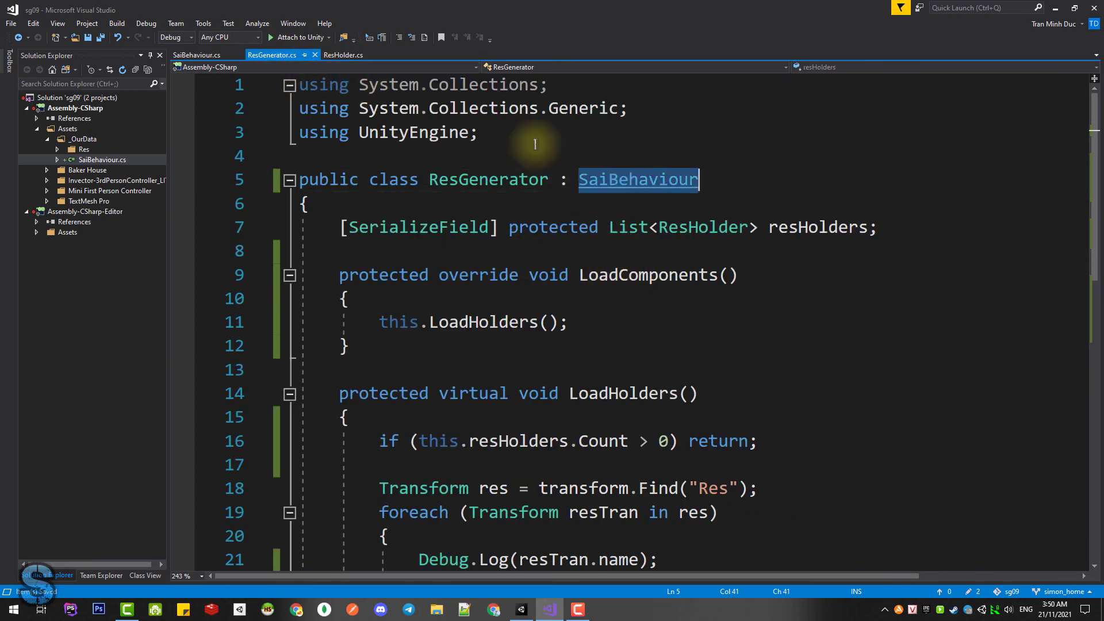
In ResHolder.cs, replace the MonoBehaviour base class with SaiBehaviour and save.
{"action": "left_click", "coordinate": [344, 56]}
{"action": "scroll", "coordinate": [633, 230], "scroll_direction": "up", "scroll_amount": 2}
{"action": "double_click", "coordinate": [630, 180]}
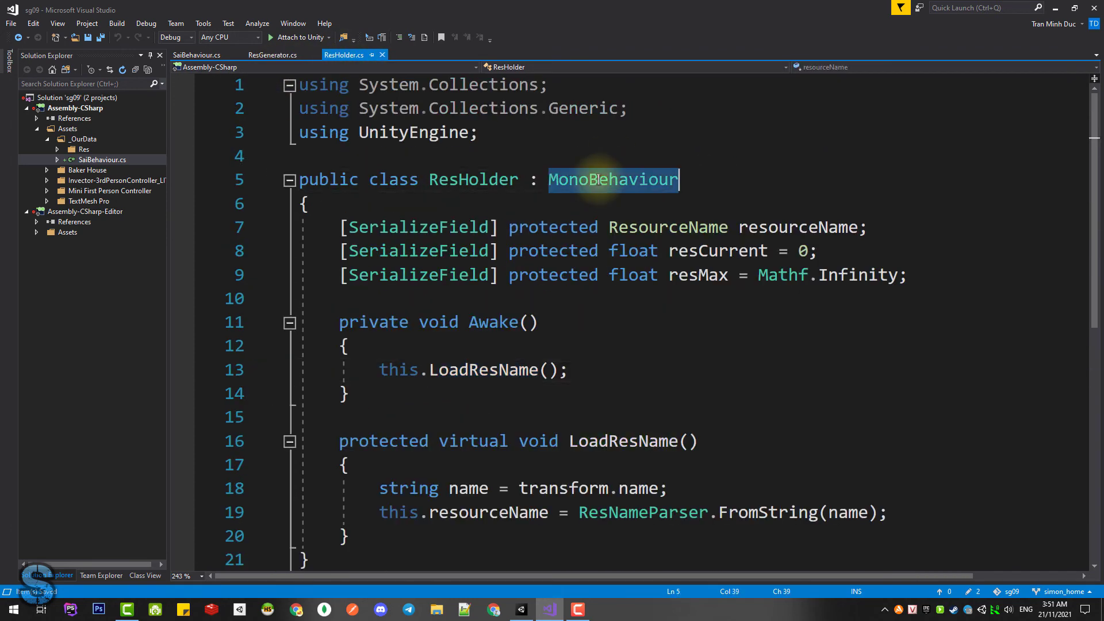
{"action": "key", "text": "ctrl+v"}
{"action": "key", "text": "ctrl+s"}
Add a protected override LoadComponents method below Awake in ResHolder.
{"action": "scroll", "coordinate": [526, 313], "scroll_direction": "down", "scroll_amount": 1}
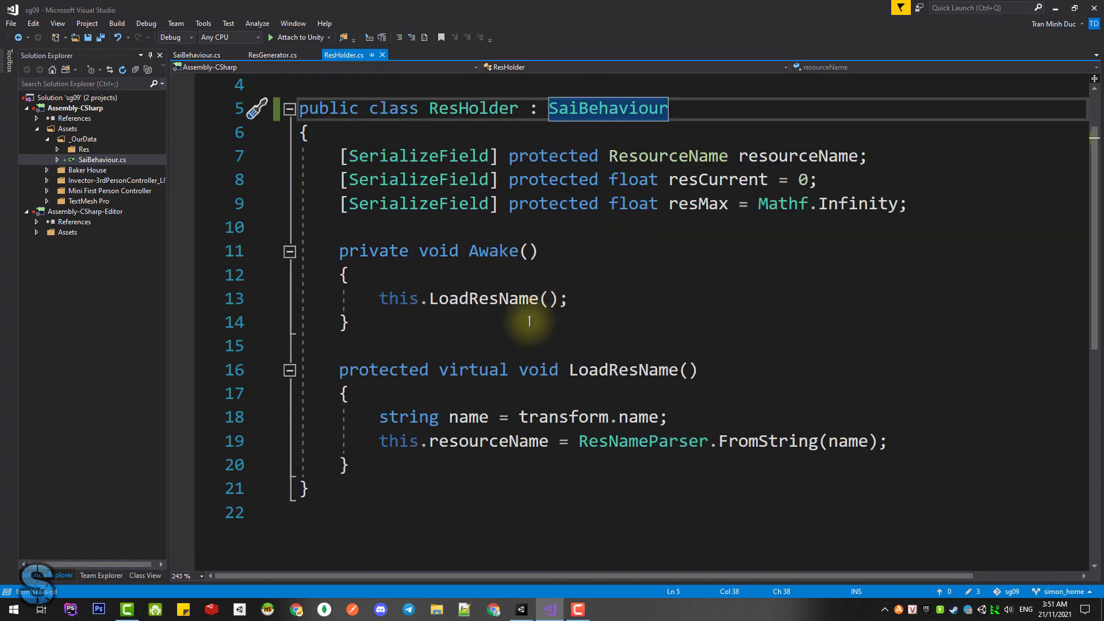
{"action": "left_click", "coordinate": [433, 332]}
{"action": "key", "text": "Return"}
{"action": "key", "text": "Return"}
{"action": "type", "text": "prote"}
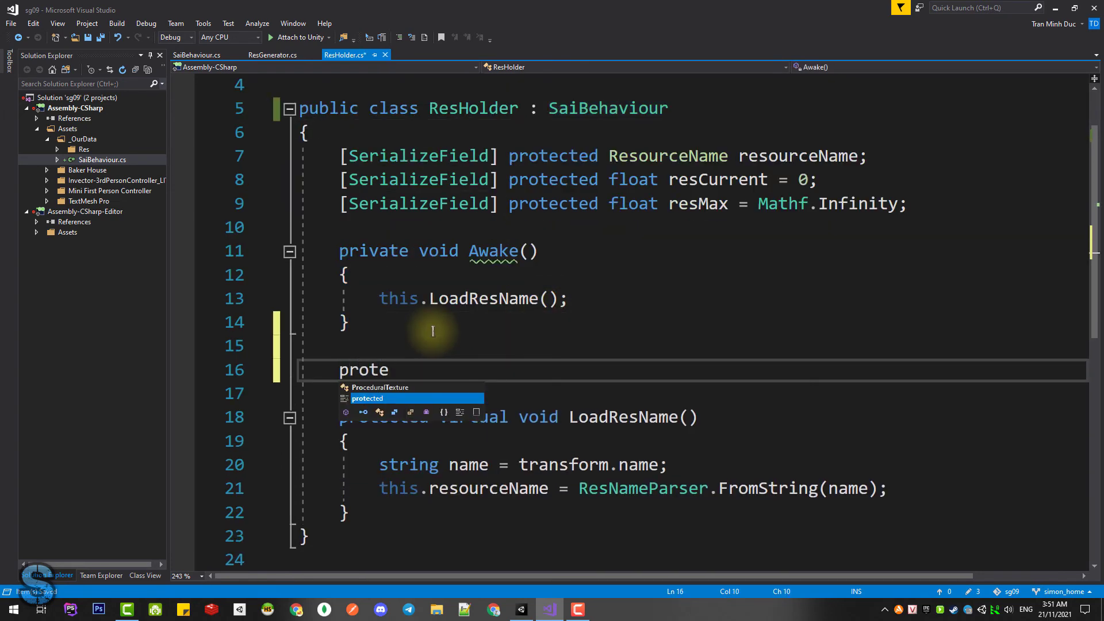
{"action": "type", "text": "cted override void Load"}
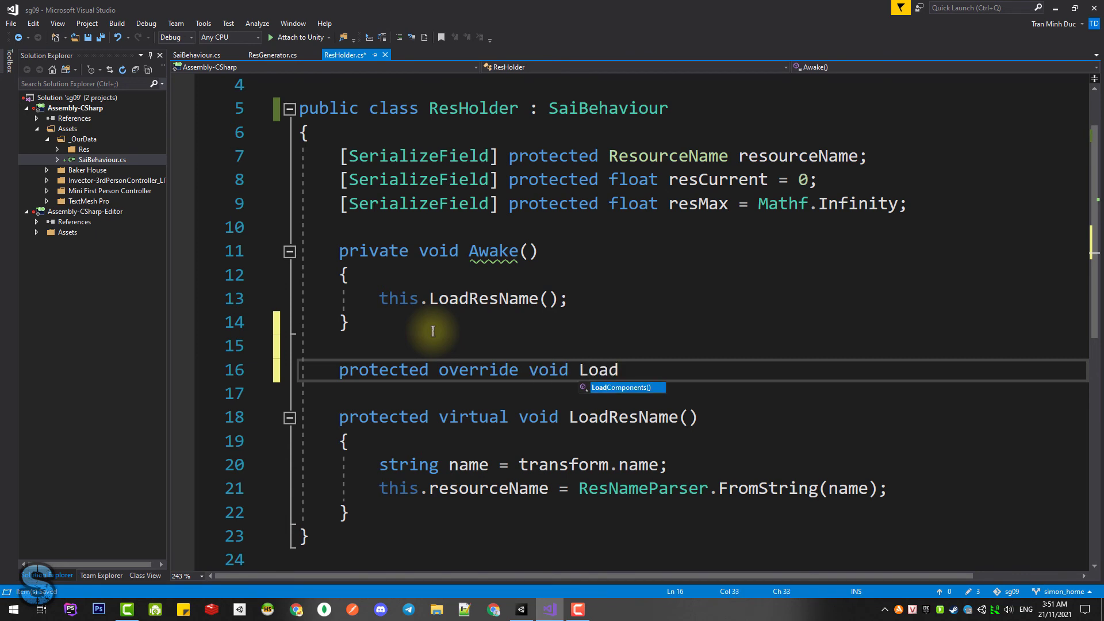
{"action": "key", "text": "Tab"}
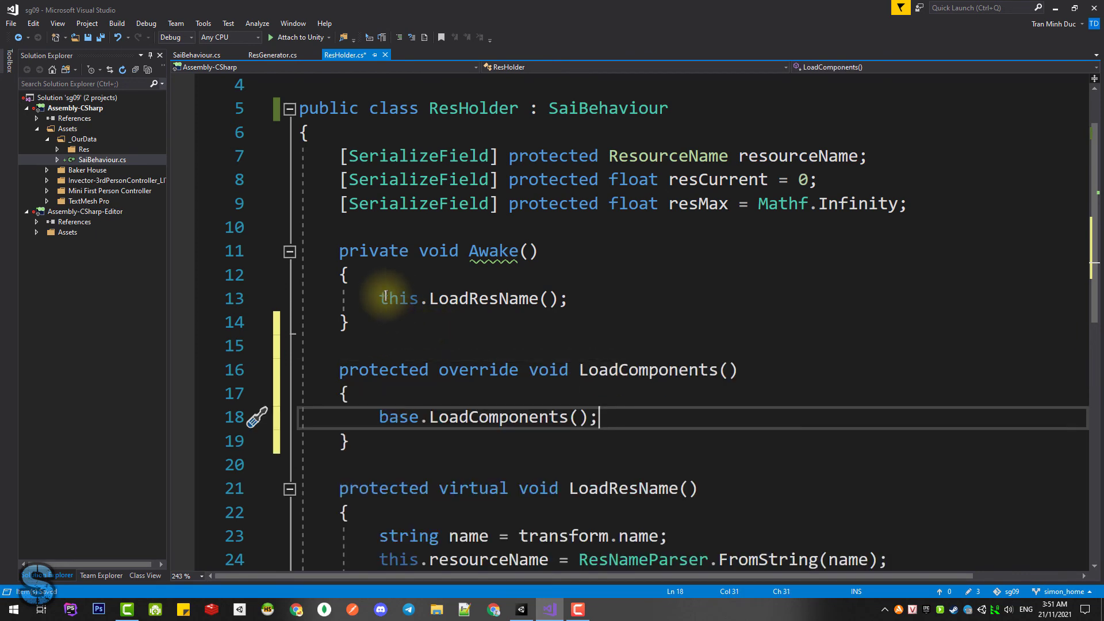
Move the LoadResName call into LoadComponents, delete the Awake method, and save ResHolder.cs.
{"action": "mouse_move", "coordinate": [381, 299]}
{"action": "left_mouse_down"}
{"action": "mouse_move", "coordinate": [514, 280]}
{"action": "mouse_move", "coordinate": [572, 299]}
{"action": "left_mouse_up"}
{"action": "key", "text": "ctrl+c"}
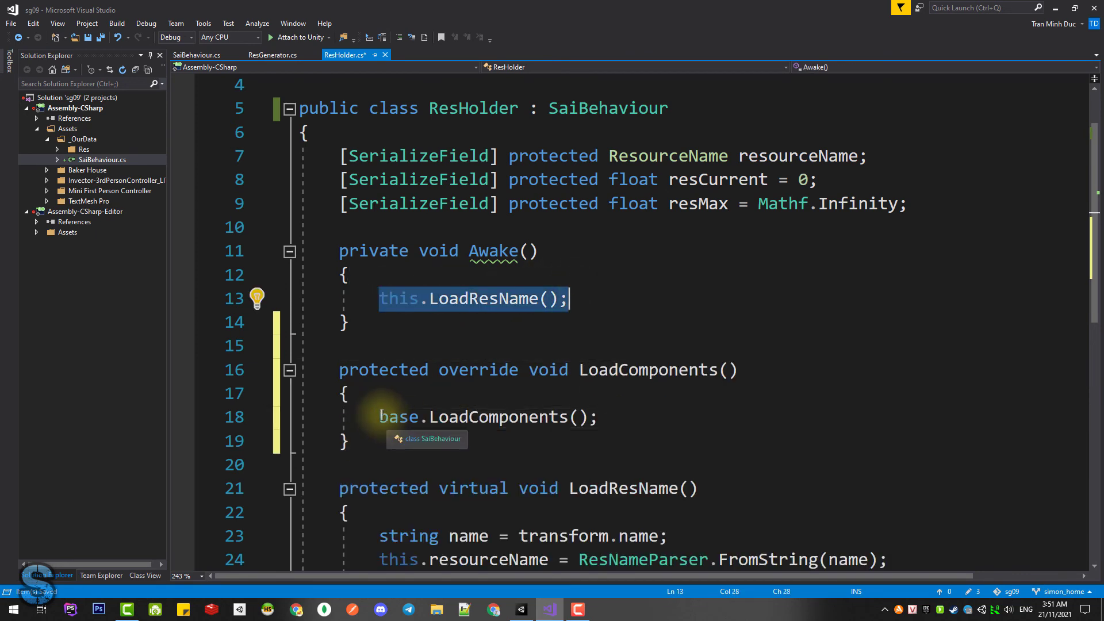
{"action": "left_click_drag", "start_coordinate": [381, 417], "coordinate": [598, 417]}
{"action": "key", "text": "ctrl+v"}
{"action": "left_click", "coordinate": [451, 254]}
{"action": "key", "text": "ctrl+x"}
{"action": "key", "text": "ctrl+x"}
{"action": "key", "text": "ctrl+x"}
{"action": "key", "text": "ctrl+x"}
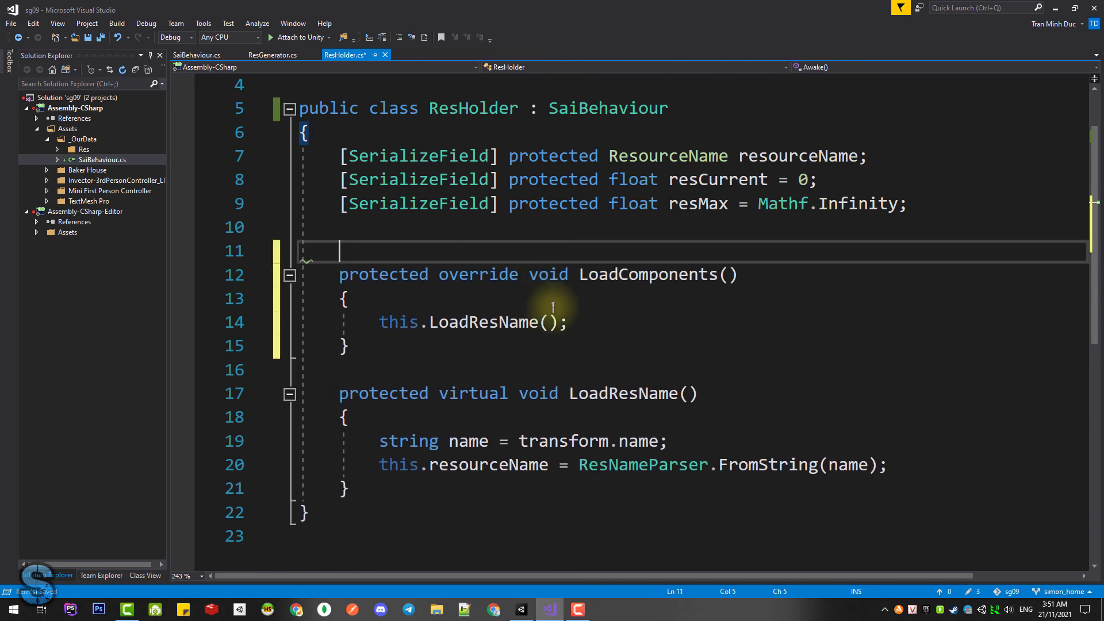
{"action": "key", "text": "ctrl+x"}
{"action": "key", "text": "ctrl+s"}
{"action": "left_click", "coordinate": [620, 321]}
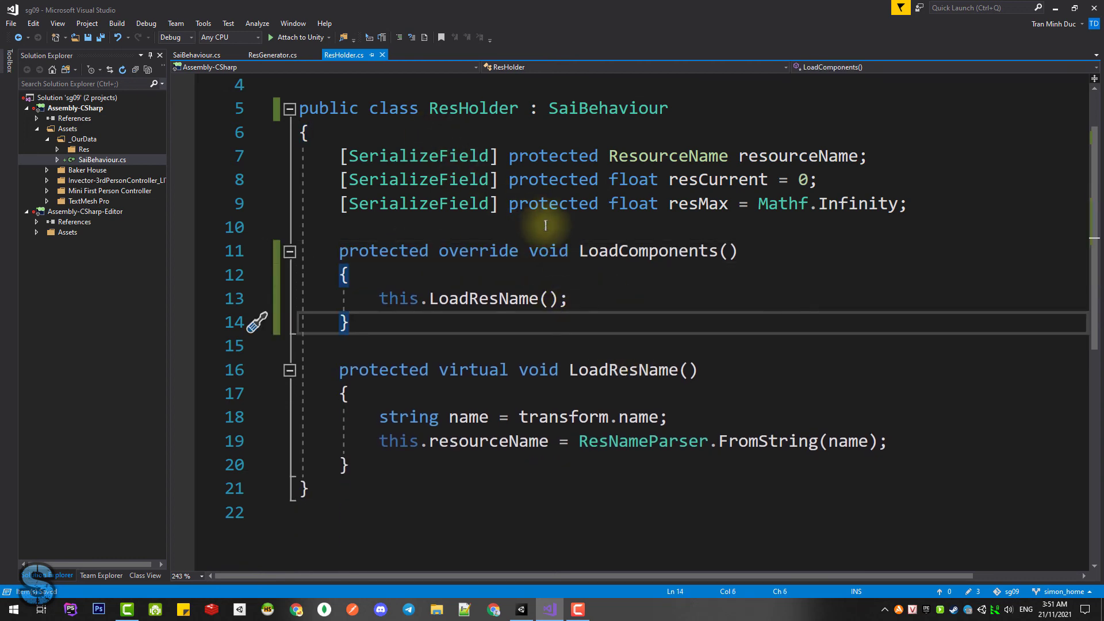
Make SaiBehaviour's Awake and Reset methods virtual.
{"action": "left_click", "coordinate": [272, 54]}
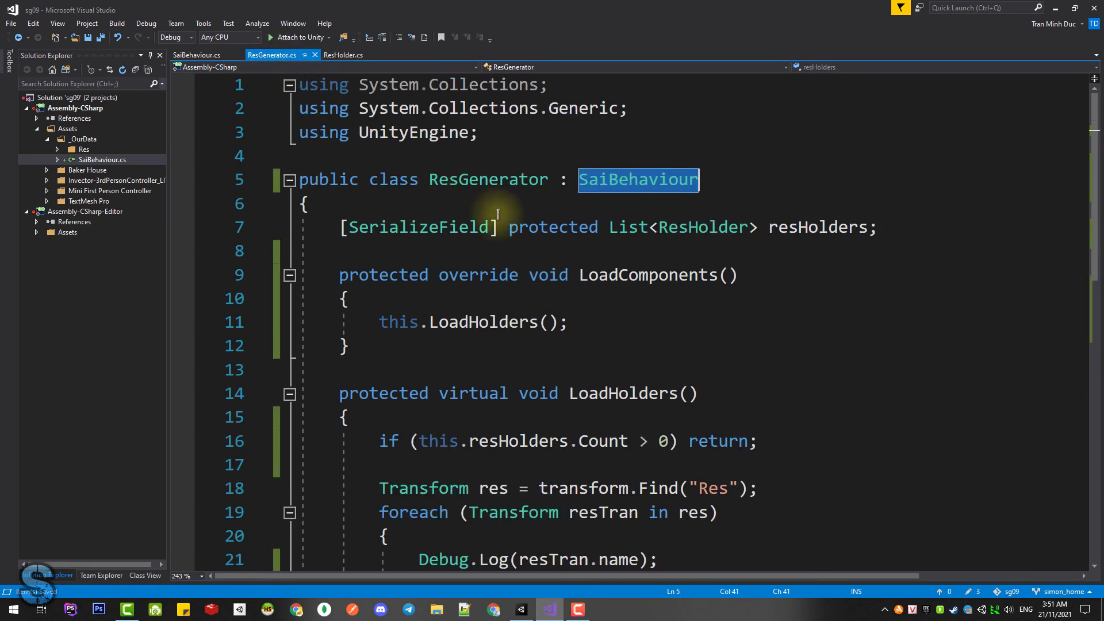
{"action": "left_click", "coordinate": [630, 310]}
{"action": "left_click", "coordinate": [196, 55]}
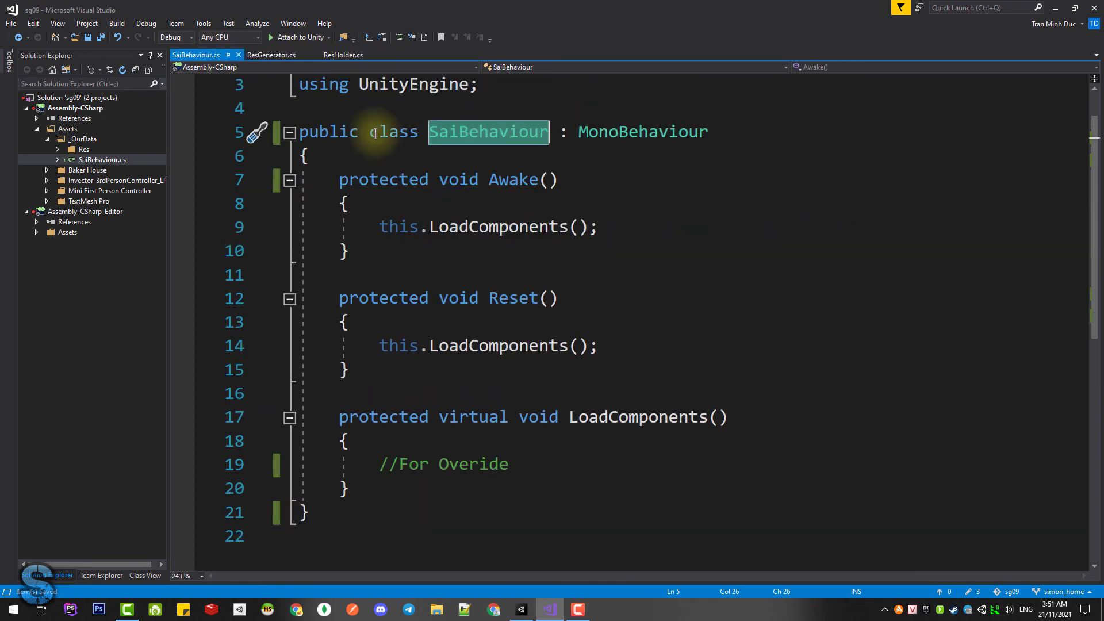
{"action": "left_click", "coordinate": [380, 181]}
{"action": "type", "text": "v"}
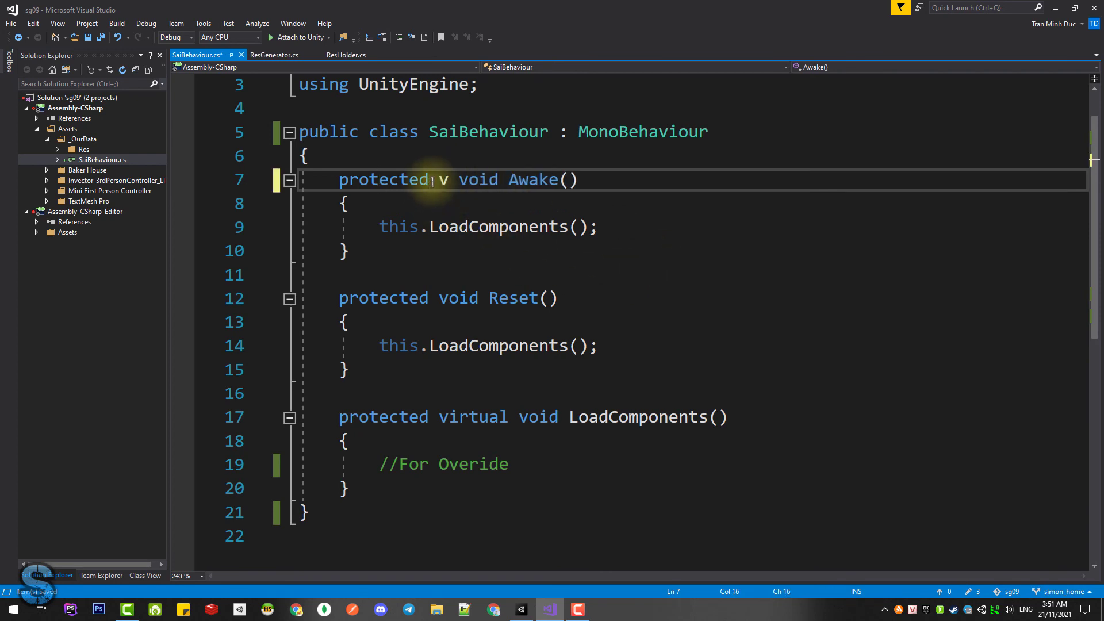
{"action": "type", "text": "irtual"}
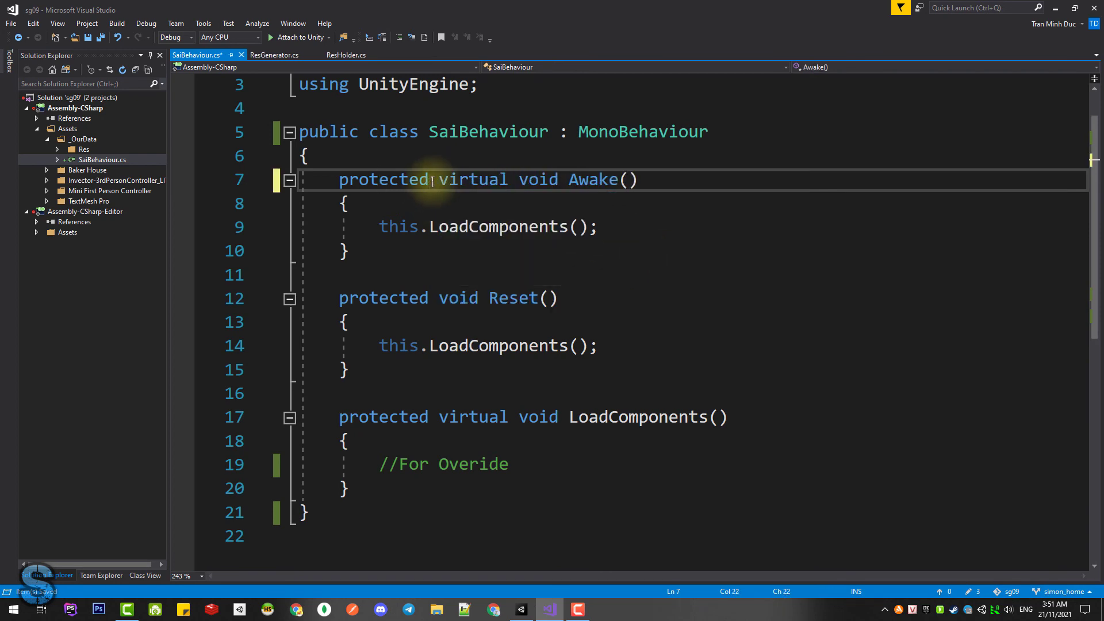
{"action": "double_click", "coordinate": [460, 180]}
{"action": "key", "text": "ctrl+c"}
{"action": "left_click", "coordinate": [439, 297]}
{"action": "key", "text": "ctrl+v"}
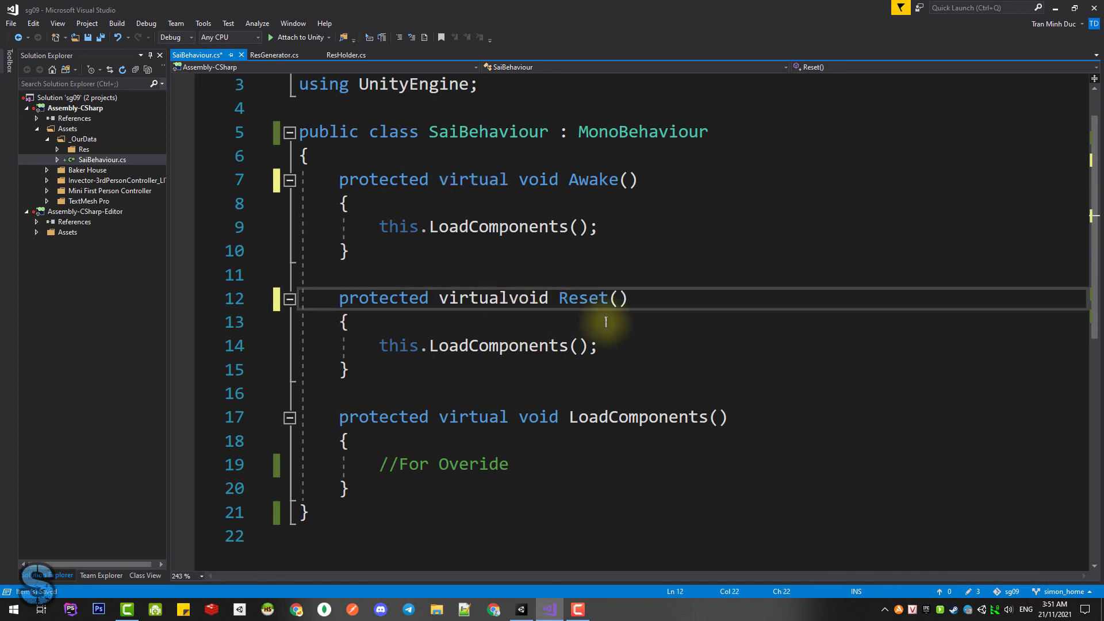
Add a trial protected override Awake calling base.Awake in ResGenerator.cs.
{"action": "left_click", "coordinate": [272, 55]}
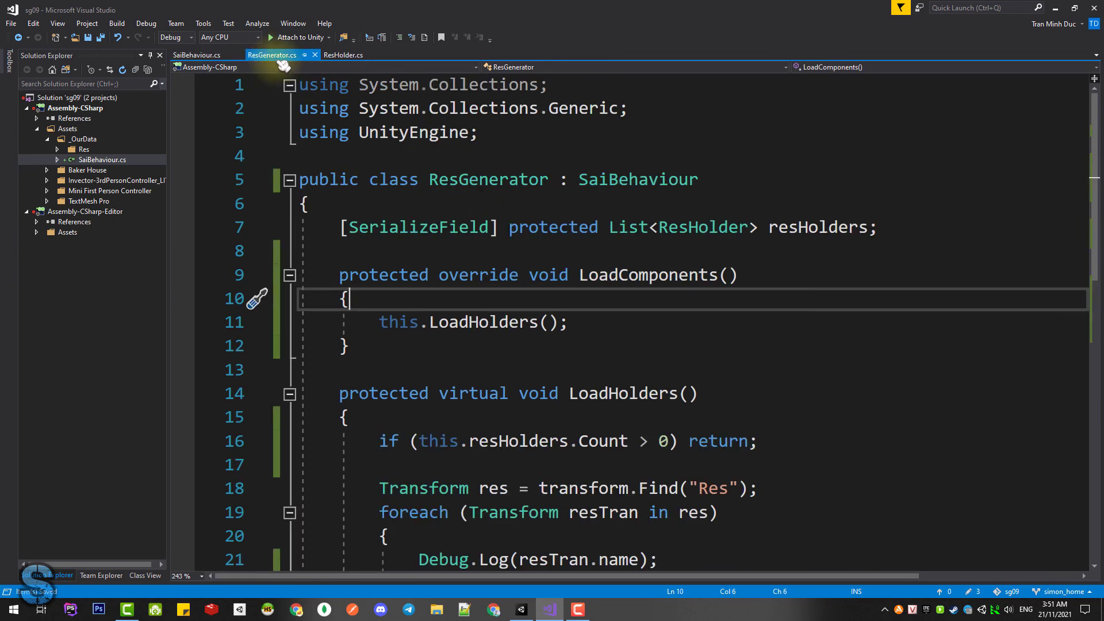
{"action": "left_click", "coordinate": [484, 253]}
{"action": "key", "text": "Return"}
{"action": "key", "text": "Return"}
{"action": "key", "text": "Up"}
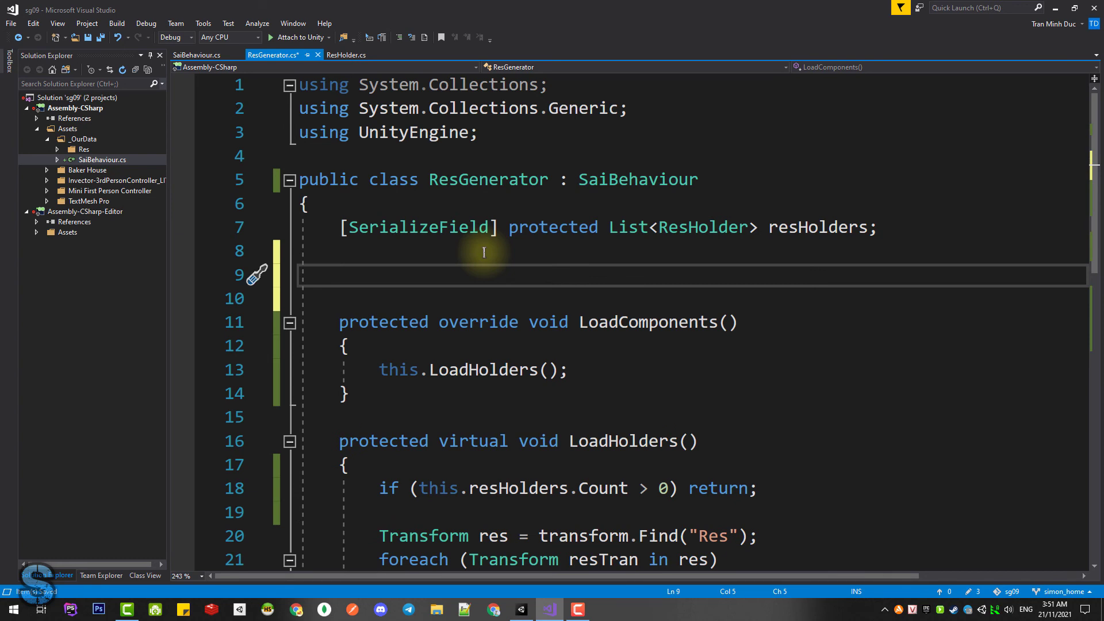
{"action": "type", "text": "prote"}
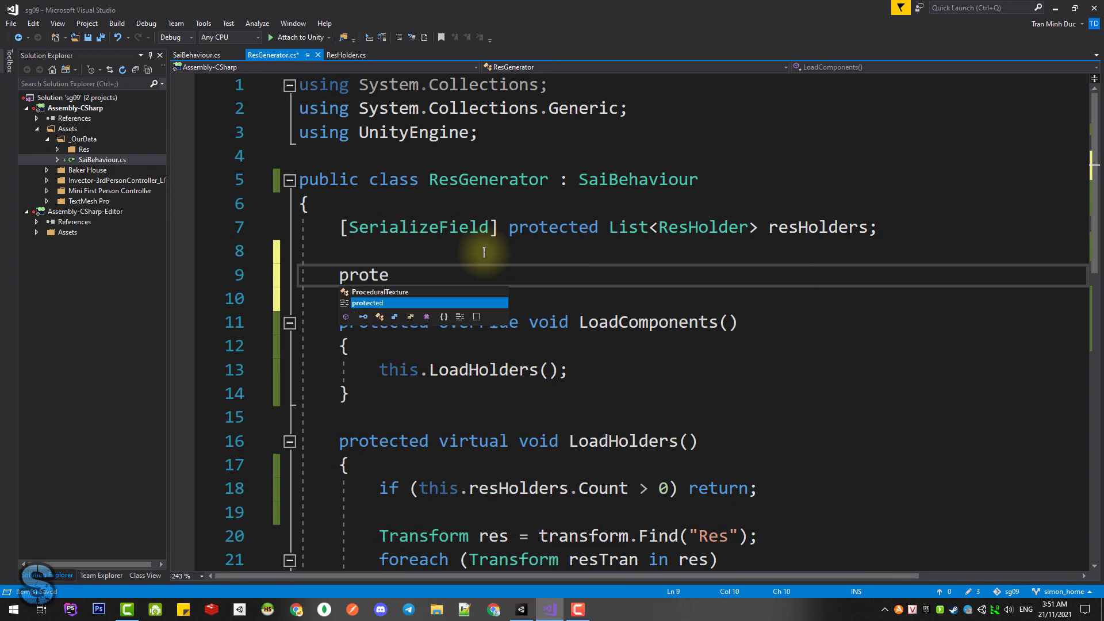
{"action": "type", "text": "cted override void A"}
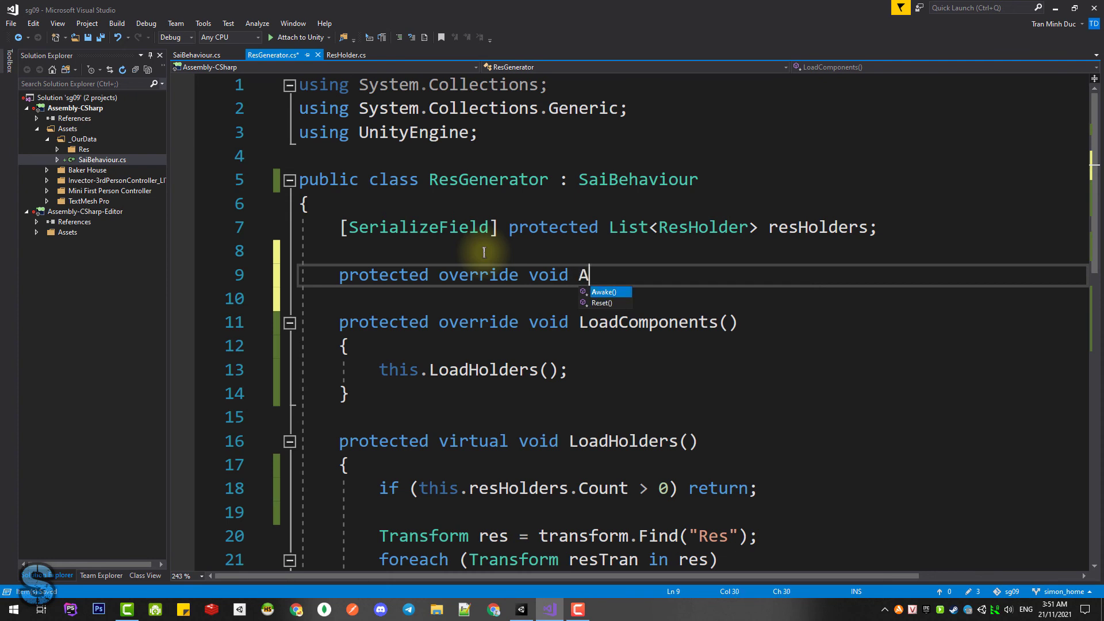
{"action": "key", "text": "Tab"}
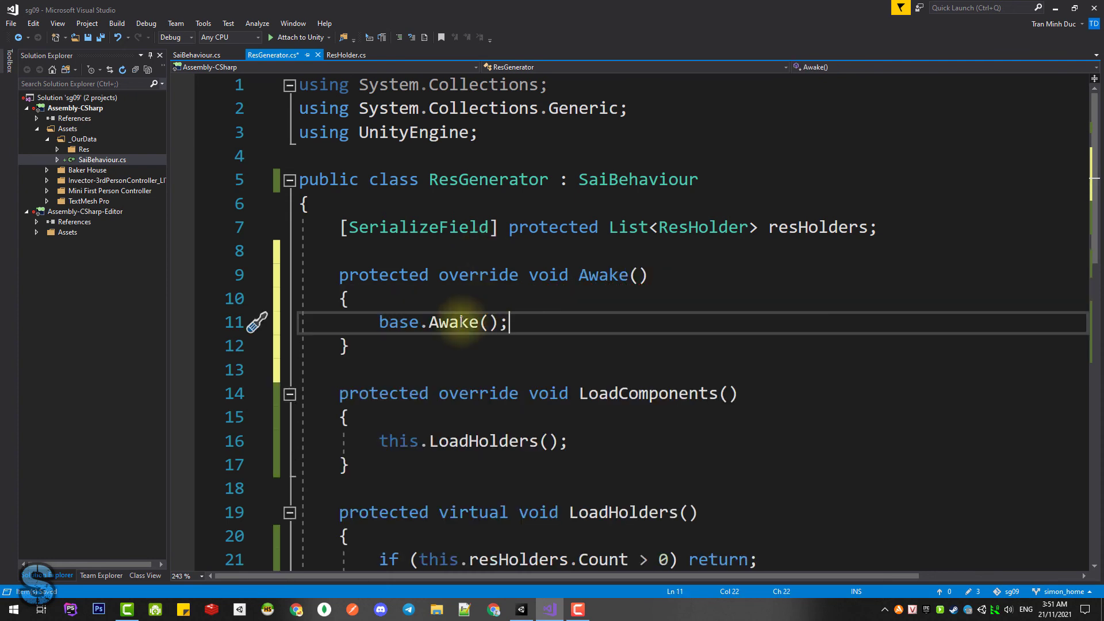
{"action": "key", "text": "Return"}
{"action": "type", "text": "asdf"}
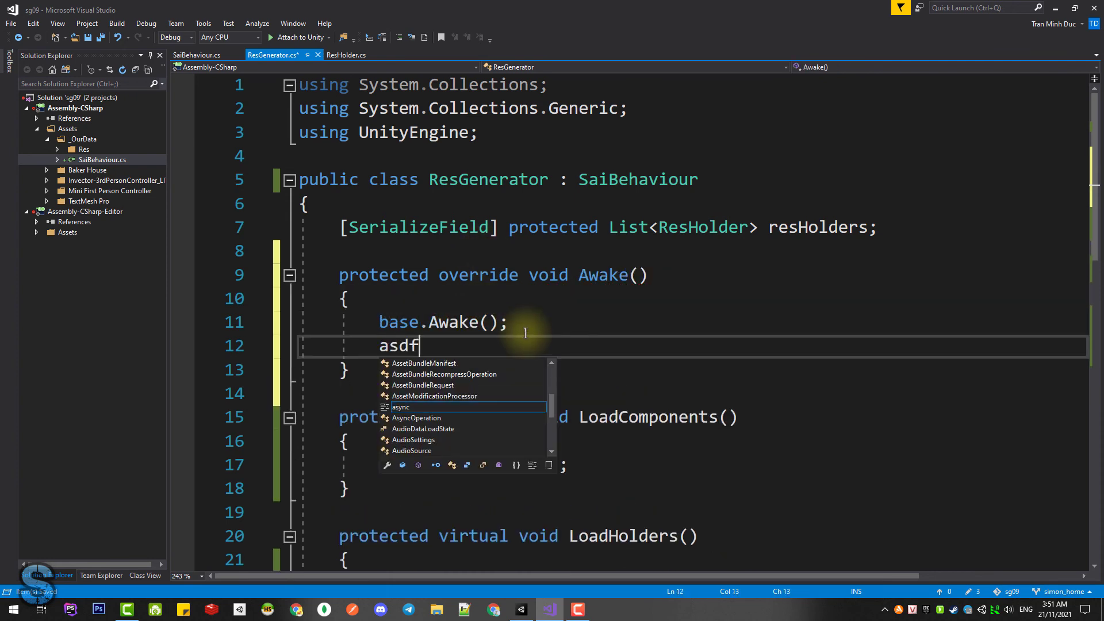
{"action": "key", "text": "ctrl+x"}
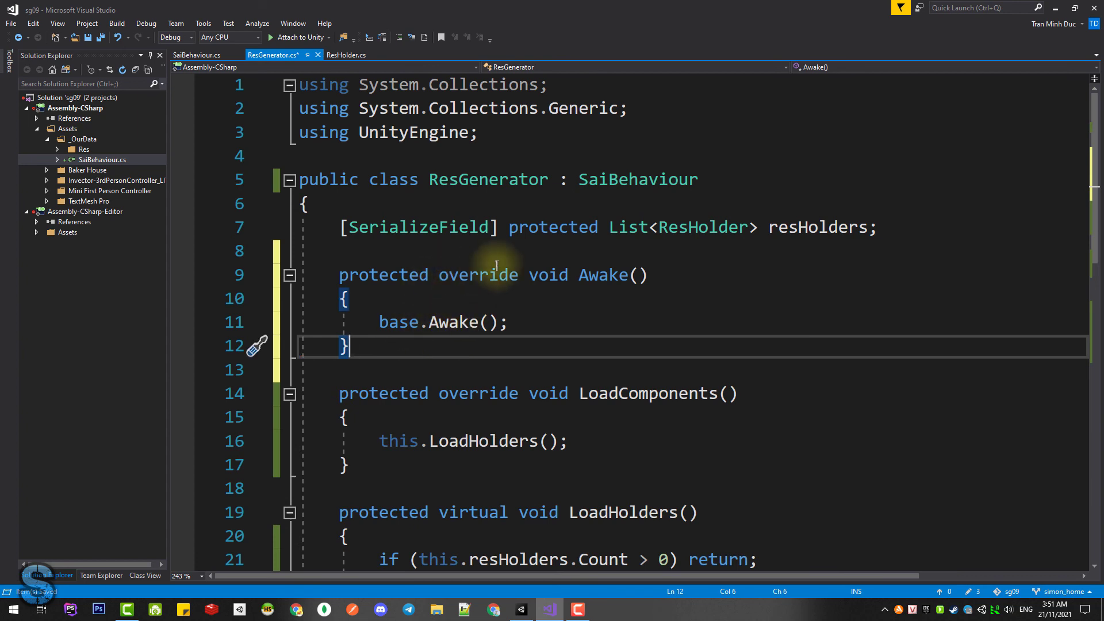
{"action": "left_click", "coordinate": [454, 257], "text": "shift"}
Delete the trial Awake override, save ResGenerator.cs, and check LoadComponents and the virtual Reset.
{"action": "key", "text": "Delete"}
{"action": "key", "text": "ctrl+s"}
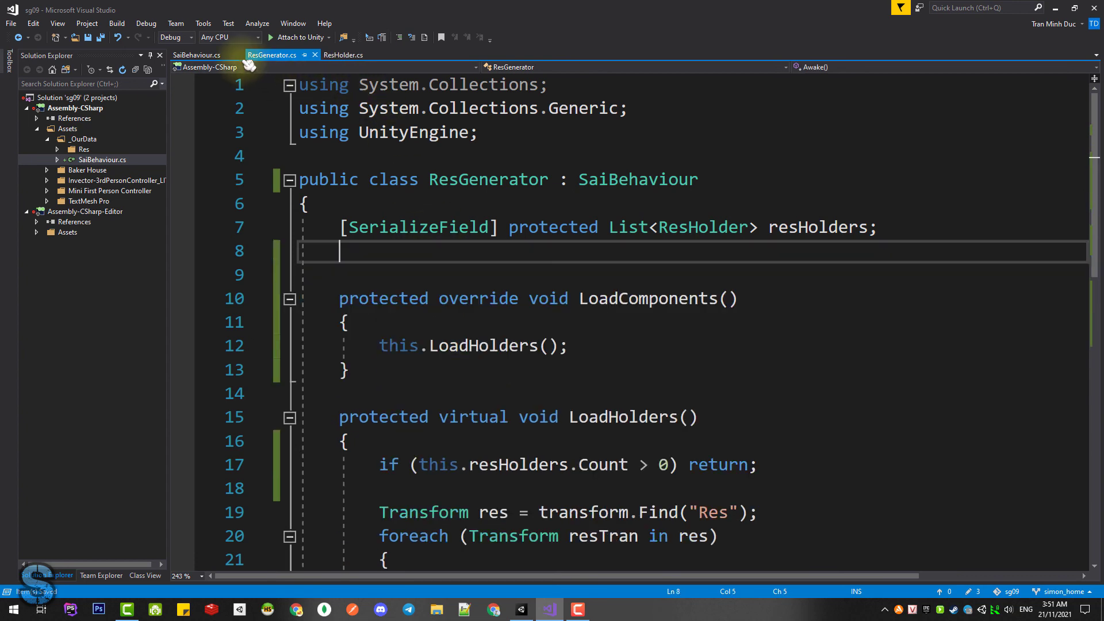
{"action": "left_click", "coordinate": [219, 55]}
{"action": "left_click", "coordinate": [271, 56]}
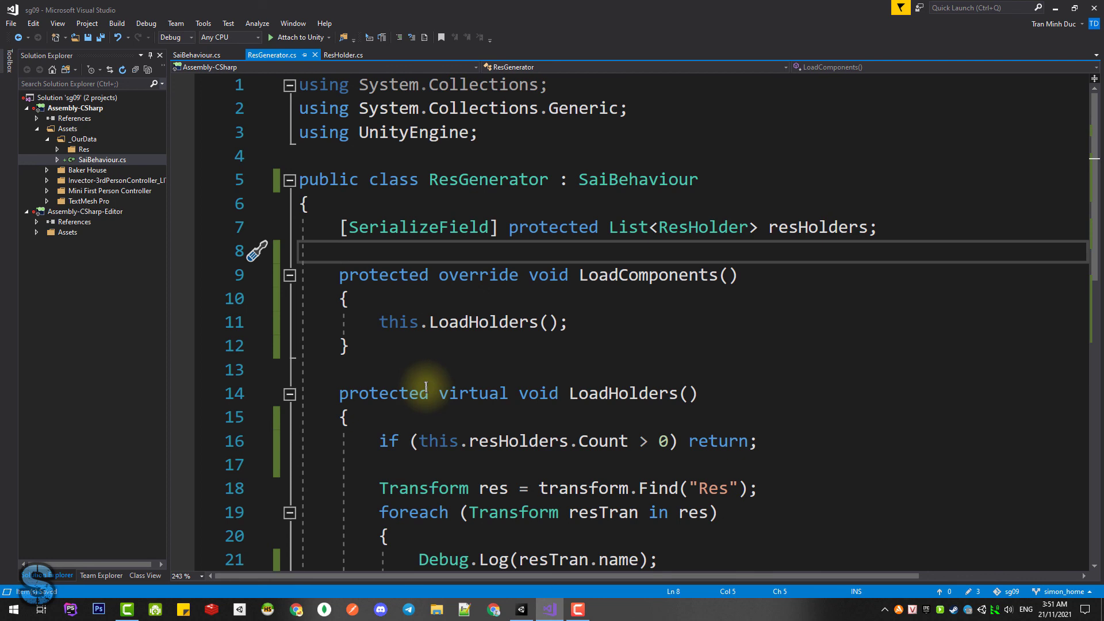
{"action": "left_click", "coordinate": [356, 345]}
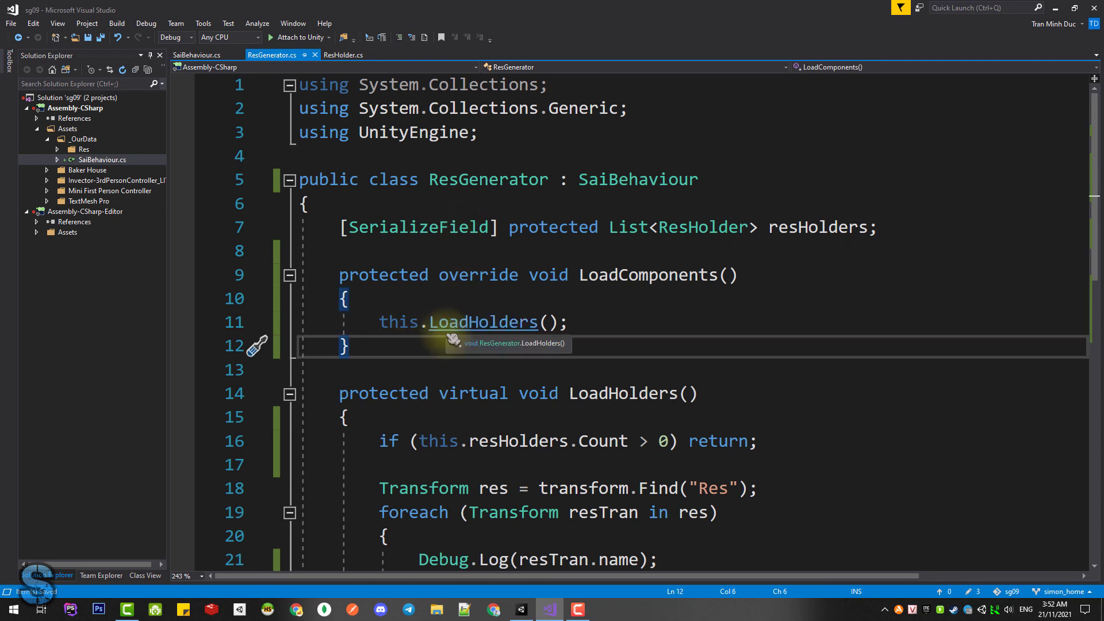
{"action": "left_click", "coordinate": [381, 298]}
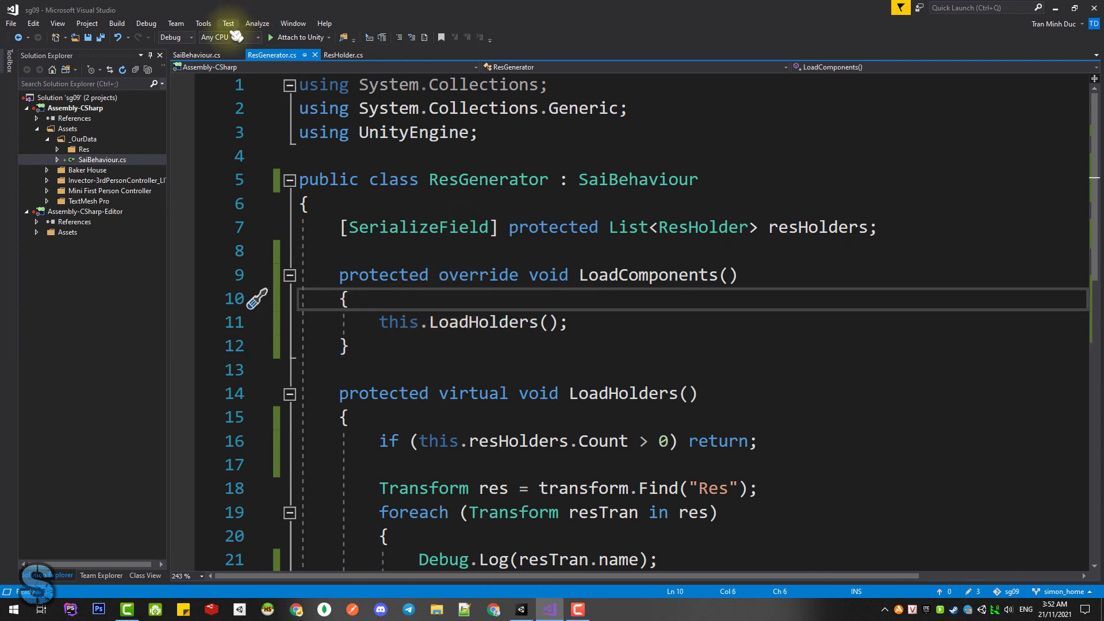
{"action": "left_click", "coordinate": [214, 54]}
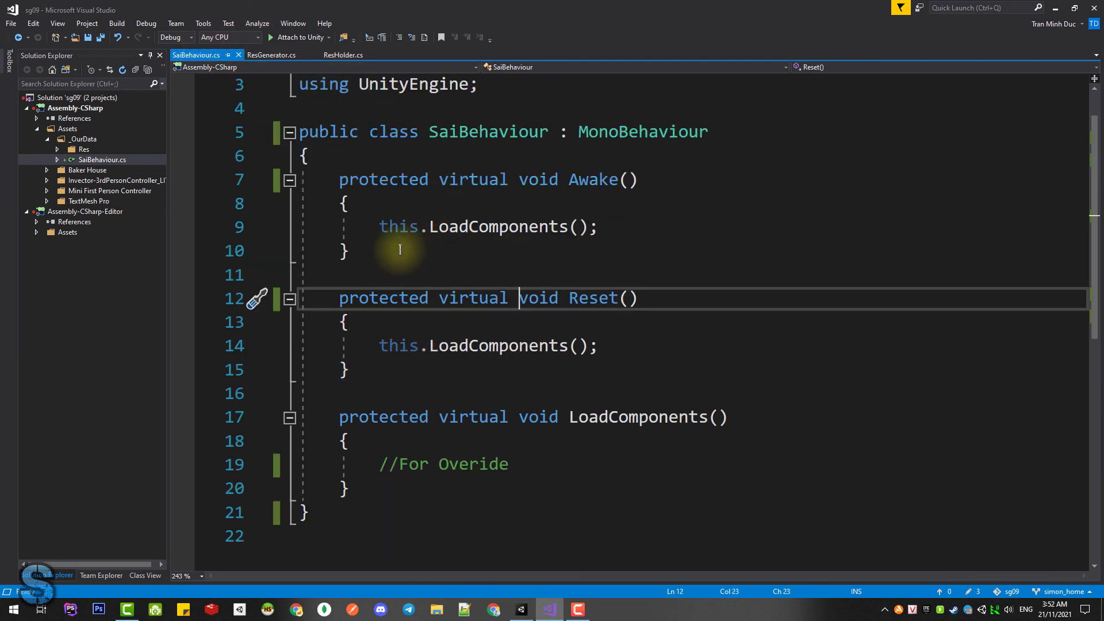
{"action": "left_click", "coordinate": [397, 251]}
{"action": "left_click", "coordinate": [271, 55]}
Review the LoadHolders method and SaiBehaviour references, then bring Unity forward to recompile.
{"action": "scroll", "coordinate": [534, 268], "scroll_direction": "down", "scroll_amount": 1}
{"action": "scroll", "coordinate": [534, 267], "scroll_direction": "down", "scroll_amount": 1}
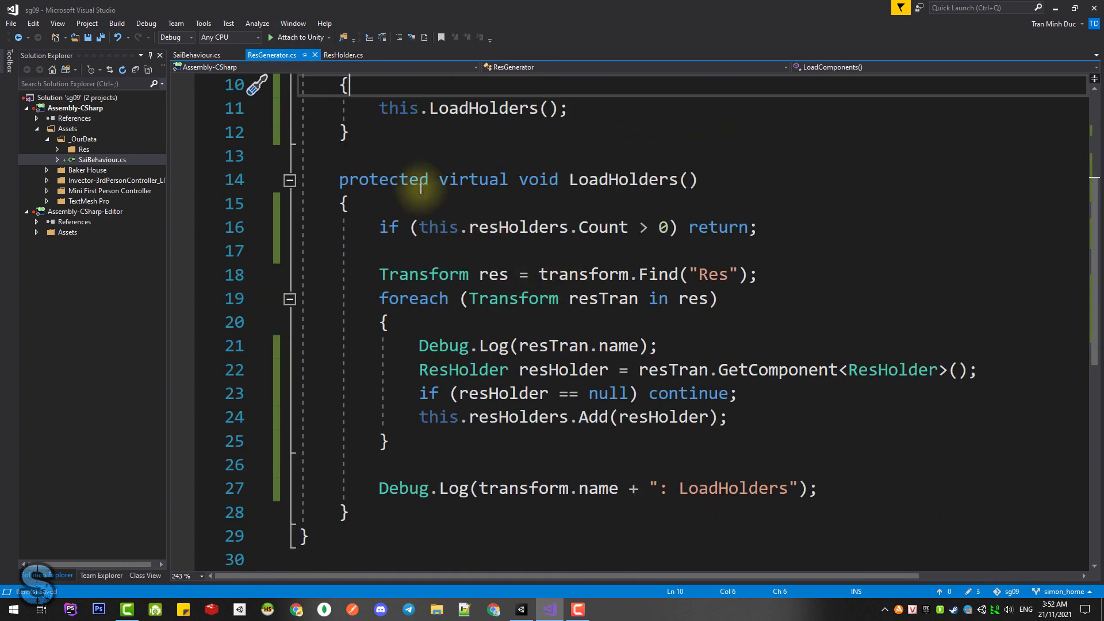
{"action": "left_click", "coordinate": [403, 156]}
{"action": "scroll", "coordinate": [489, 455], "scroll_direction": "down", "scroll_amount": 2}
{"action": "left_click", "coordinate": [415, 373]}
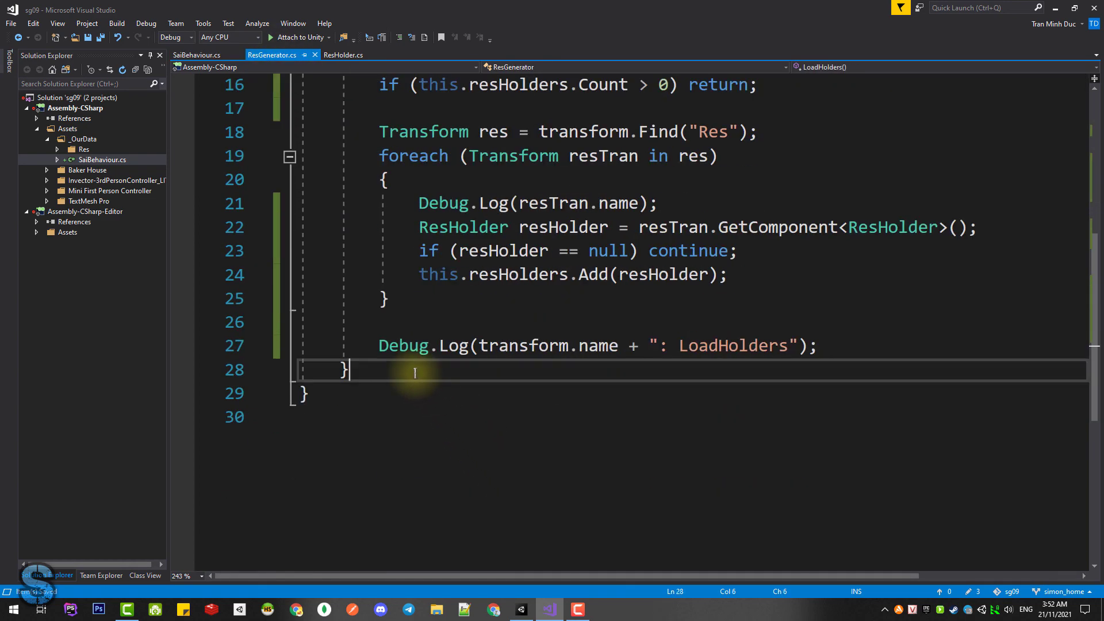
{"action": "left_click", "coordinate": [426, 395]}
{"action": "scroll", "coordinate": [488, 351], "scroll_direction": "up", "scroll_amount": 2}
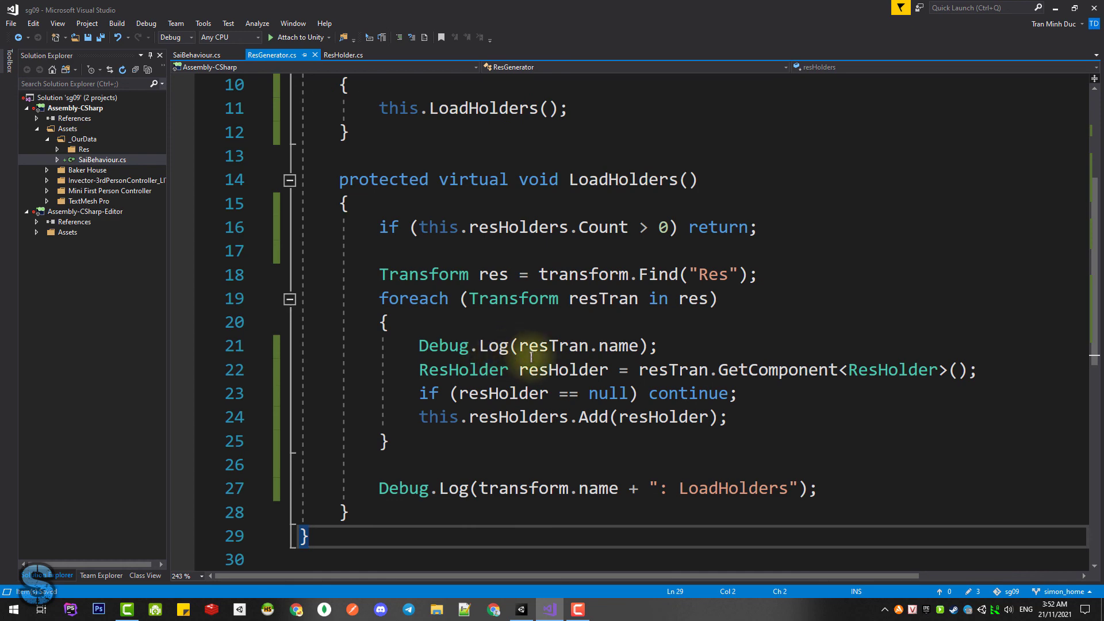
{"action": "scroll", "coordinate": [489, 300], "scroll_direction": "up", "scroll_amount": 1}
{"action": "scroll", "coordinate": [520, 311], "scroll_direction": "up", "scroll_amount": 1}
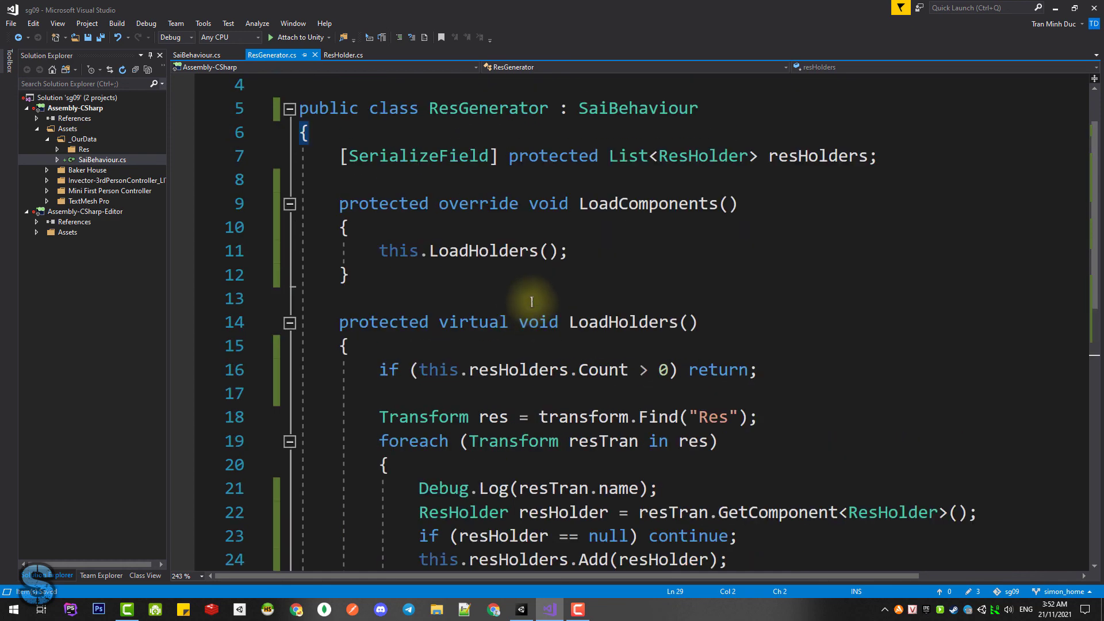
{"action": "scroll", "coordinate": [532, 302], "scroll_direction": "up", "scroll_amount": 1}
{"action": "left_click", "coordinate": [626, 182]}
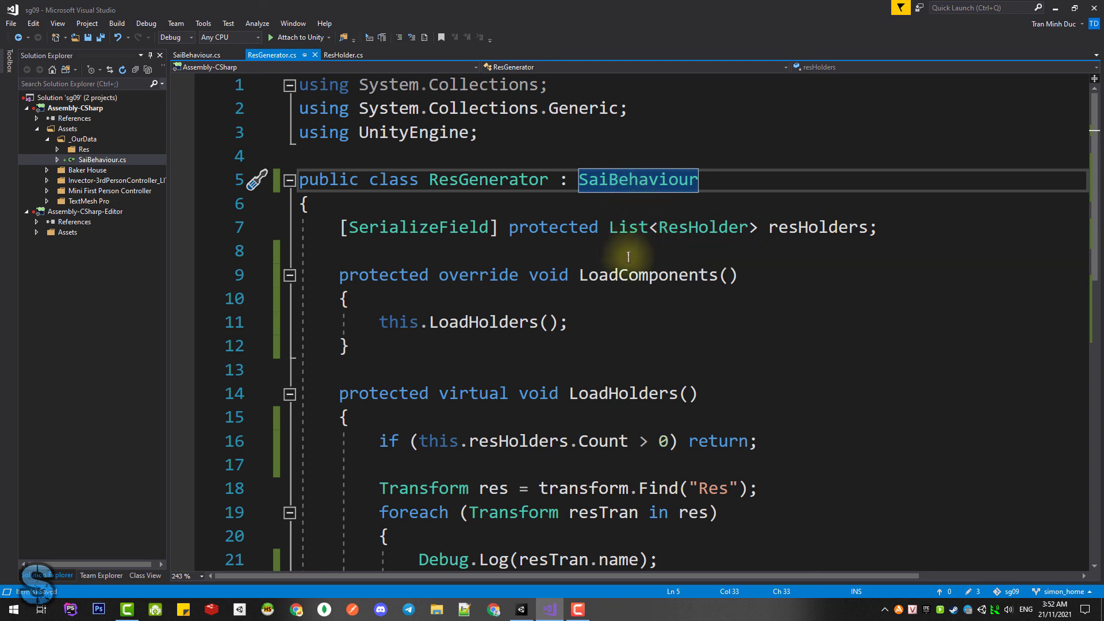
{"action": "left_click", "coordinate": [562, 300]}
{"action": "left_click", "coordinate": [549, 322]}
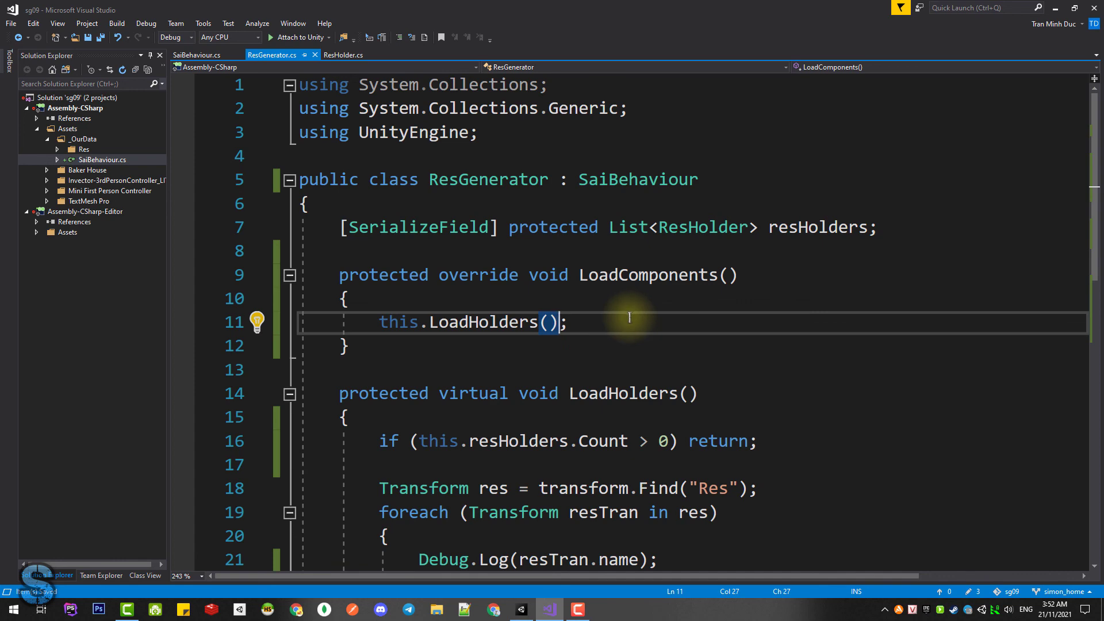
{"action": "scroll", "coordinate": [627, 312], "scroll_direction": "down", "scroll_amount": 3}
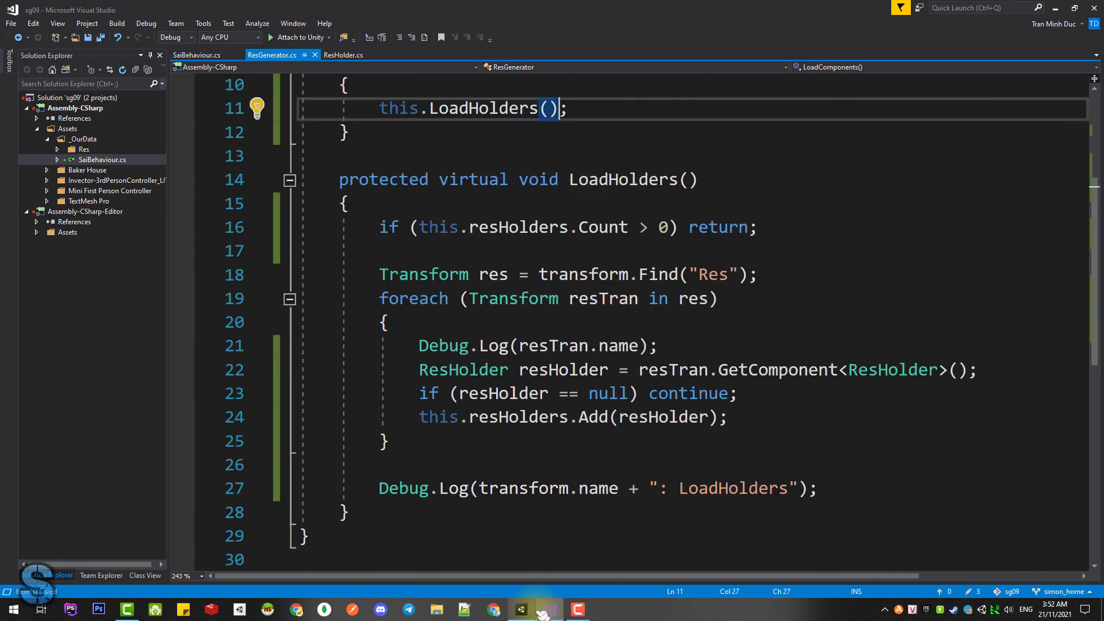
{"action": "left_click", "coordinate": [543, 612]}
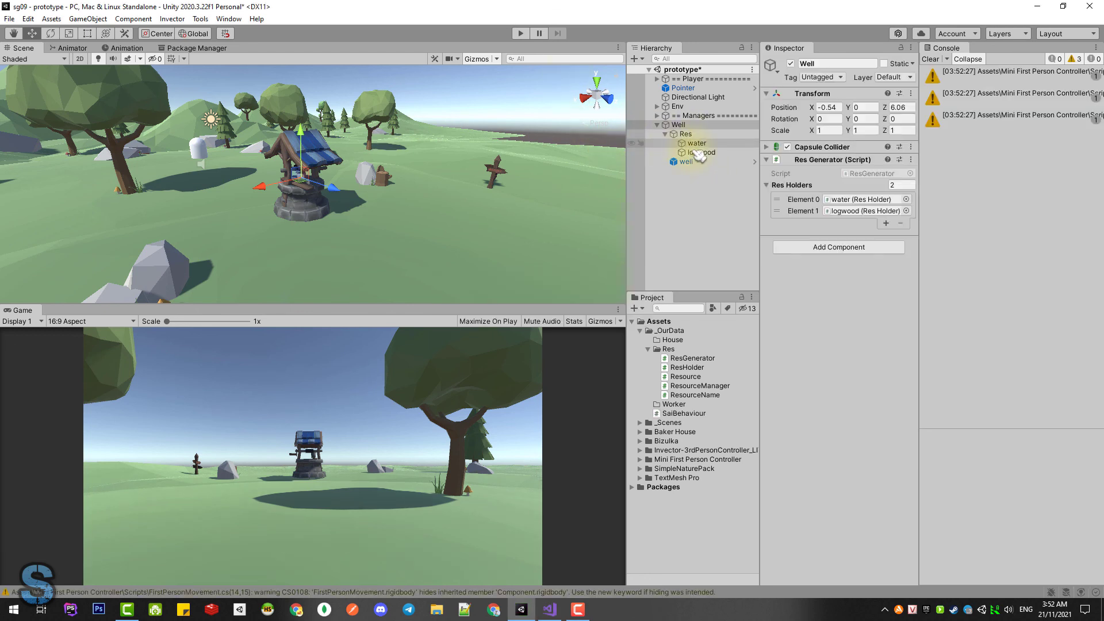
Reset the Res Holder components on water and logwood so their names auto-fill to Water and Logwood.
{"action": "left_click", "coordinate": [730, 143]}
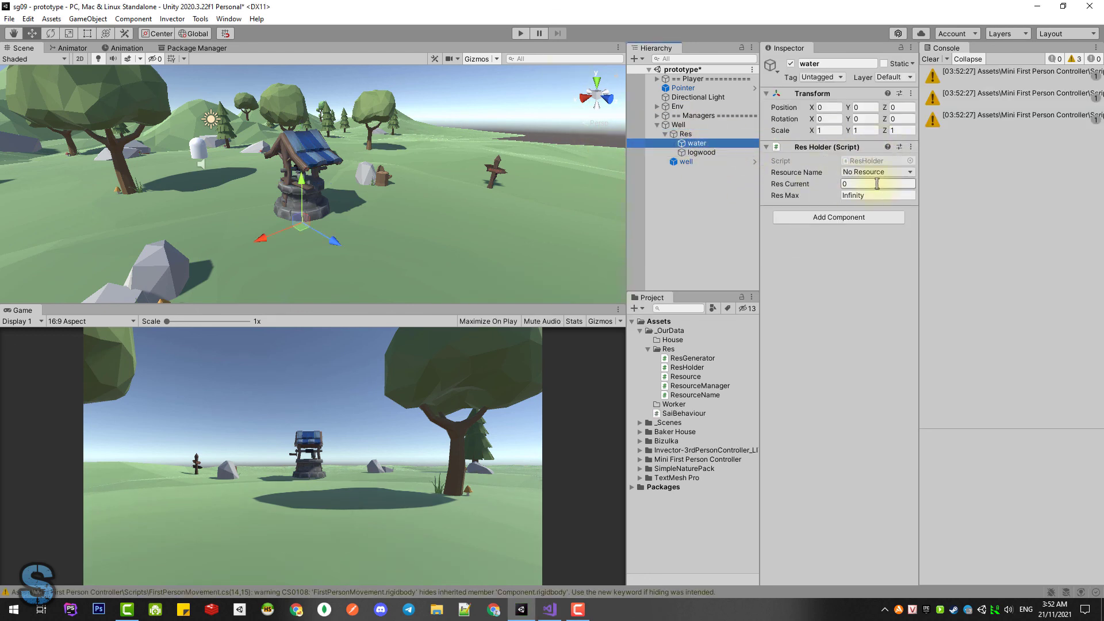
{"action": "left_click", "coordinate": [911, 147]}
{"action": "left_click", "coordinate": [934, 155]}
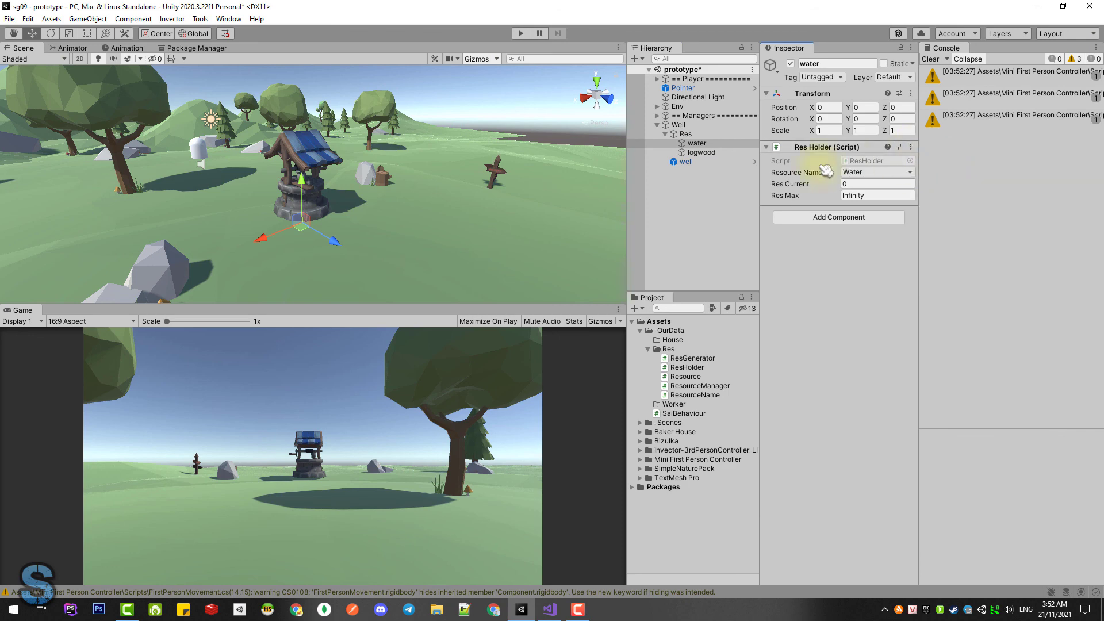
{"action": "left_click", "coordinate": [712, 153]}
{"action": "left_click", "coordinate": [911, 147]}
{"action": "left_click", "coordinate": [938, 161]}
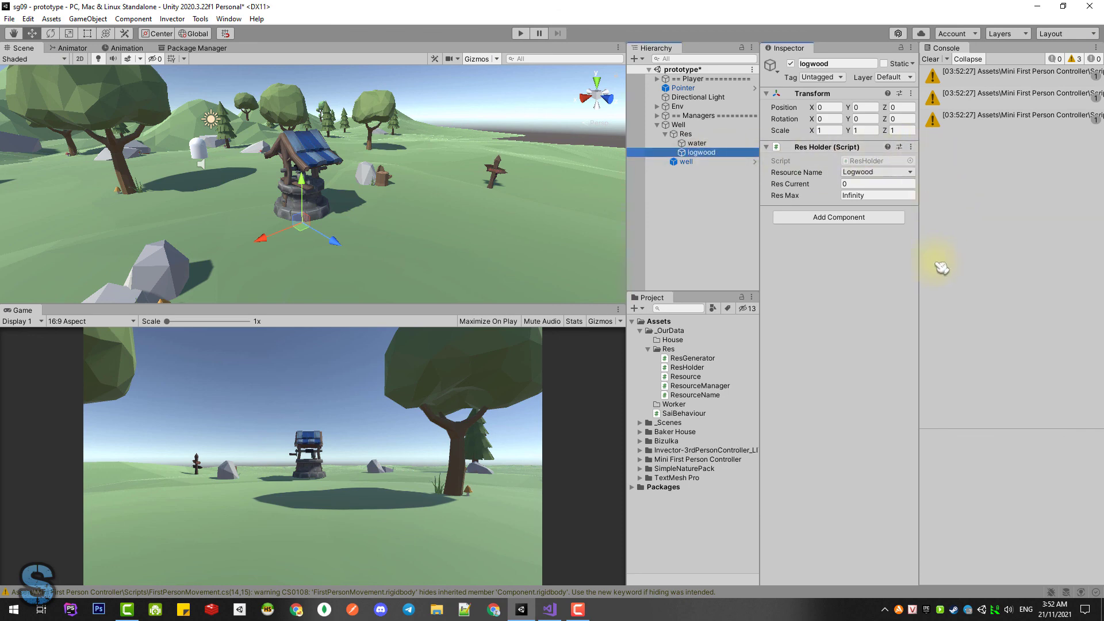
Clear the console warnings, then play the scene, walk forward, and stop.
{"action": "left_click", "coordinate": [930, 59]}
{"action": "left_click", "coordinate": [520, 34]}
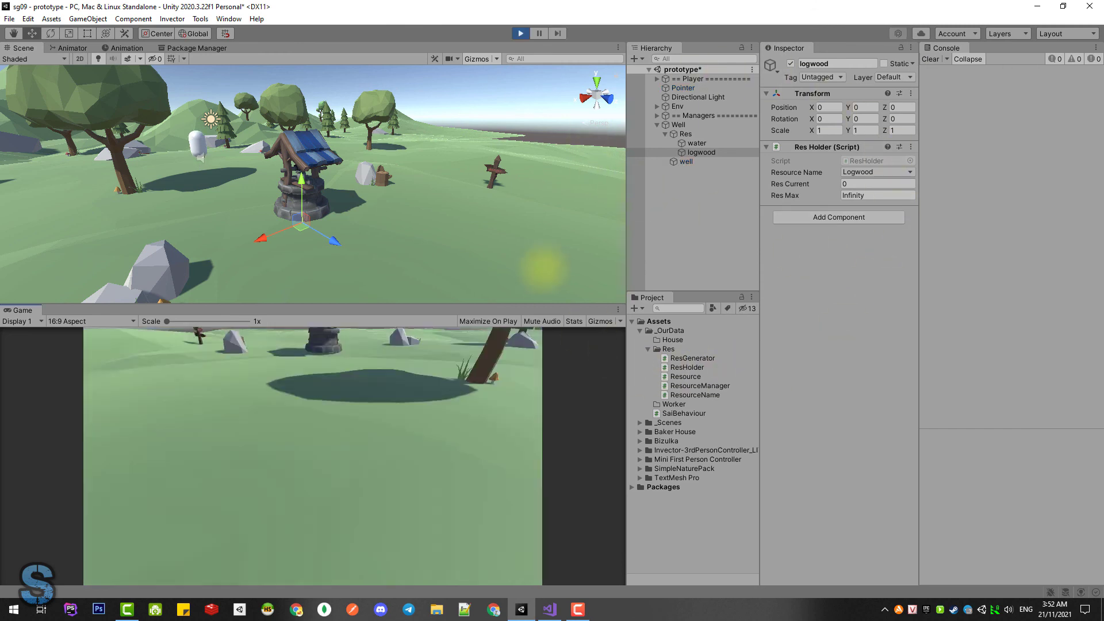
{"action": "key", "text": "w"}
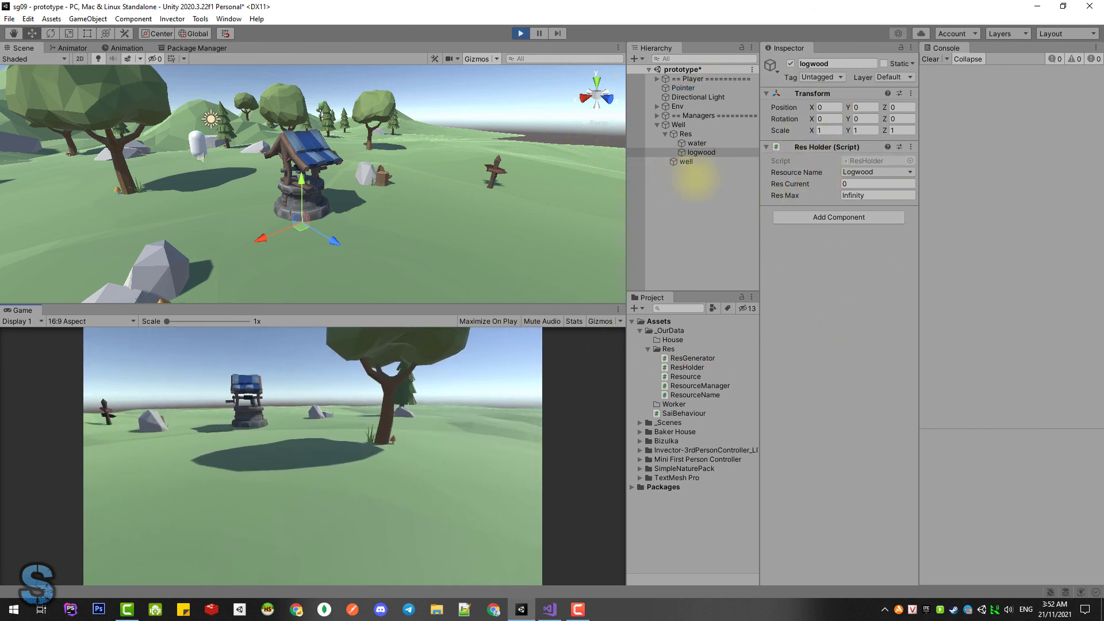
{"action": "key", "text": "super"}
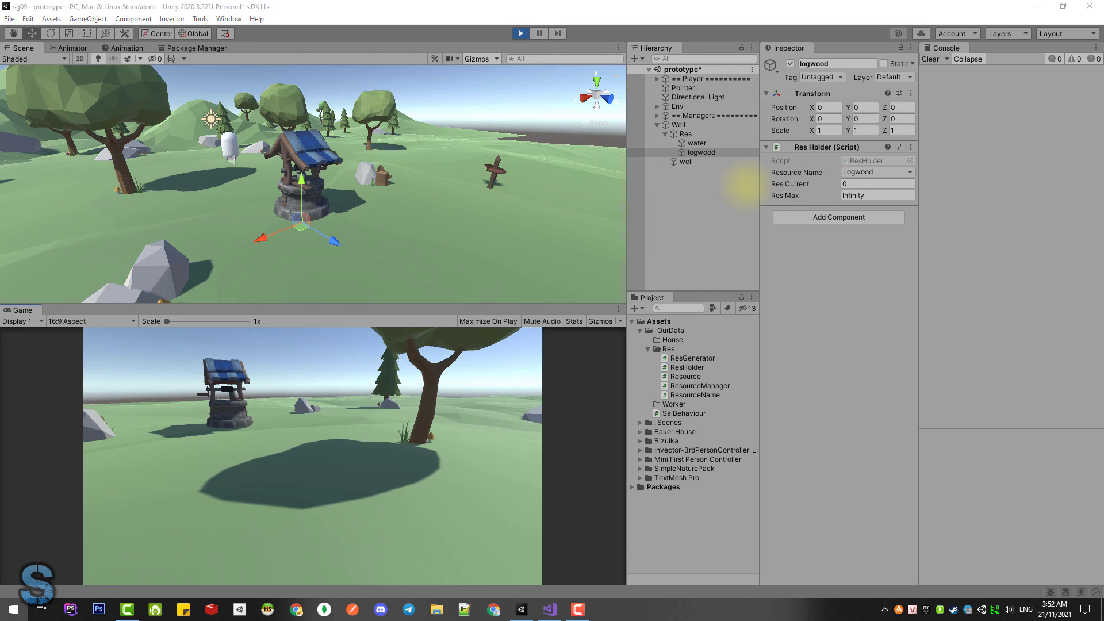
{"action": "left_click", "coordinate": [519, 34]}
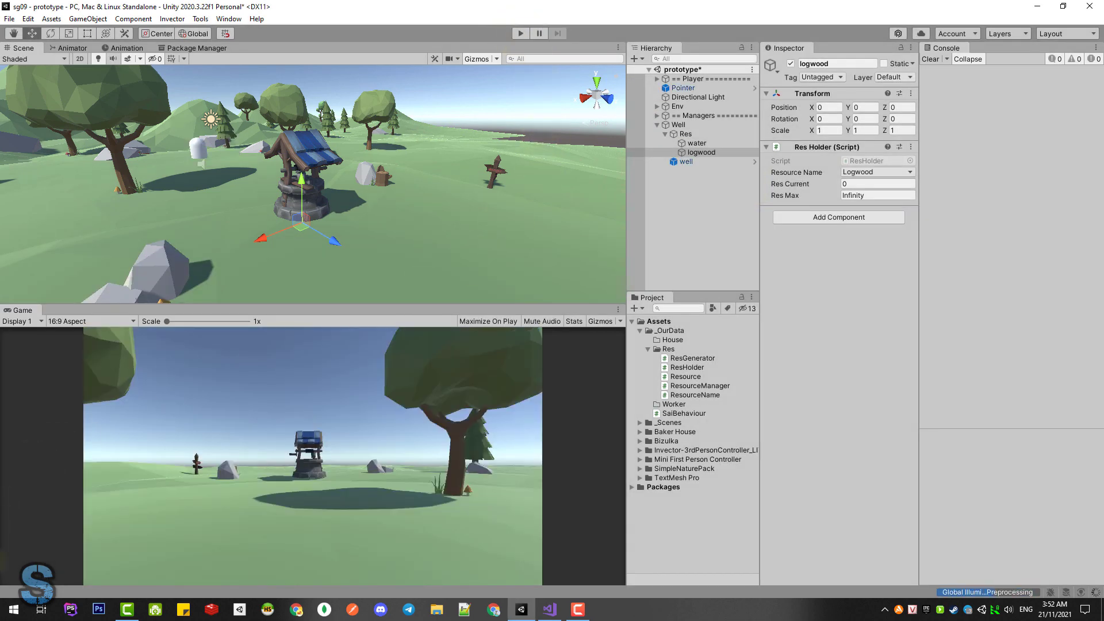